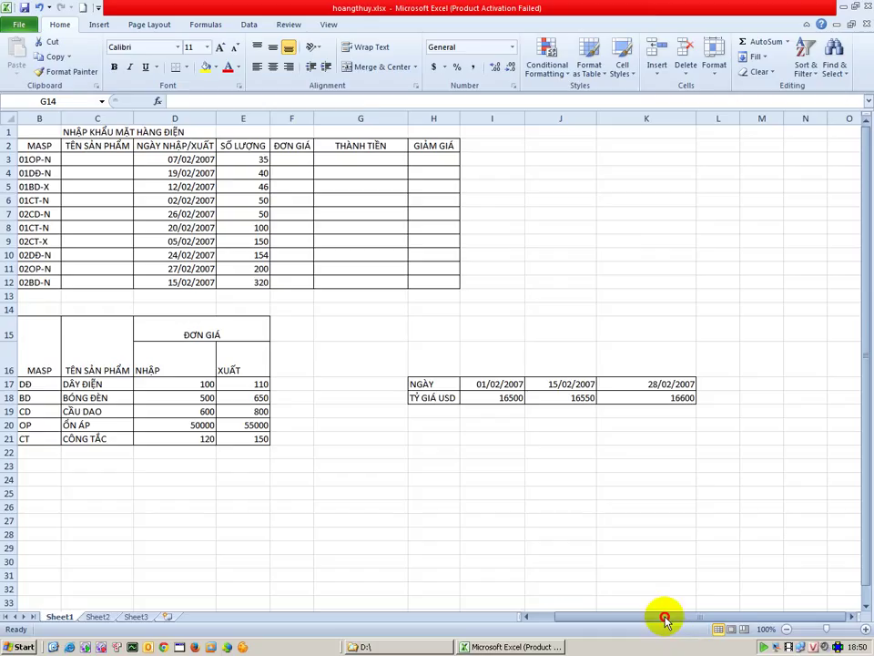
Review the lookup table's MASP codes (DĐ through CT) and TÊN SẢN PHẨM columns.
left_click_drag(578, 618, 384, 356)
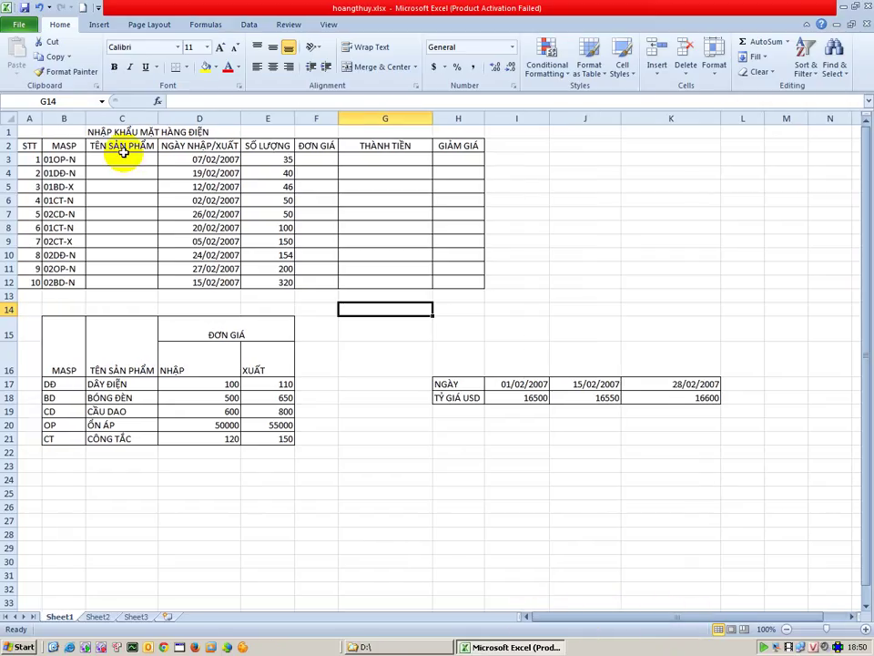
left_click(123, 156)
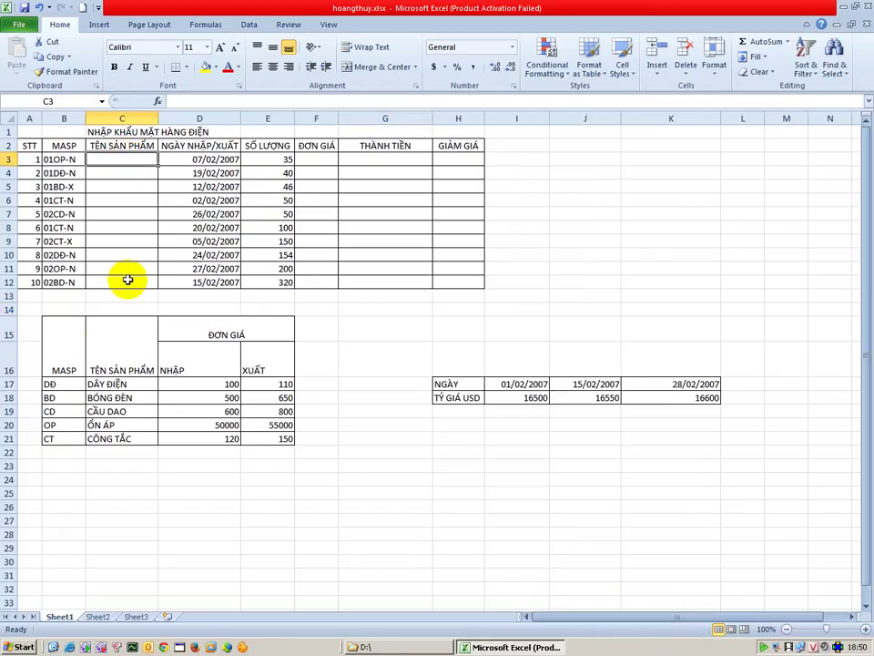
left_click(73, 351)
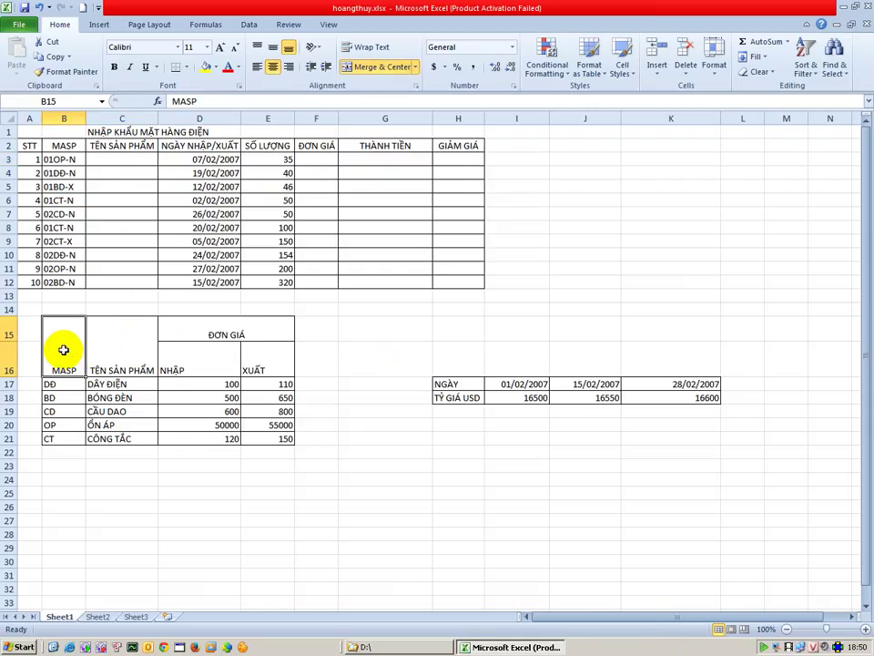
left_click(113, 353)
left_click(66, 353)
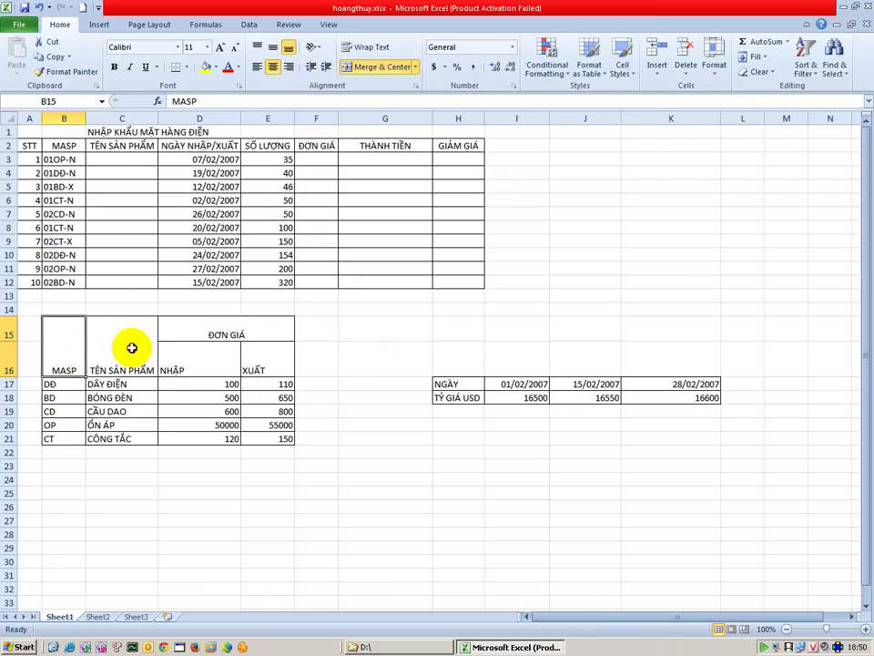
left_click(131, 348)
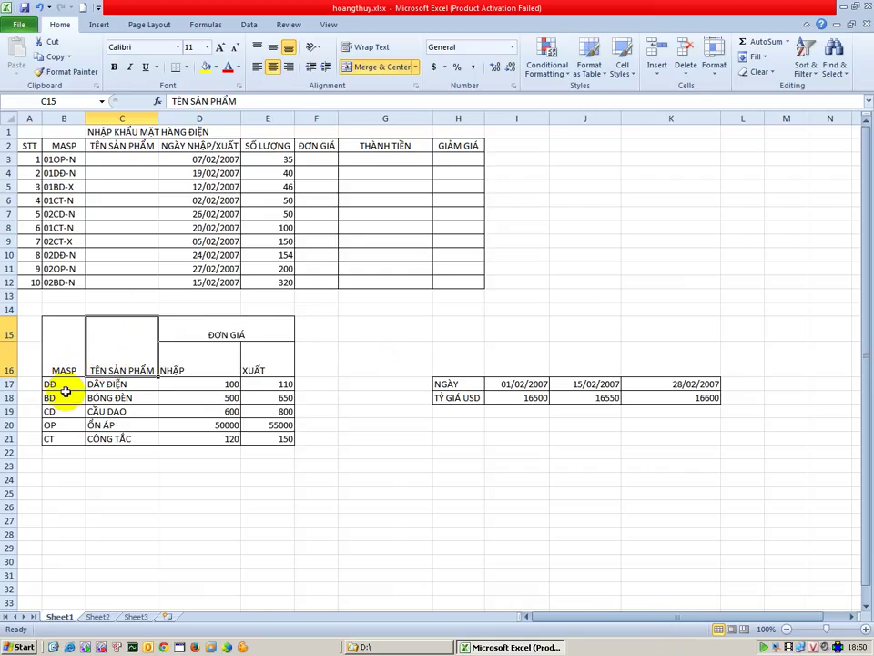
left_click_drag(64, 387, 120, 441)
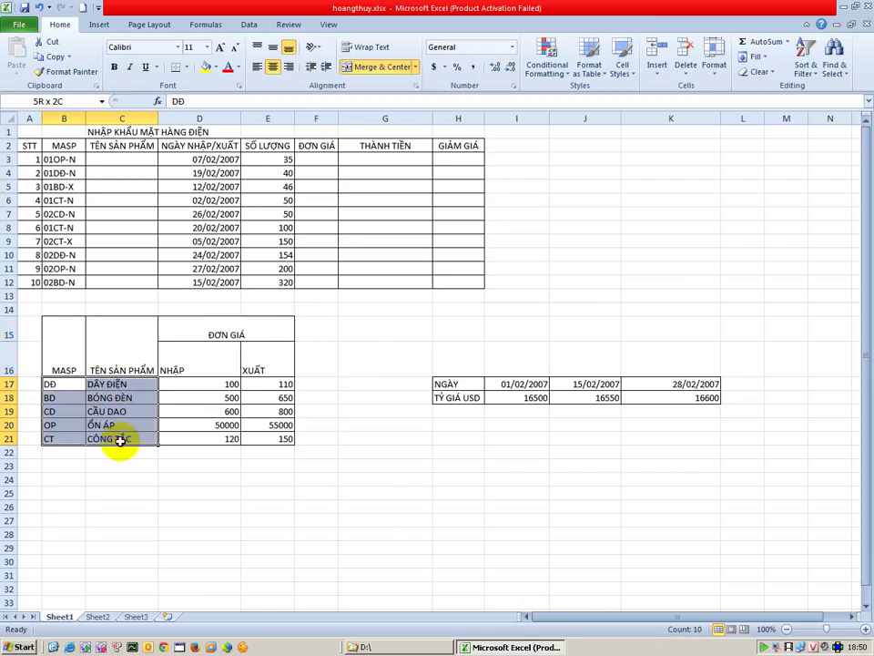
left_click_drag(65, 384, 122, 438)
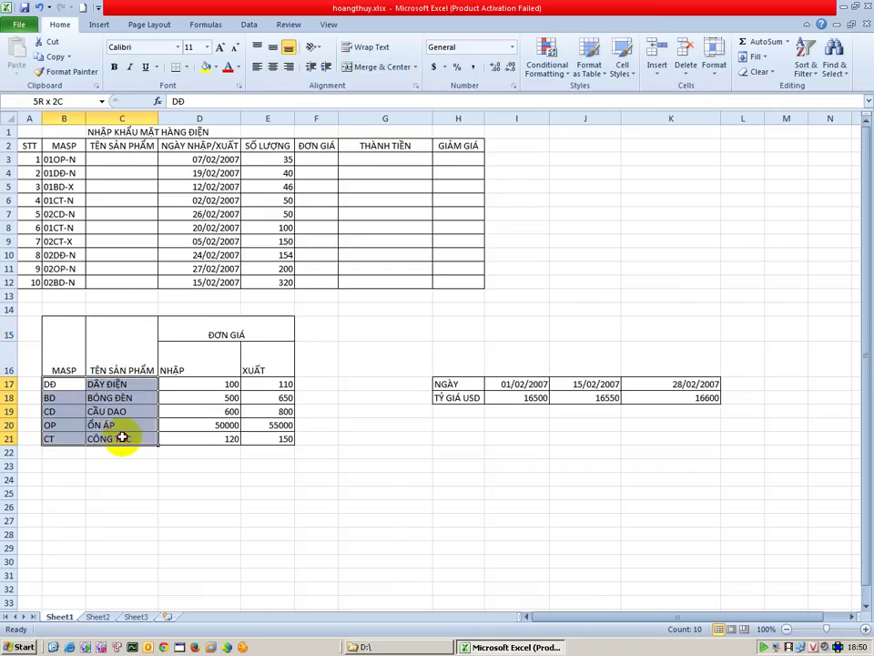
left_click(59, 403)
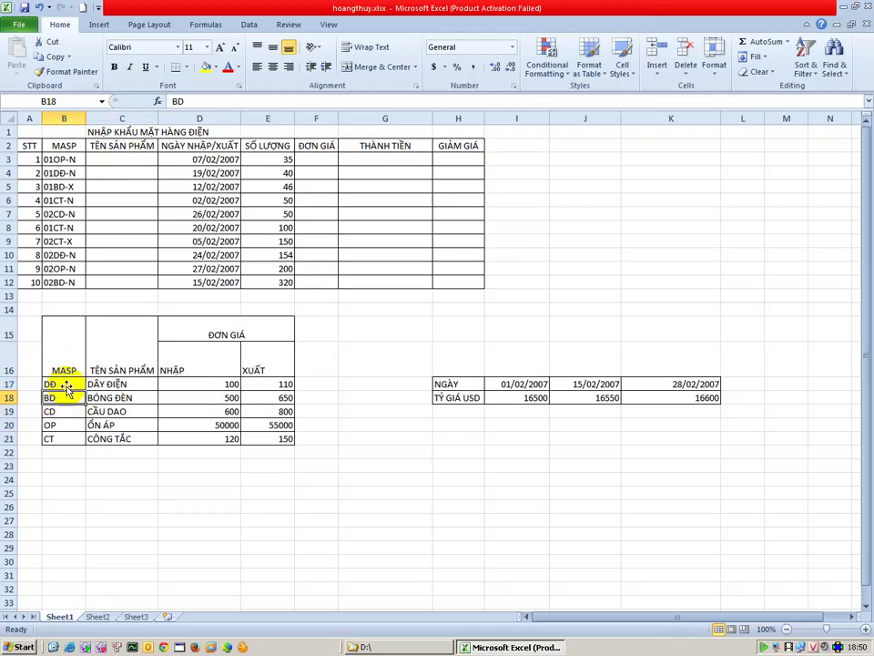
left_click_drag(60, 385, 57, 436)
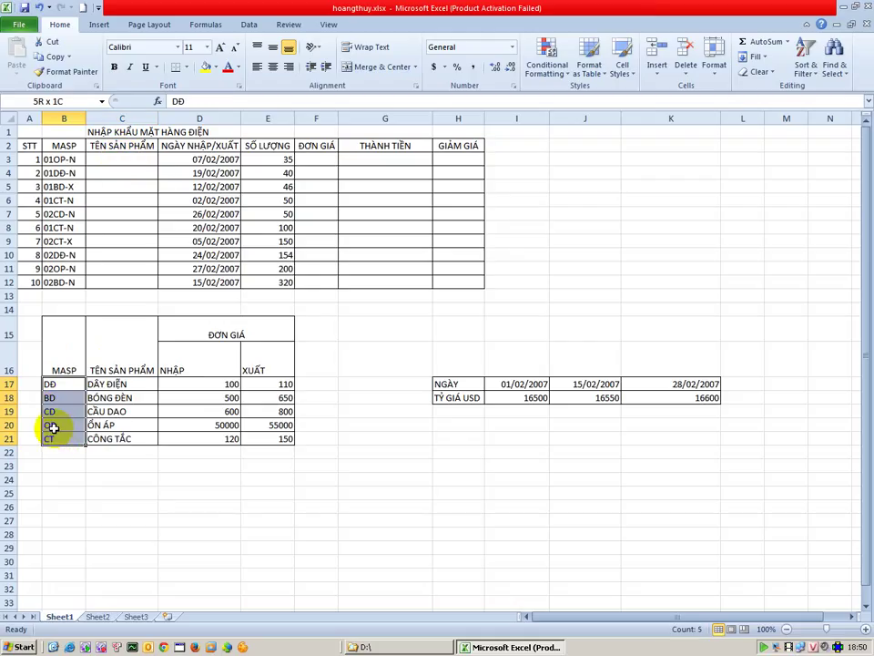
Enter =MID(B3,3,2) in C3 to extract the product code OP.
left_click(132, 159)
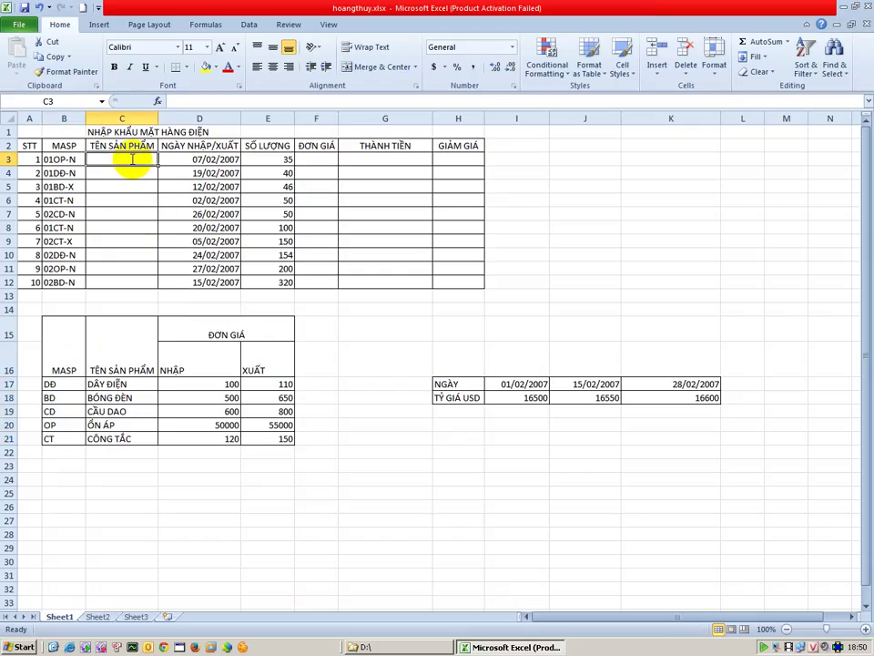
type("=")
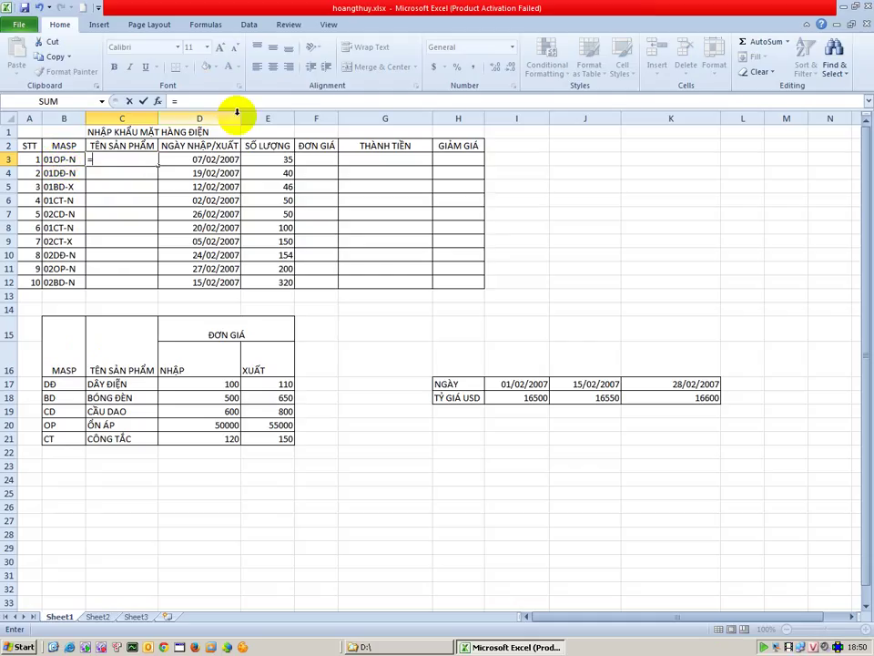
type("MID")
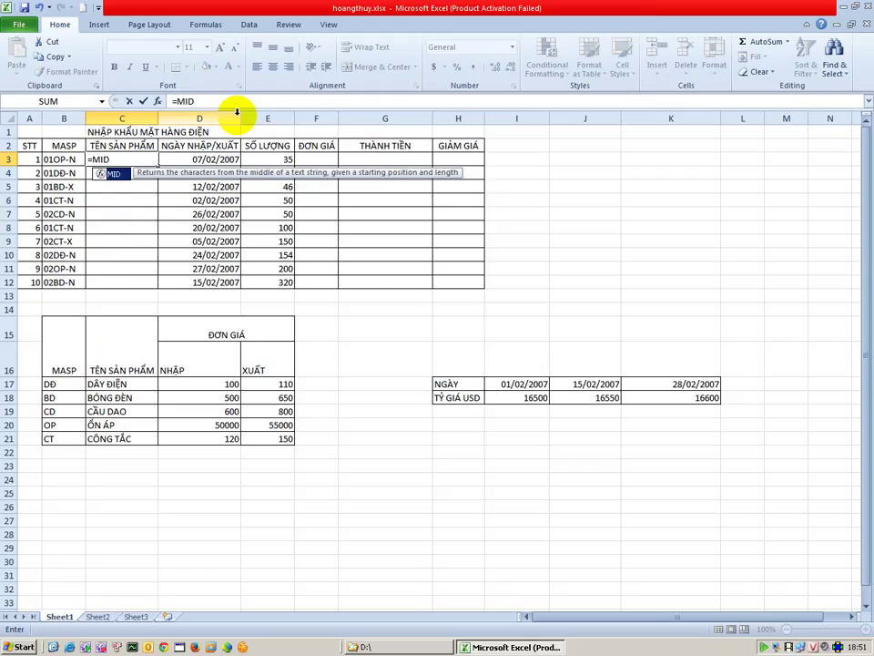
type("(")
left_click(61, 159)
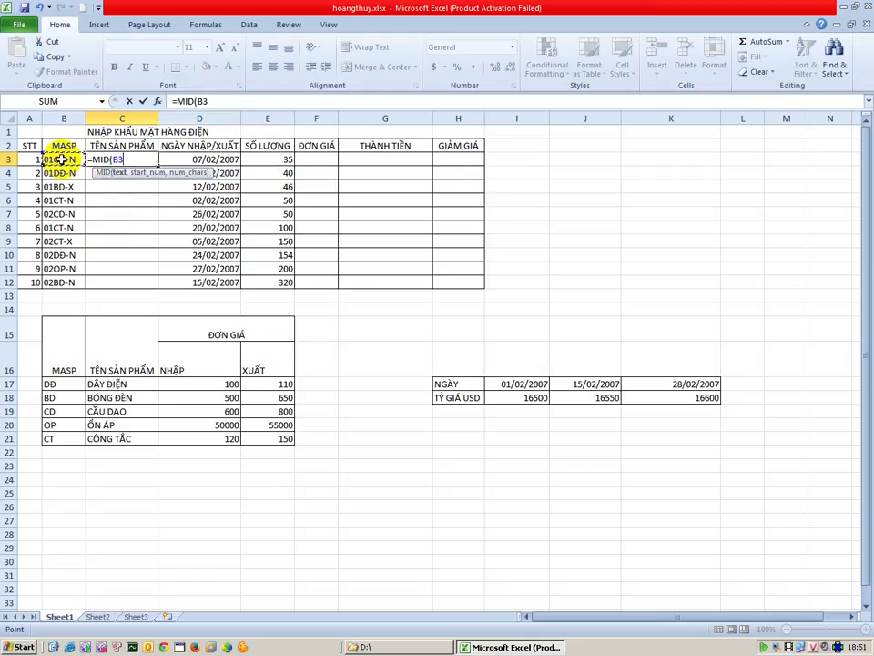
type(",2")
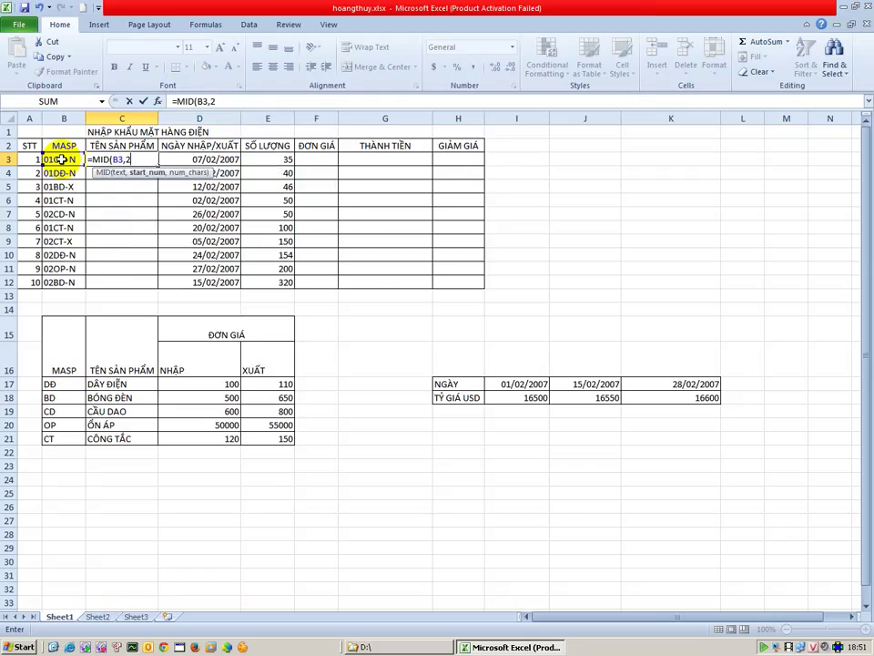
key("BackSpace")
type("3")
type(",2)")
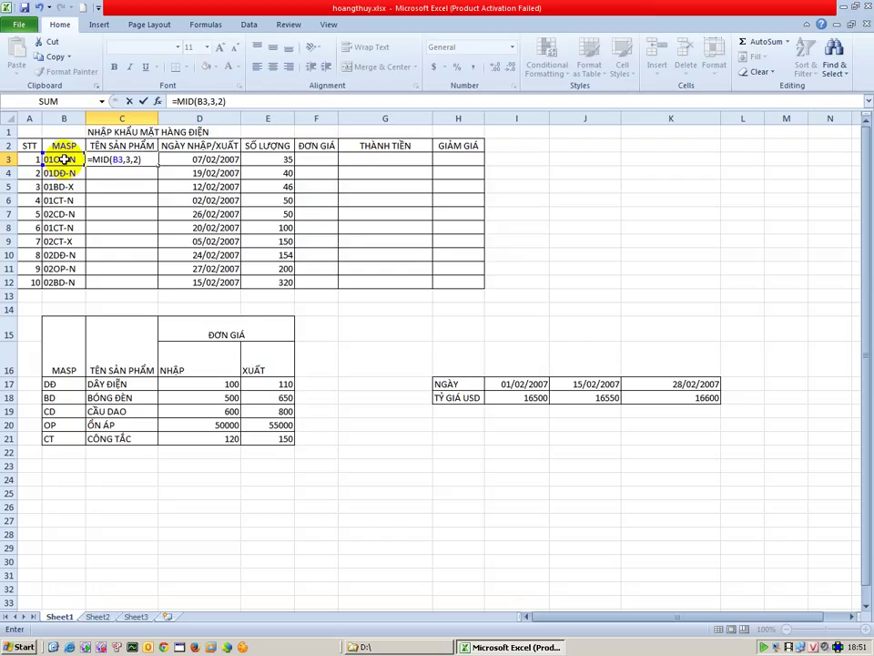
key("Return")
left_click(117, 159)
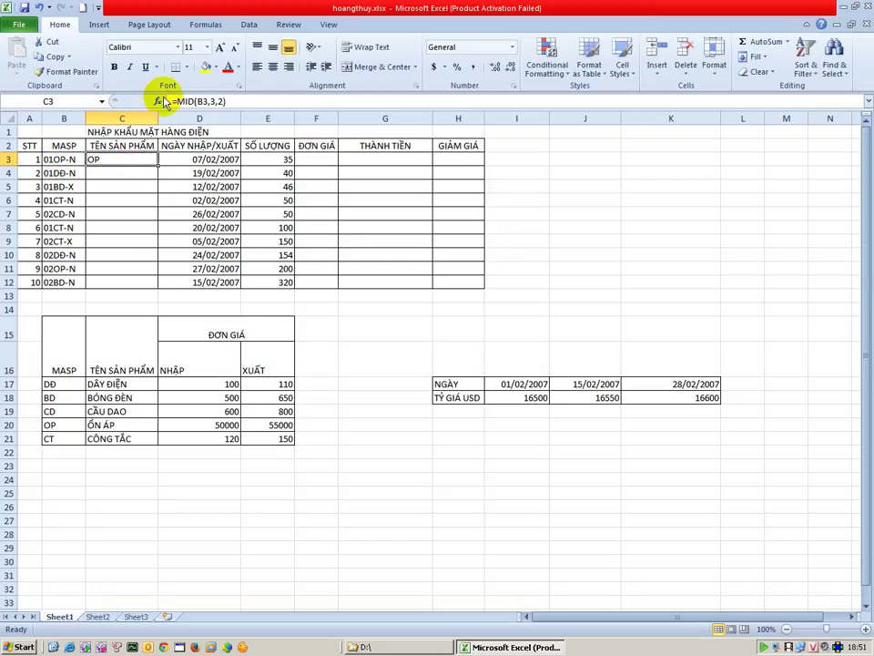
Wrap C3's formula into =VLOOKUP(MID(B3,3,2),$B$17:$E$21,2,0), so it returns ỔN ÁP.
key("F2")
key("Home")
key("Right")
type("V")
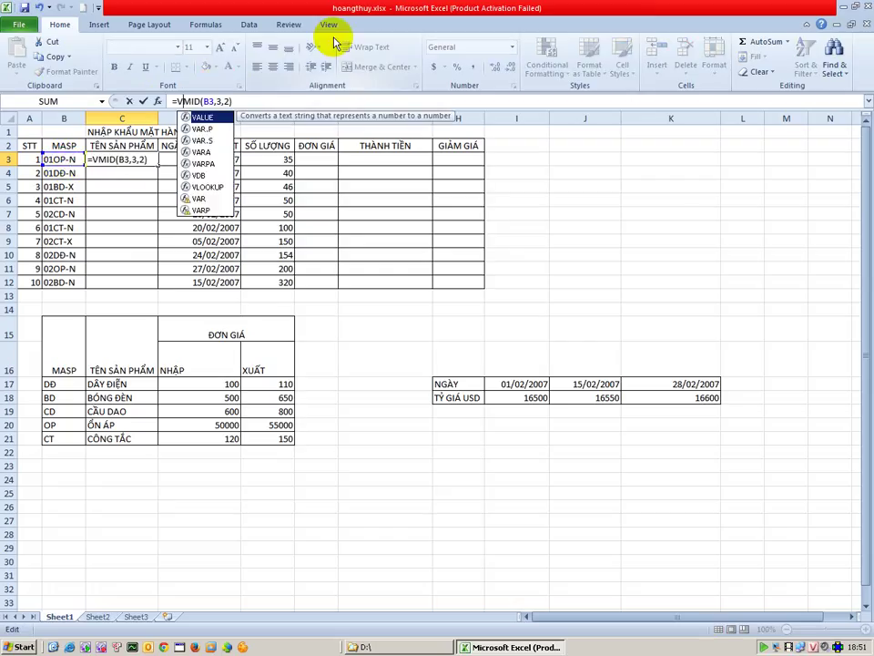
type("LOÂO")
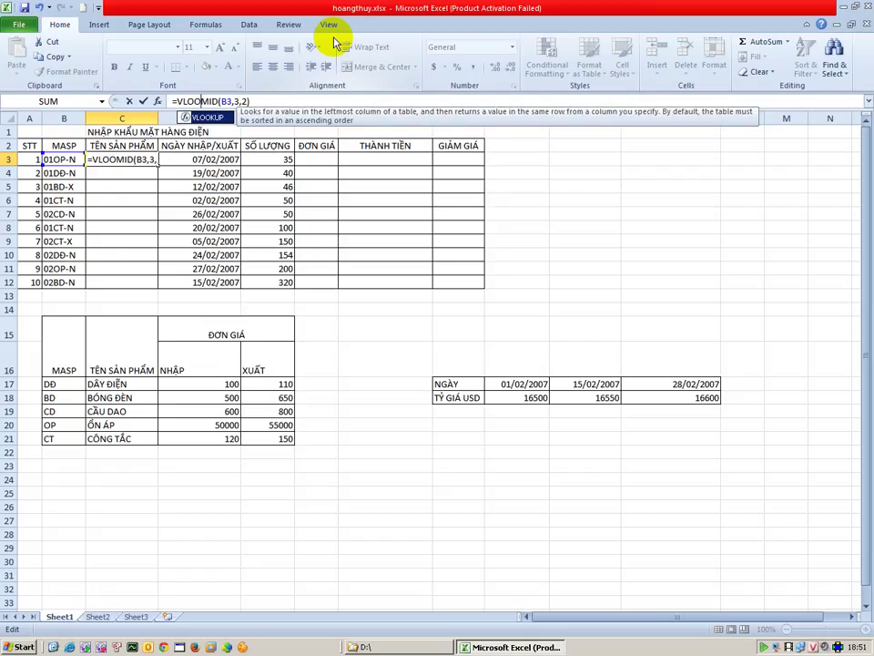
type("KUP")
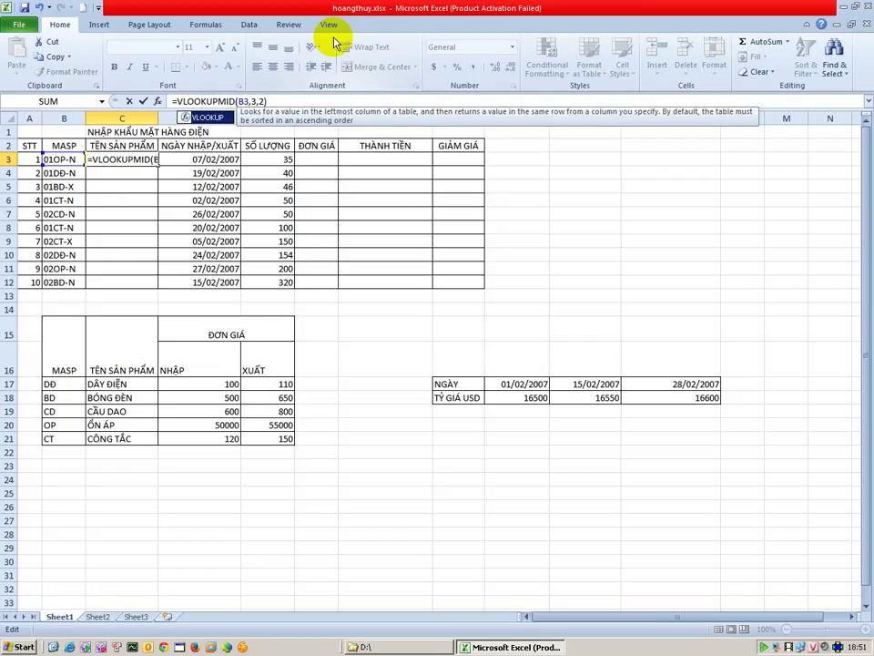
type("(")
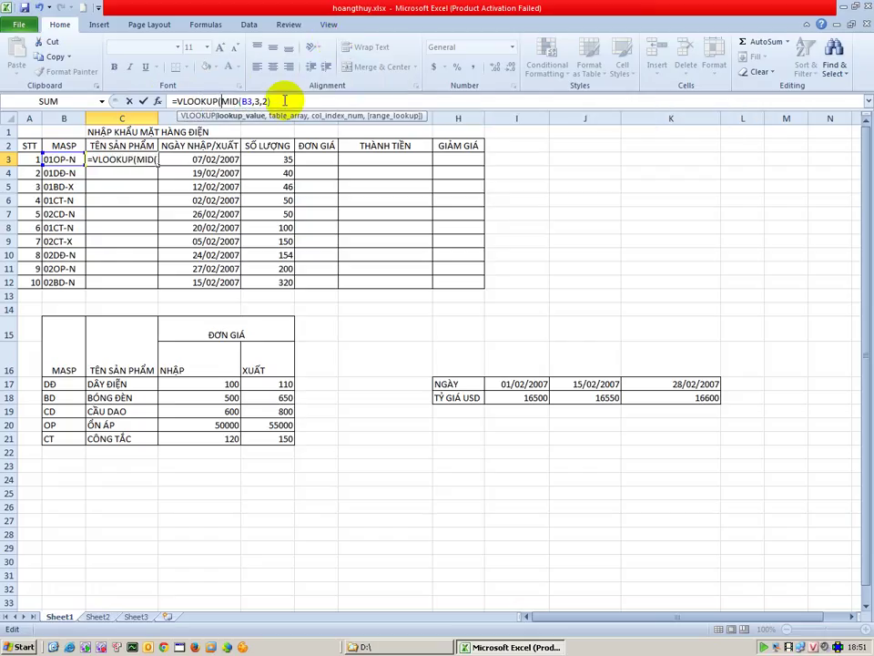
left_click(284, 100)
type(",")
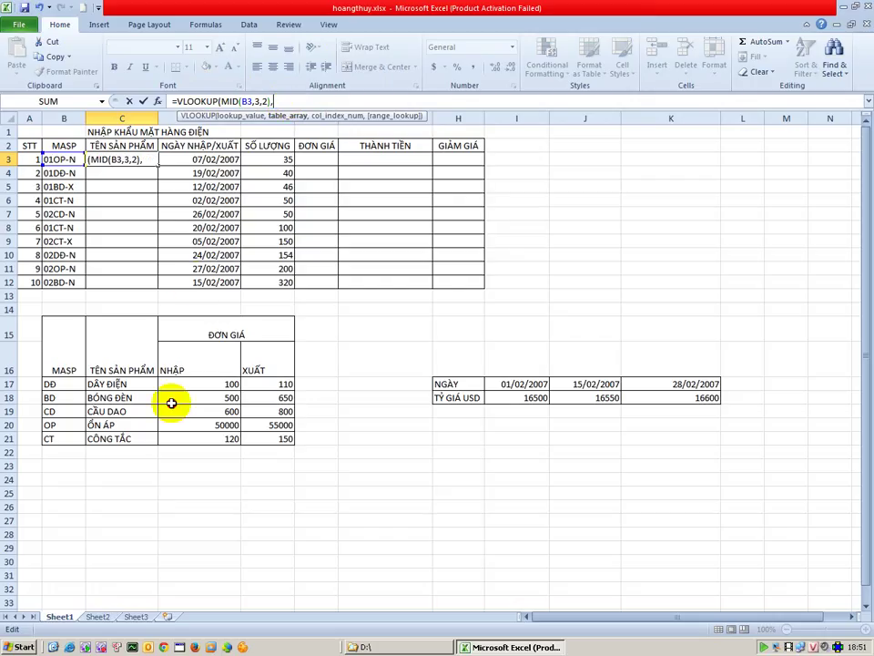
left_click_drag(50, 383, 264, 434)
key("F4")
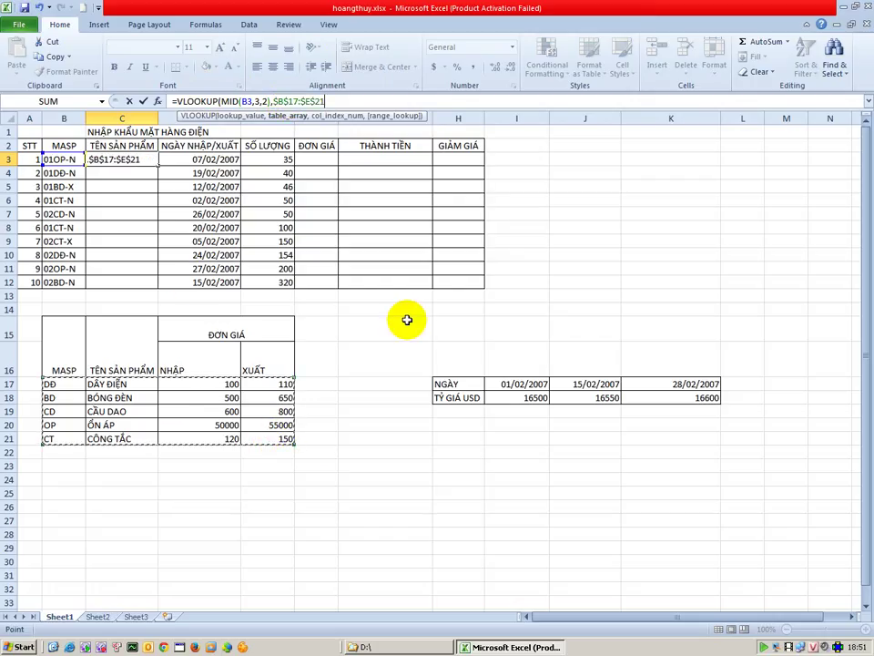
type(",2")
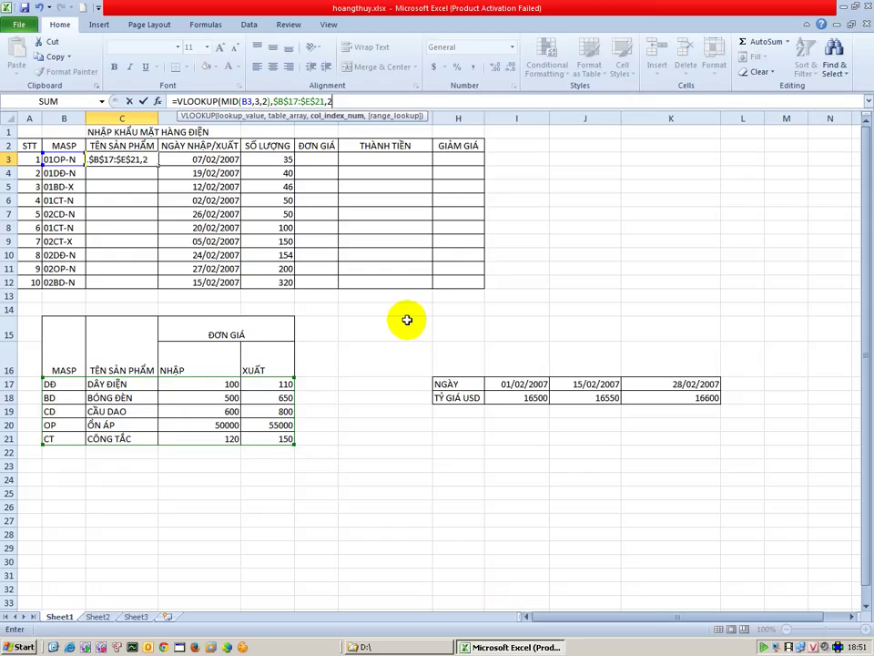
type(",0)")
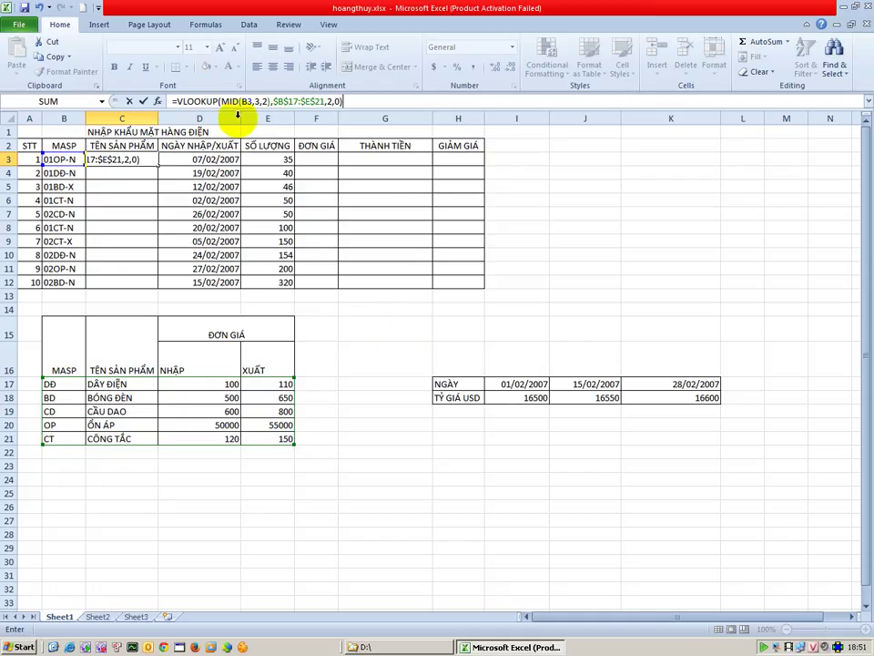
left_click(268, 99)
left_click_drag(269, 99, 221, 101)
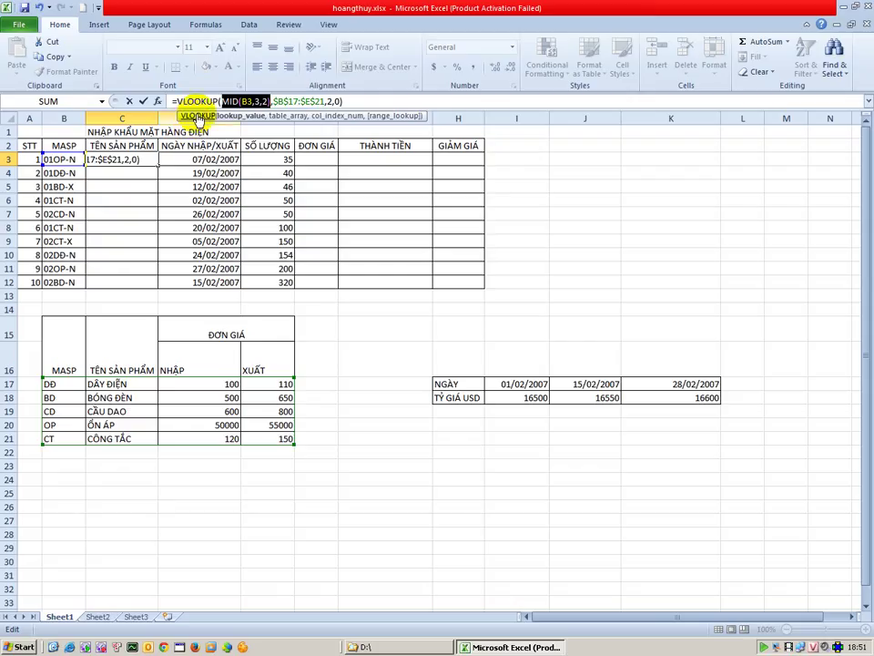
key("Return")
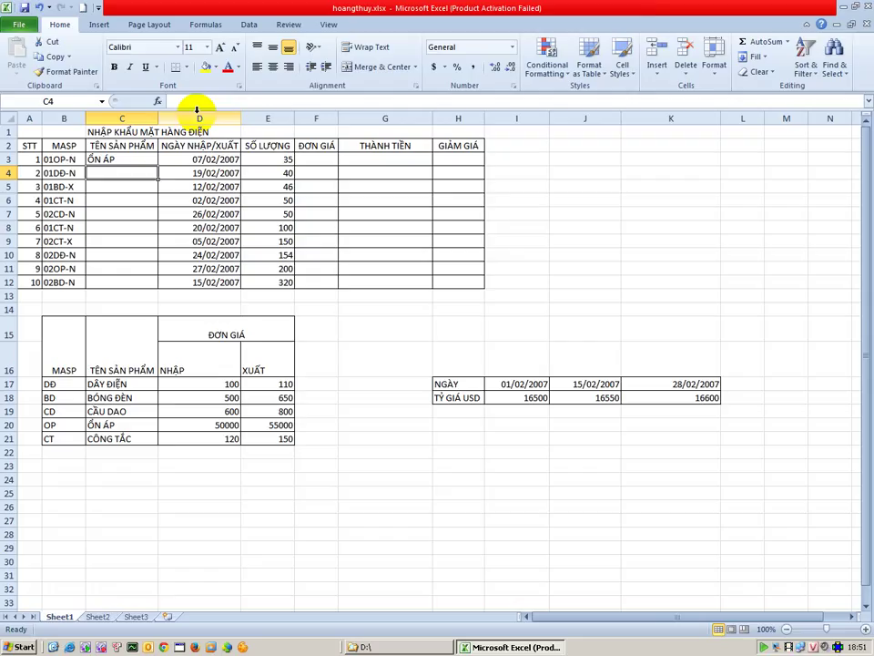
Copy C3's VLOOKUP formula down through C12 and widen column C to fit the names.
left_click(136, 161)
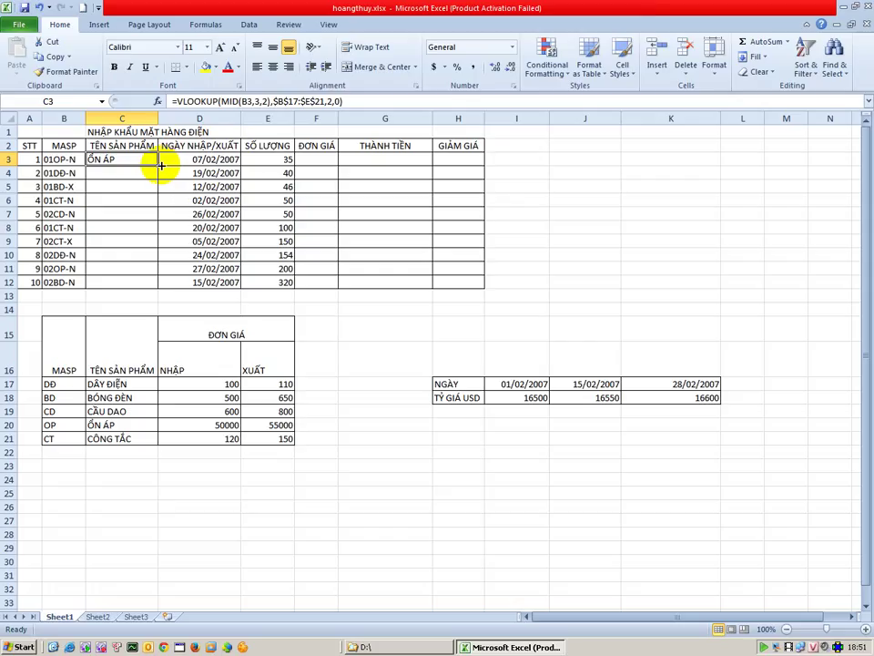
left_click_drag(159, 166, 154, 285)
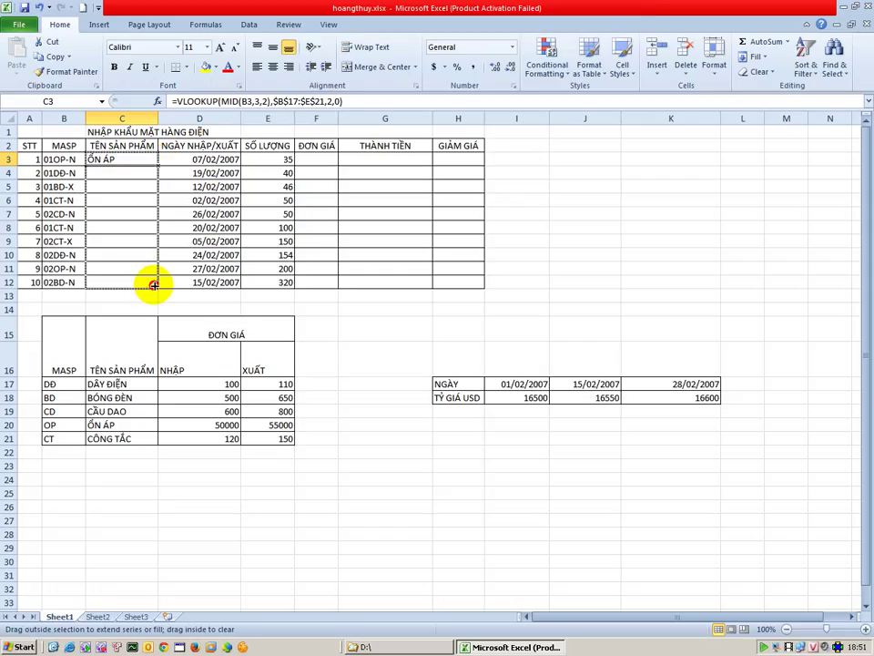
left_click_drag(154, 285, 154, 285)
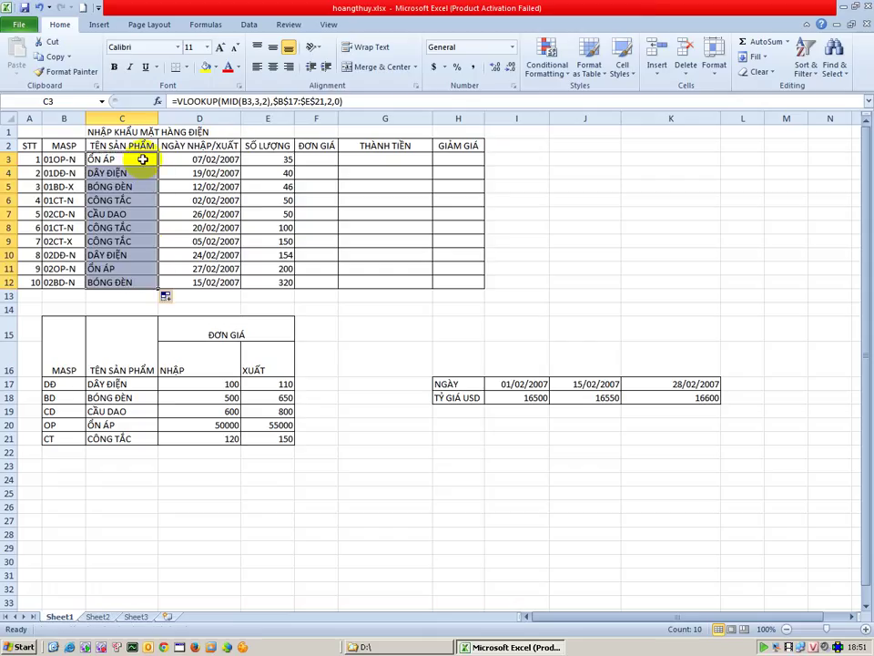
left_click(140, 154)
left_click_drag(159, 119, 172, 118)
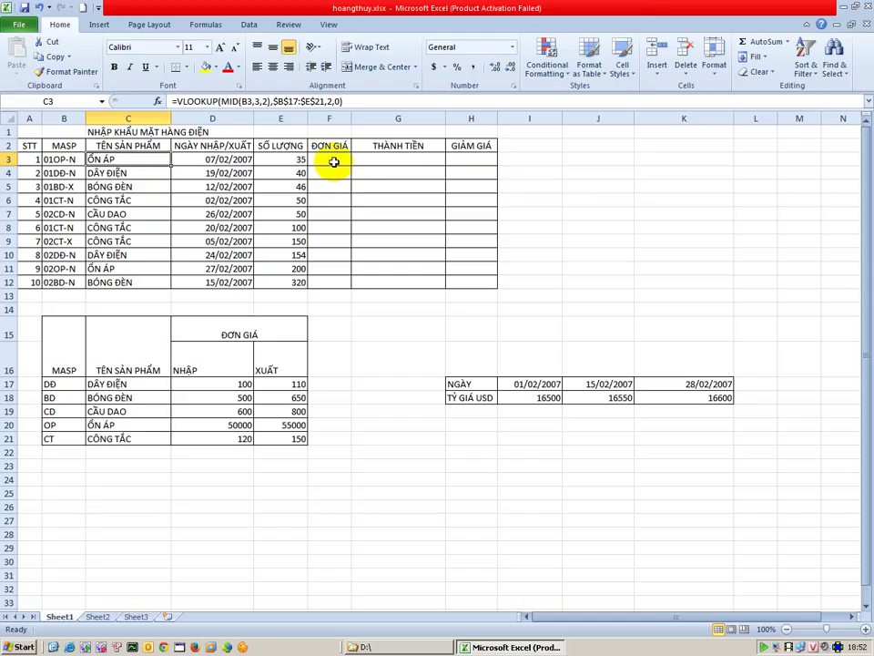
Mark the price table C17:E21 and widen the ĐƠN GIÁ column F.
left_click(127, 383)
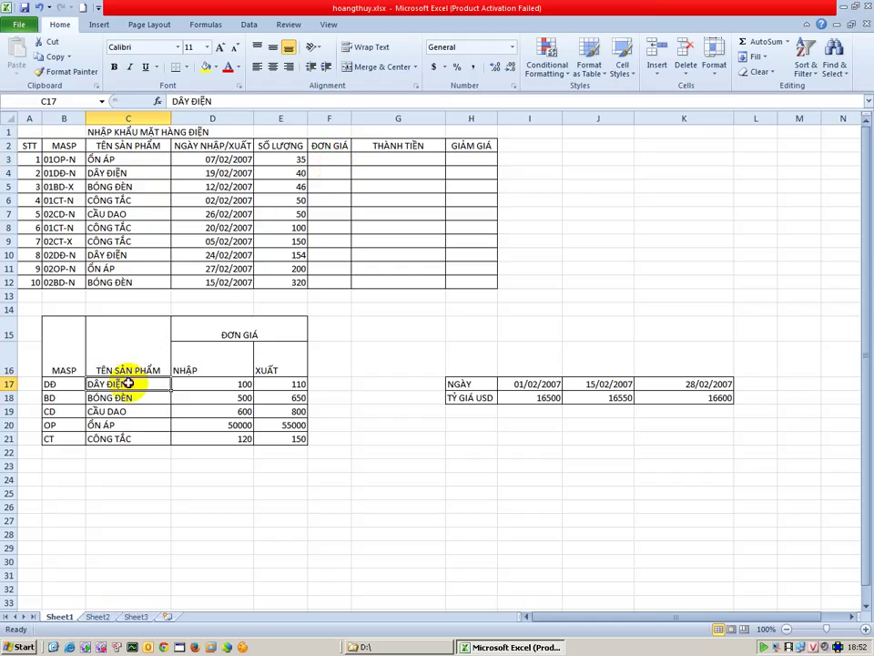
left_click_drag(127, 383, 268, 436)
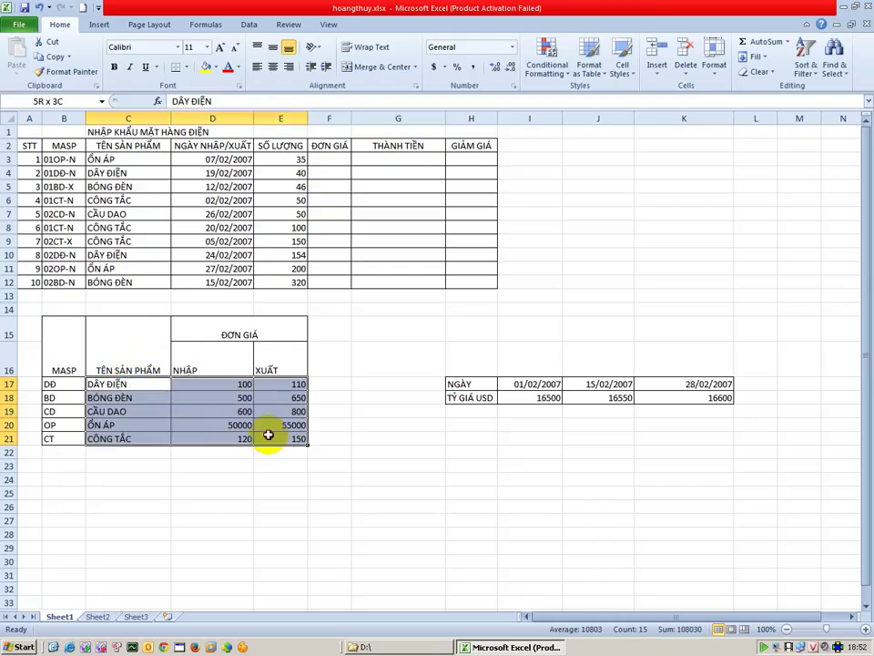
left_click(332, 158)
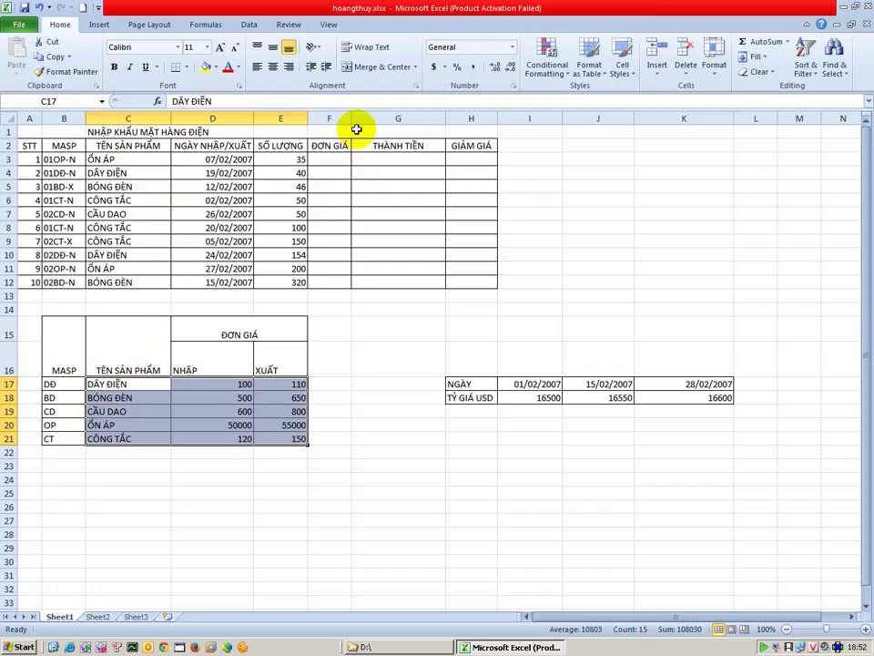
left_click_drag(352, 119, 363, 120)
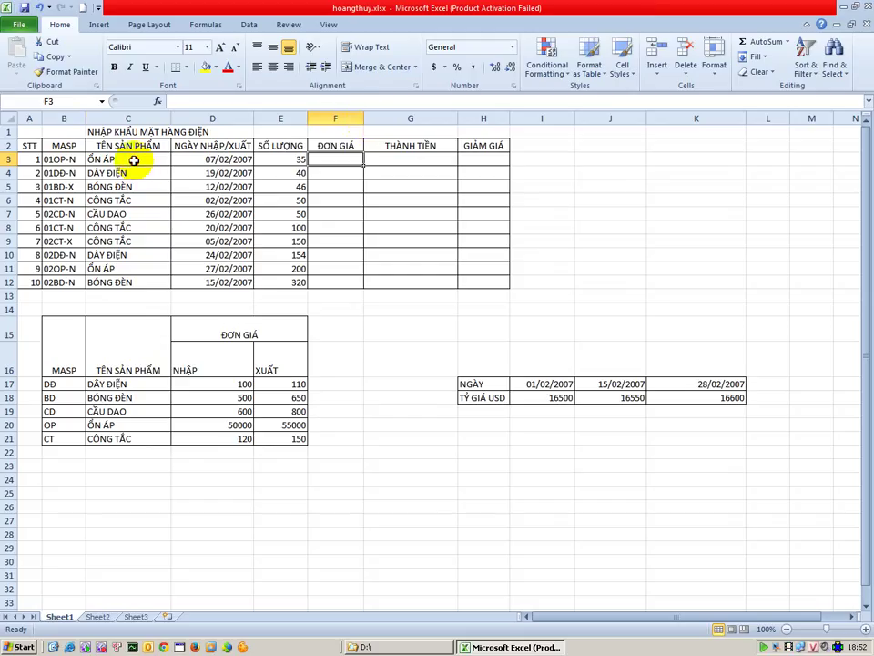
Compare code 01OP-N in B3 with import price 100 and export price 110.
left_click(91, 159)
left_click(71, 160)
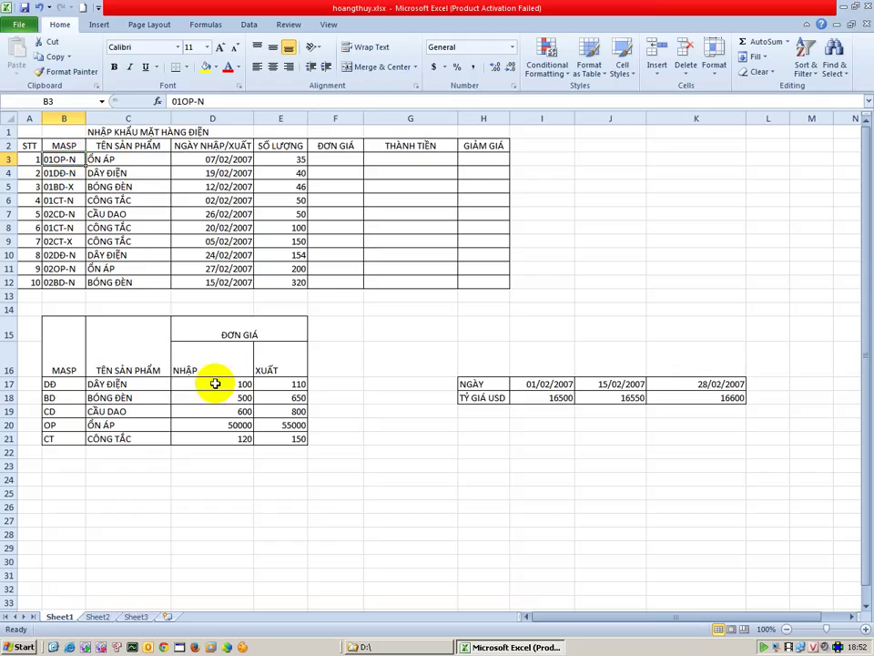
left_click(222, 385)
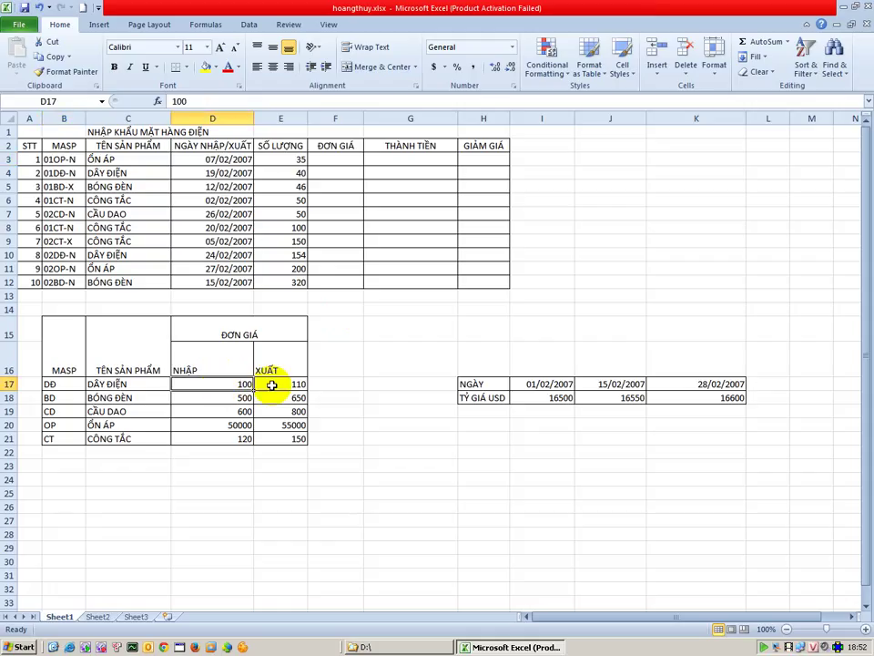
left_click(271, 386)
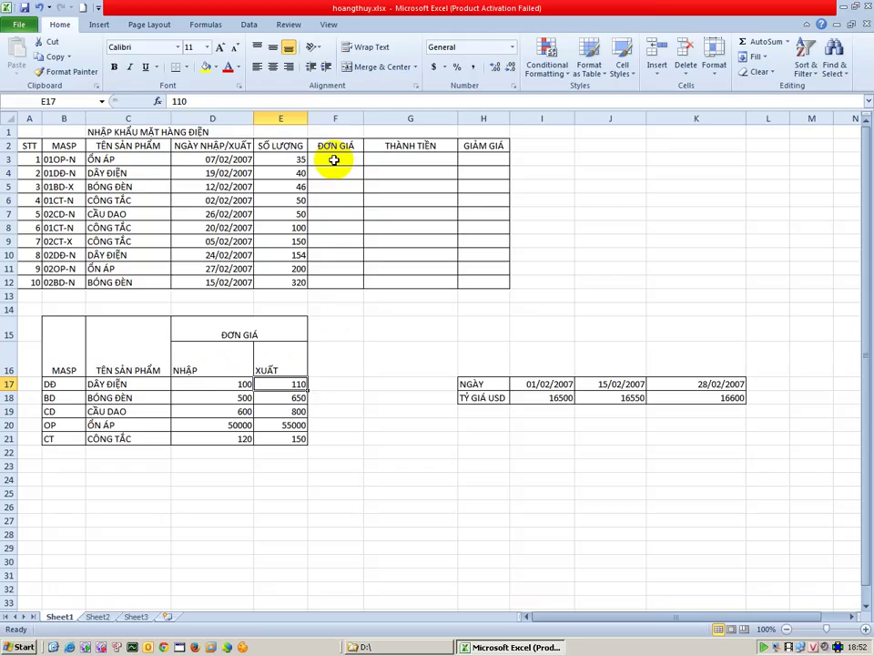
left_click(335, 160)
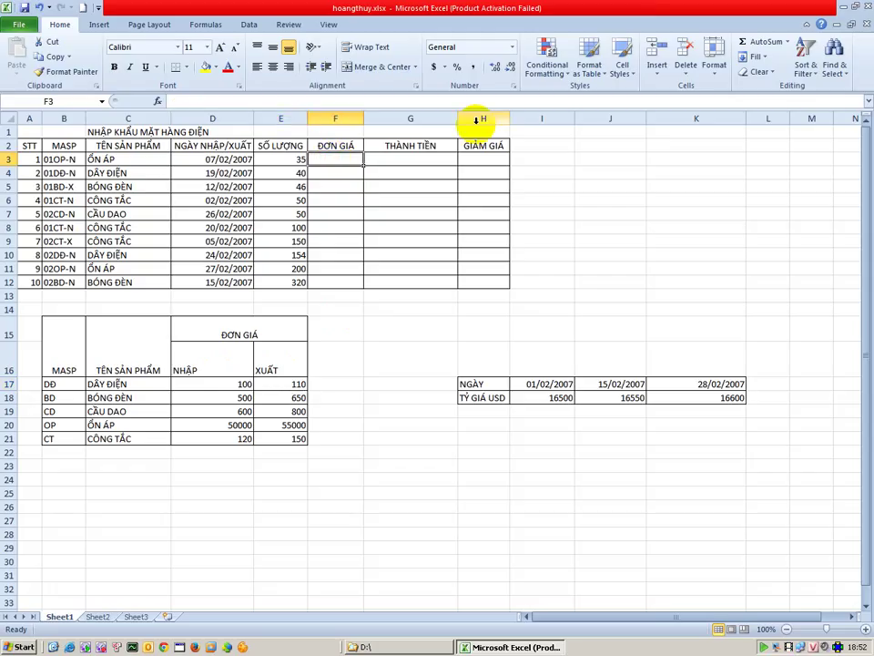
Enter =RIGHT(B3,1) in F3 to get the product code's last letter.
type("=")
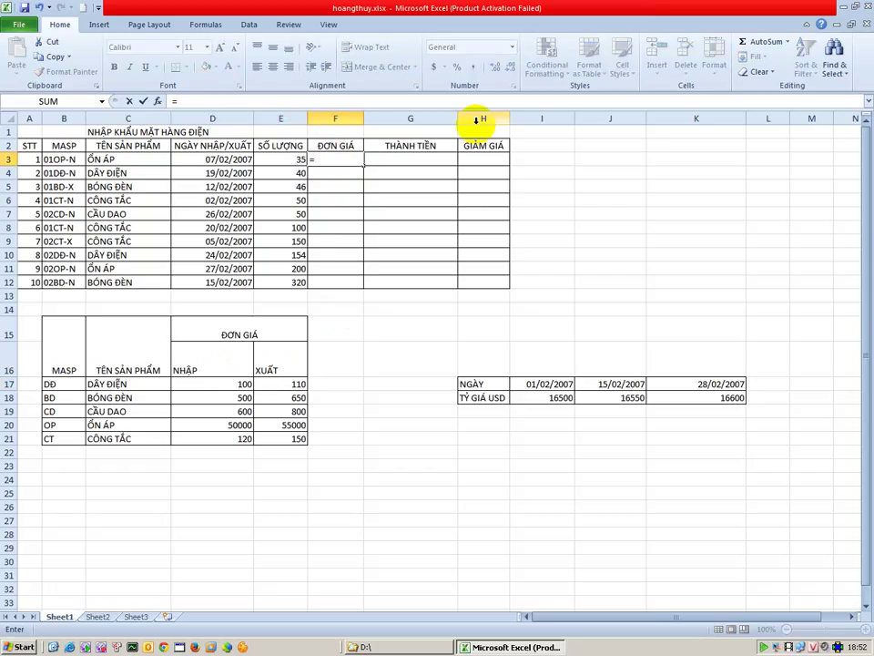
type("IF")
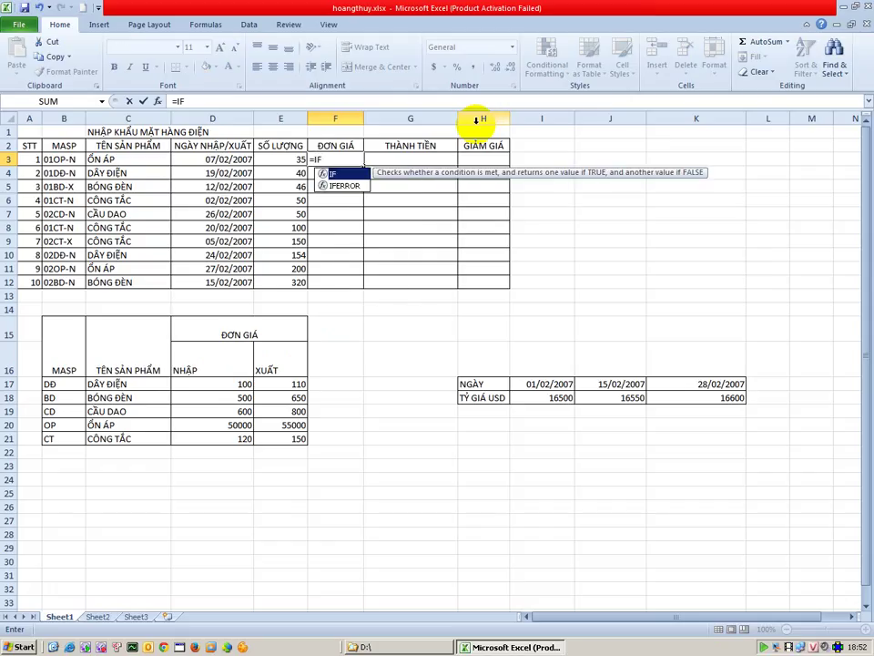
type("(")
key("BackSpace")
key("BackSpace")
key("BackSpace")
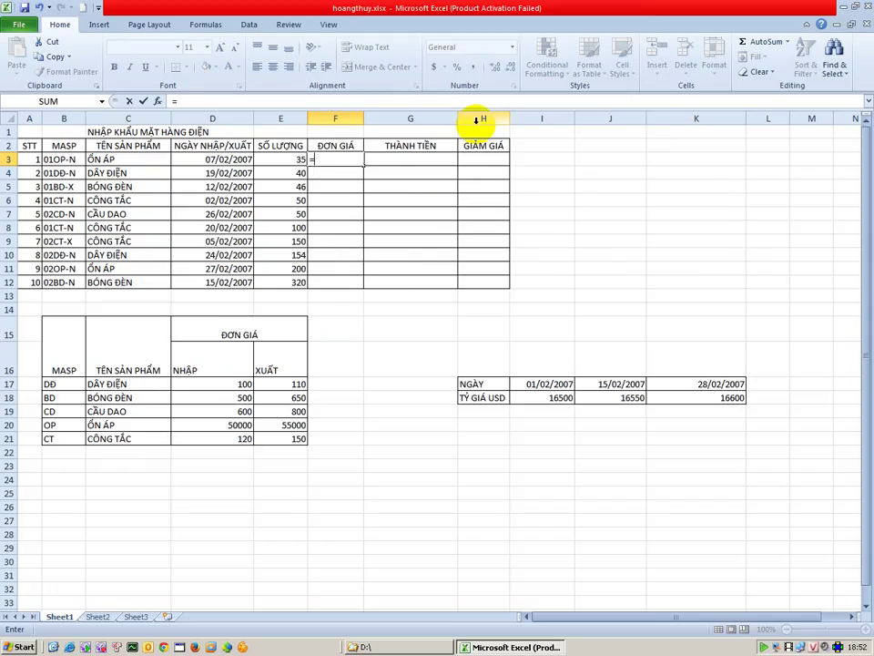
type("RI")
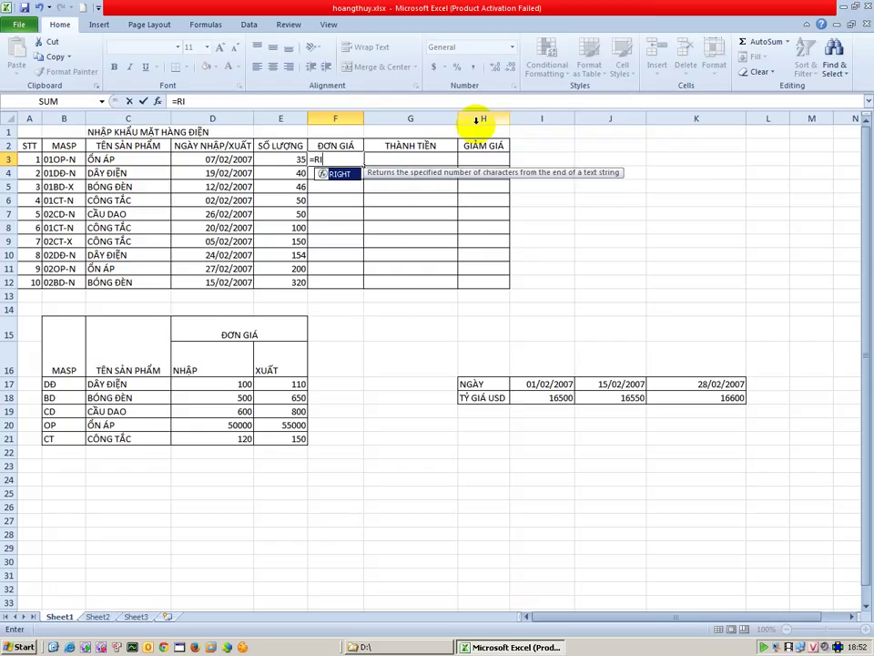
type("GHT(")
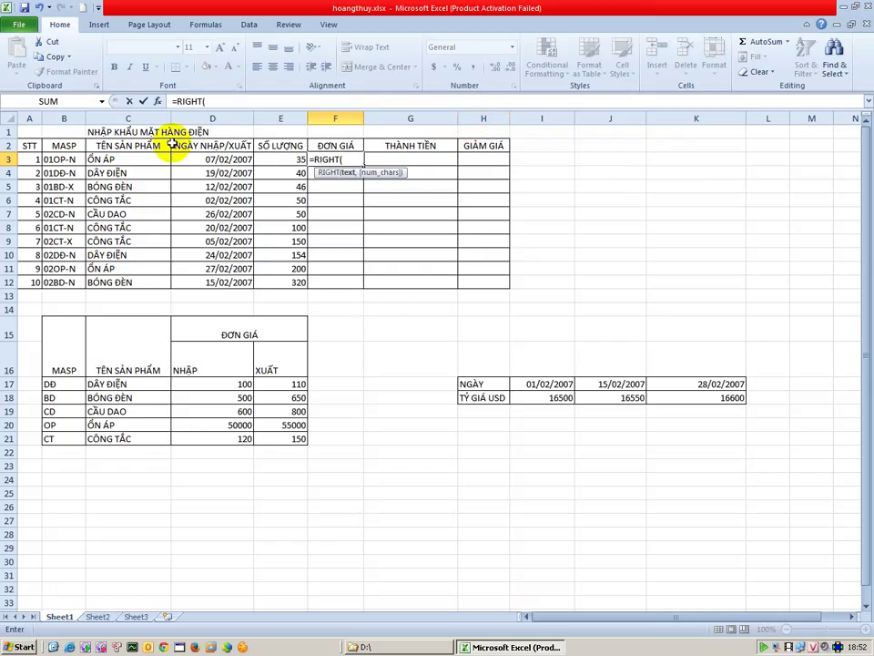
left_click(67, 160)
type(",1")
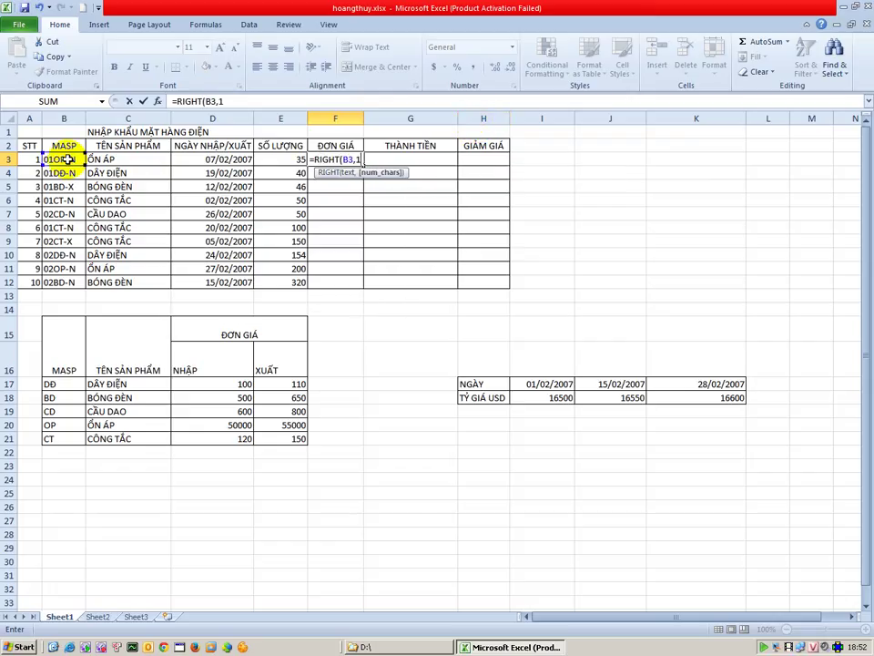
key("Return")
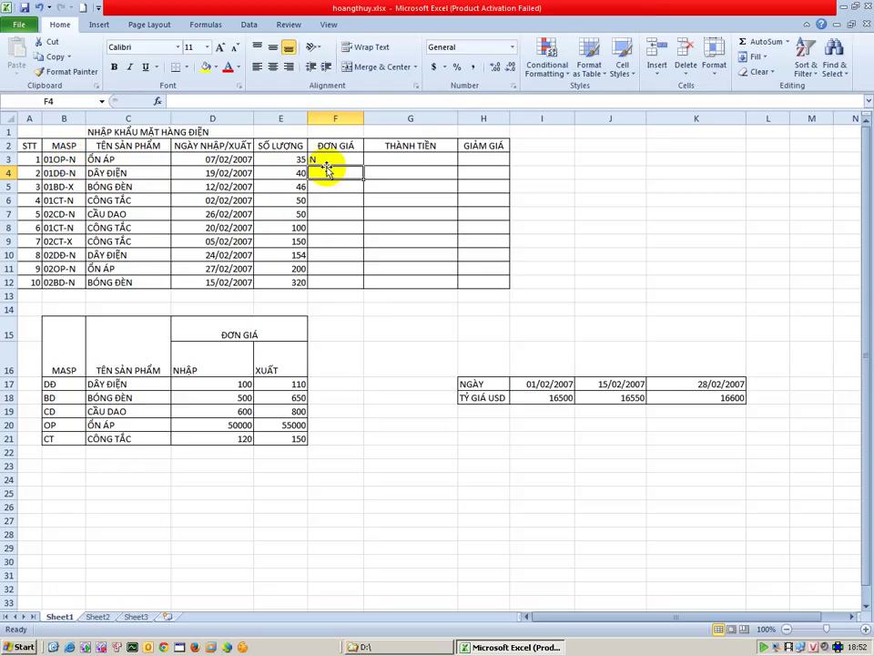
left_click(322, 161)
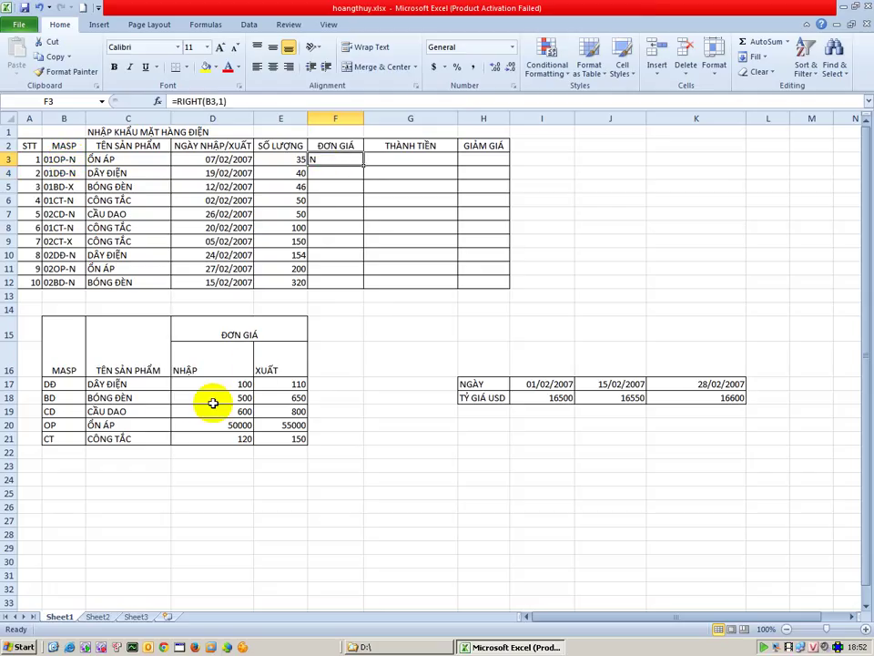
Wrap it into =IF(RIGHT(B3,1)="N",2,3) so F3 returns 2 for N codes.
left_click(97, 384)
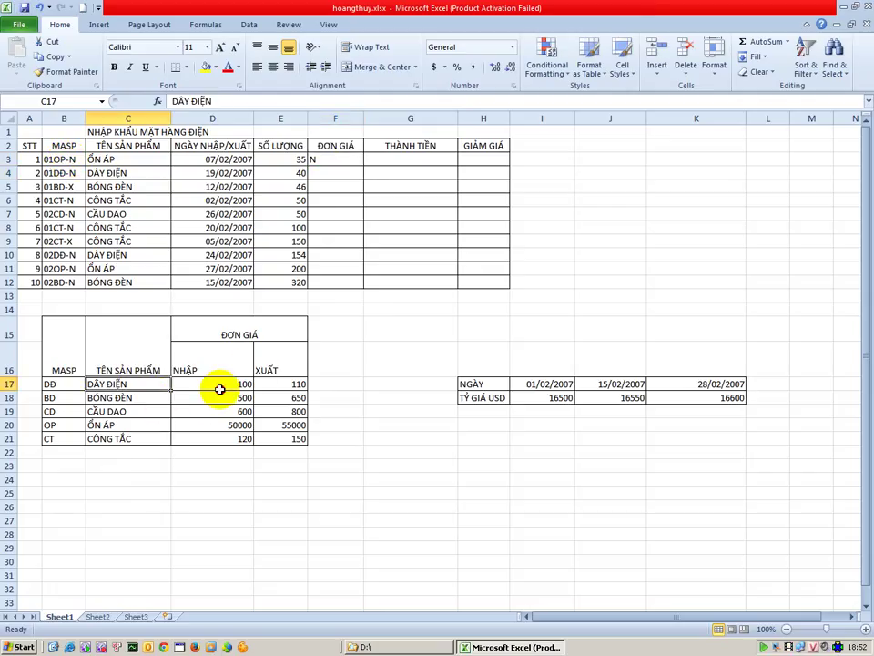
left_click_drag(218, 386, 217, 423)
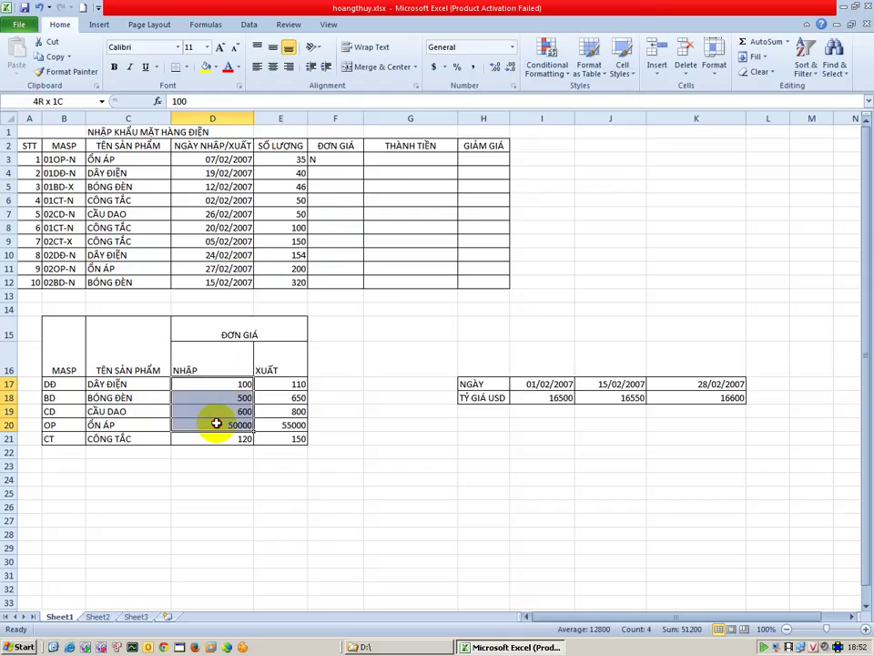
double_click(332, 160)
left_click(312, 160)
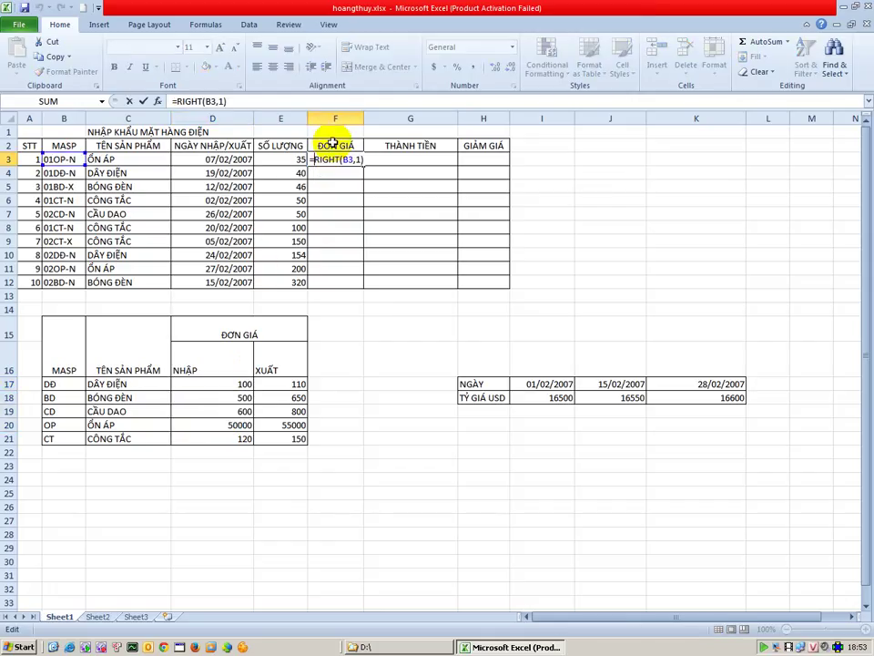
type("iff(")
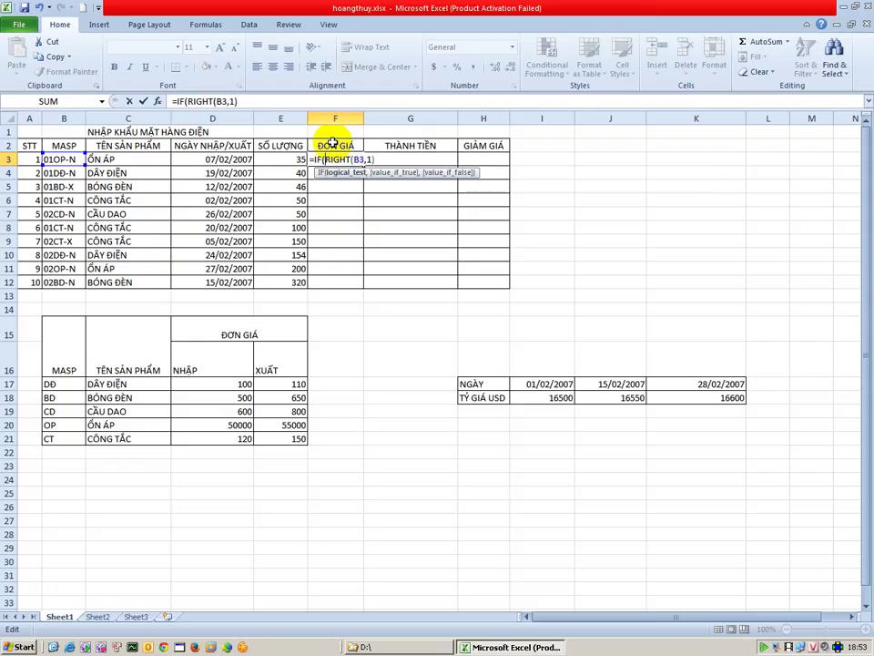
type("=")
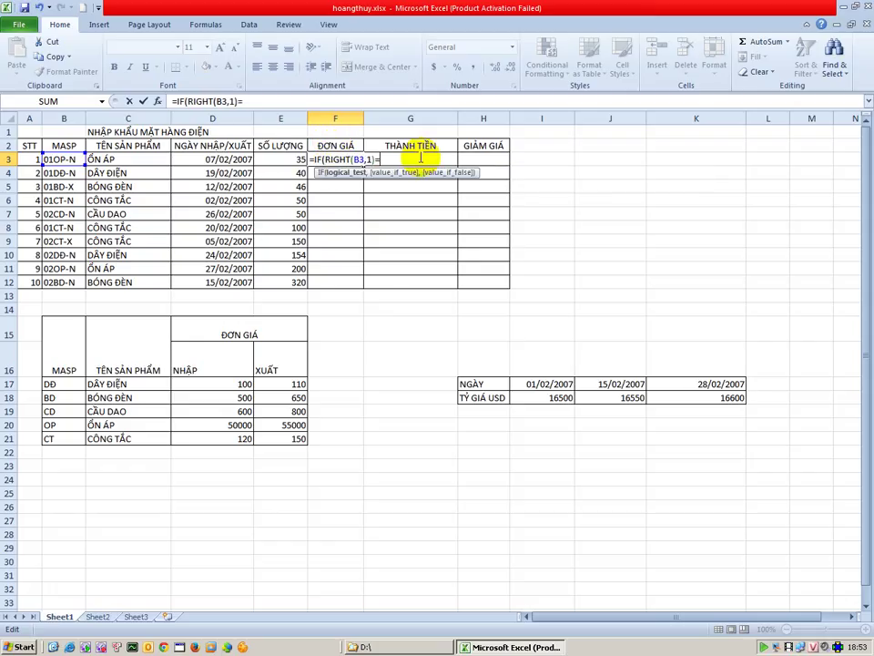
type("\"N\"")
type(",2")
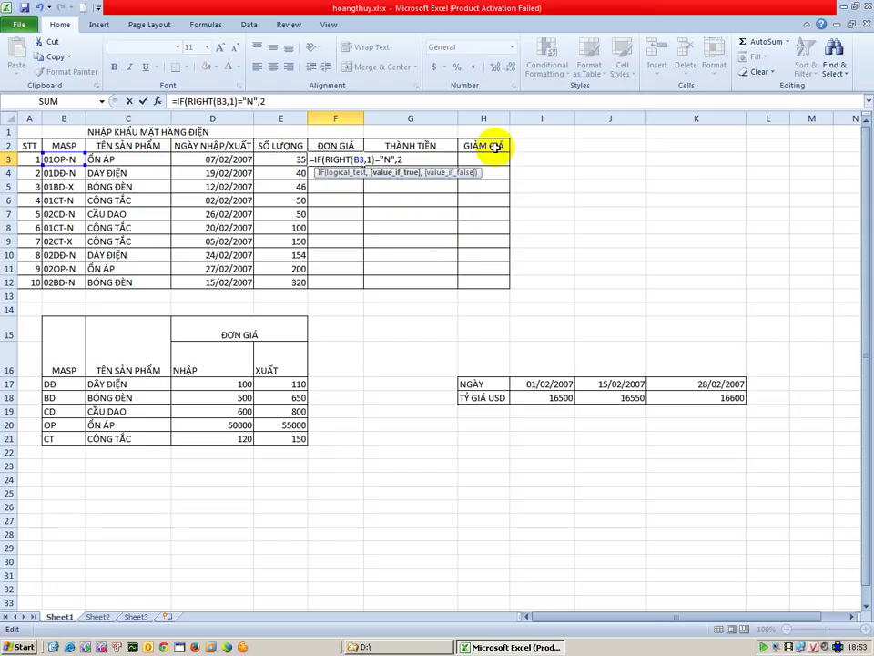
type(",3)")
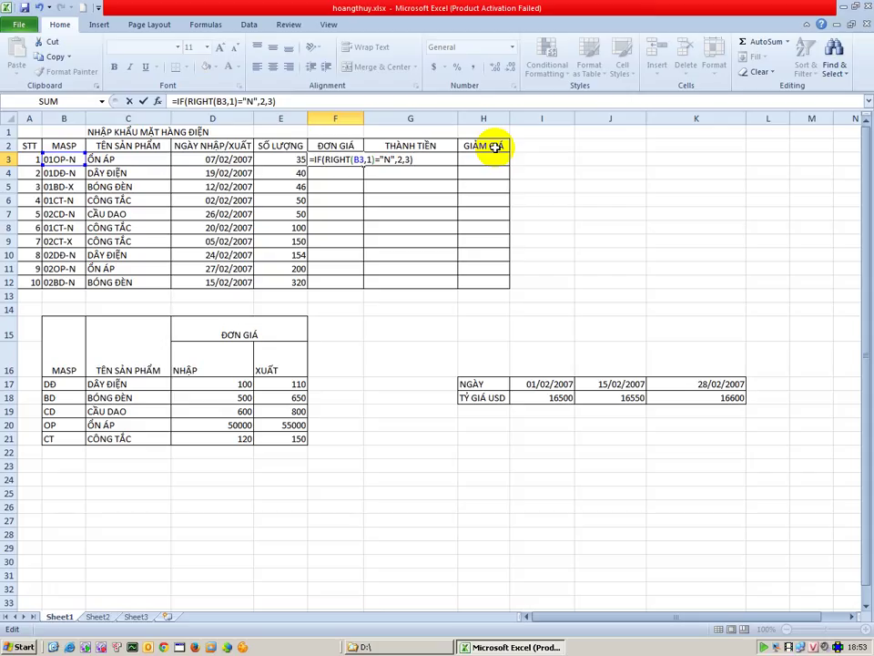
key("Return")
left_click(341, 161)
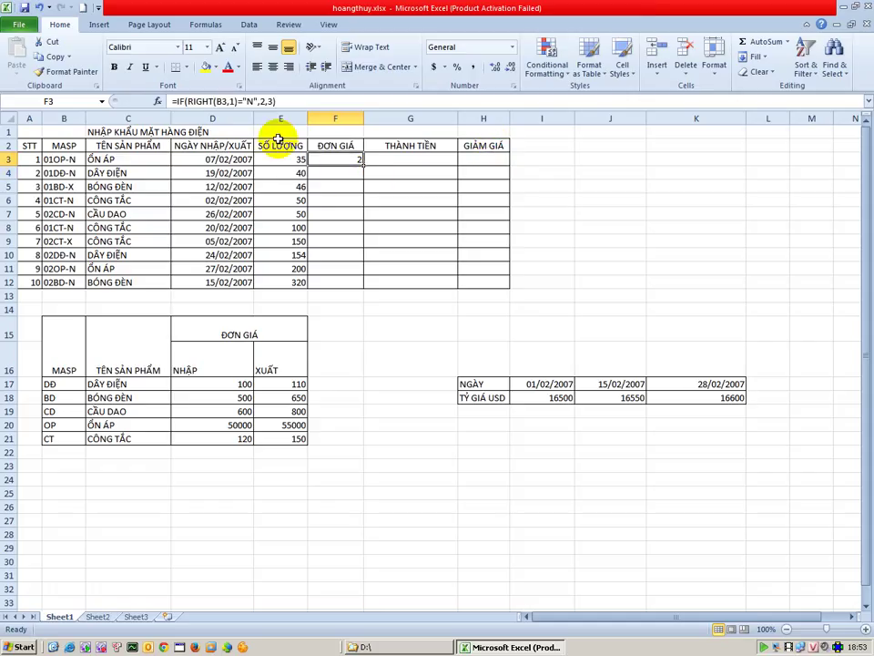
Start a VLOOKUP in F3 using C3 as lookup value and absolute range $C$17:$E$21.
left_click(176, 103)
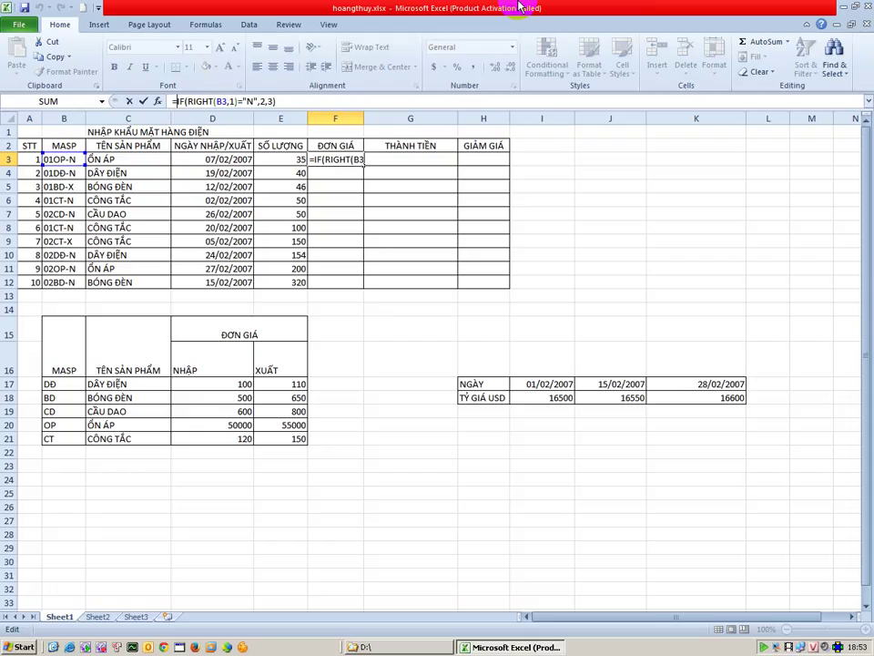
type("VLOO")
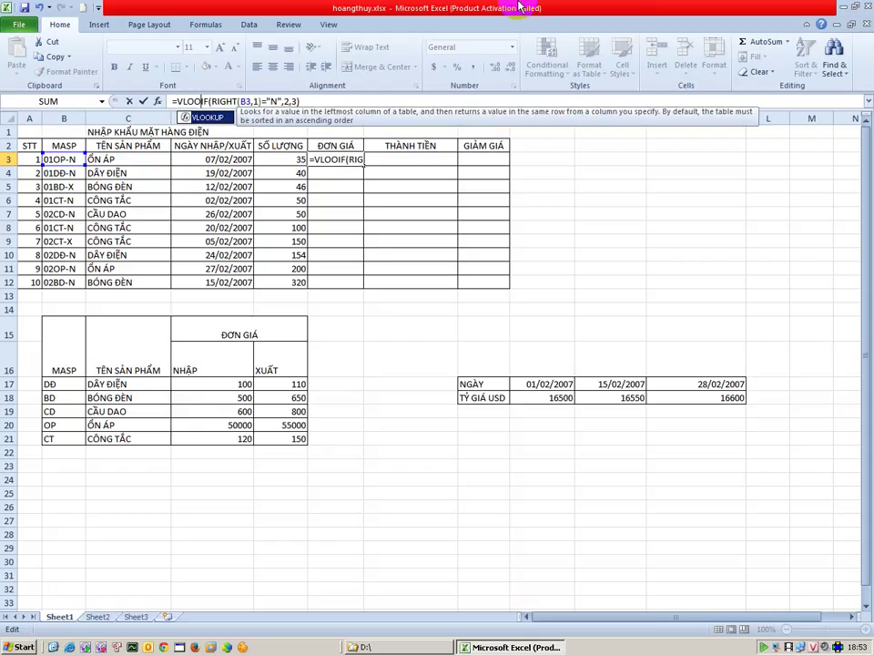
type("KUP(")
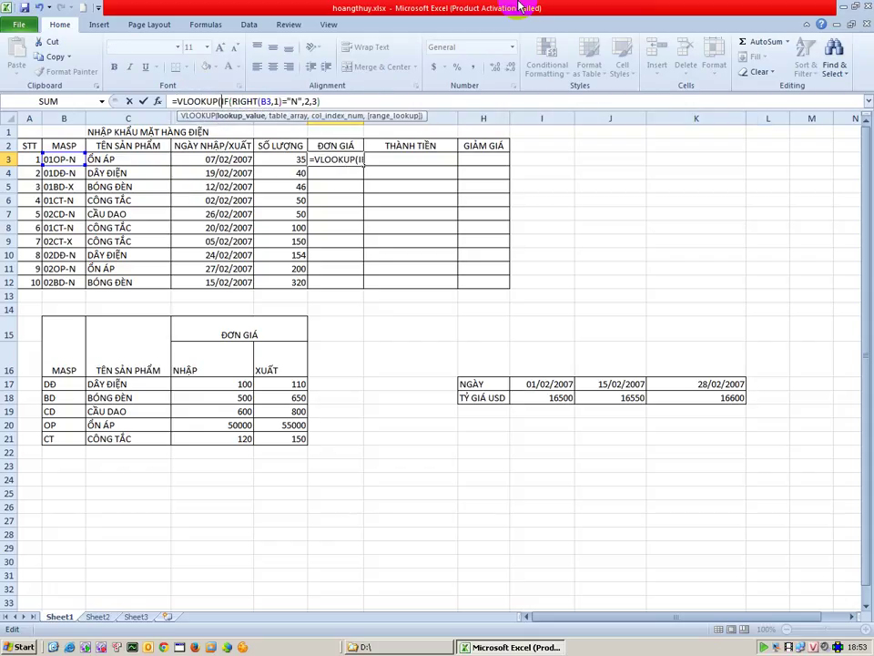
left_click(131, 161)
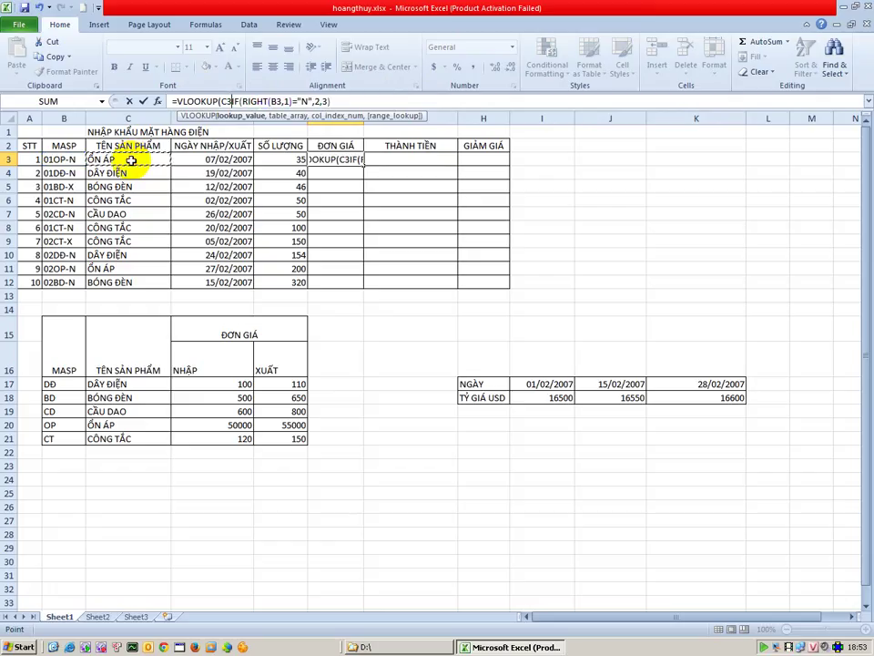
type(",")
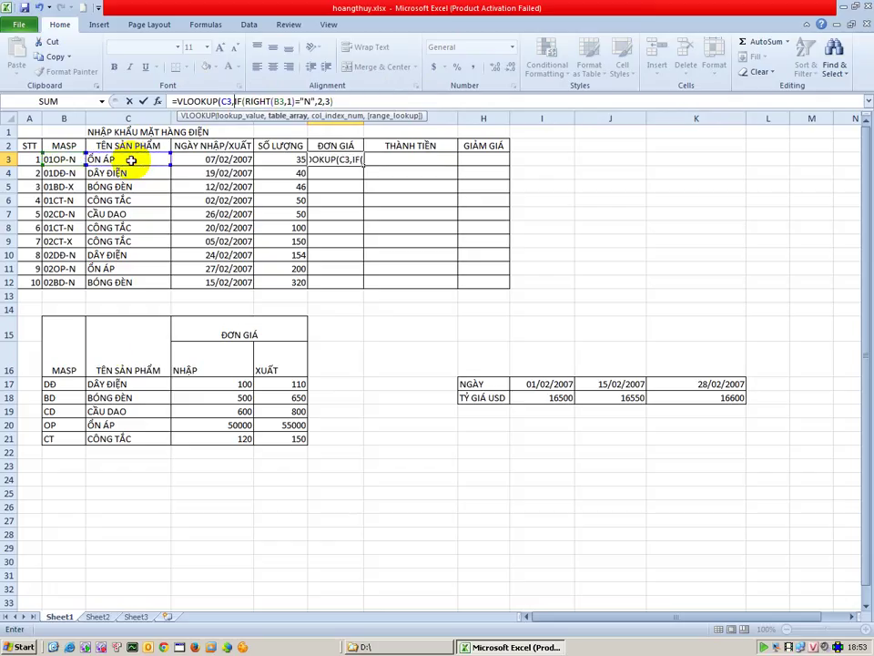
mouse_move(114, 384)
left_mouse_down()
mouse_move(260, 412)
mouse_move(277, 437)
left_mouse_up()
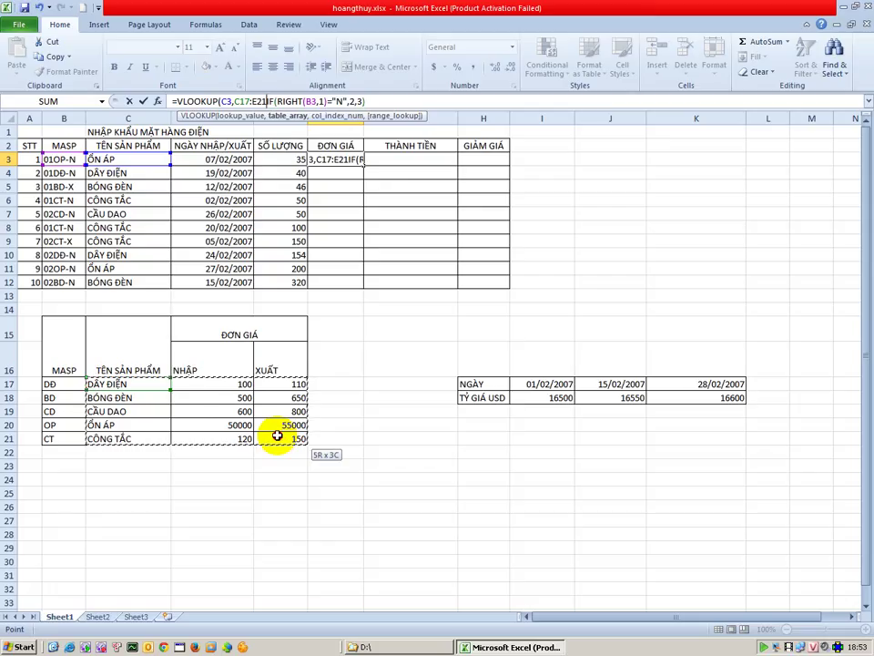
key("F4")
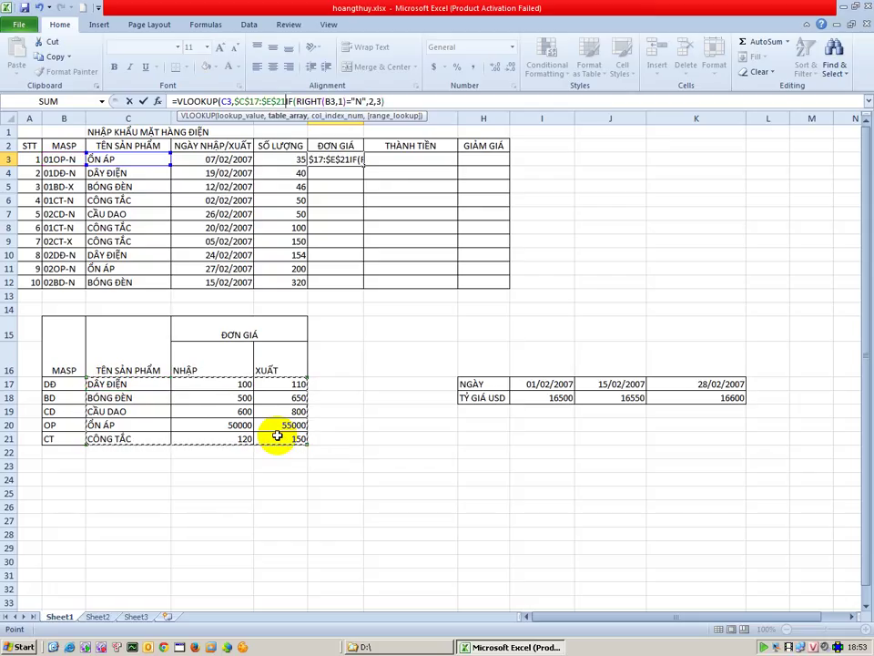
type(",")
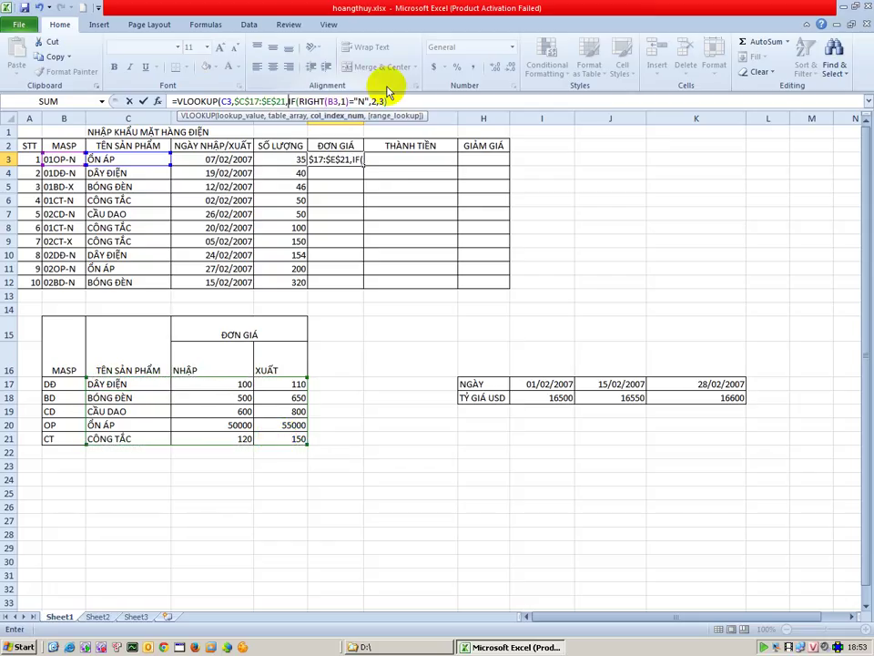
Use the IF expression as column index with match type 0, giving a unit price of 50000.
left_click_drag(388, 100, 289, 100)
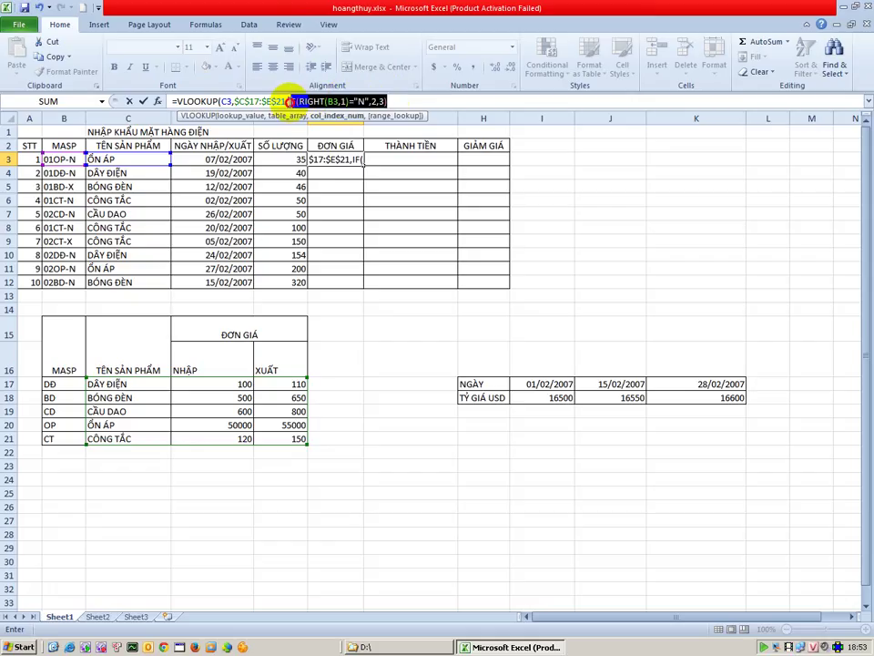
left_click(405, 100)
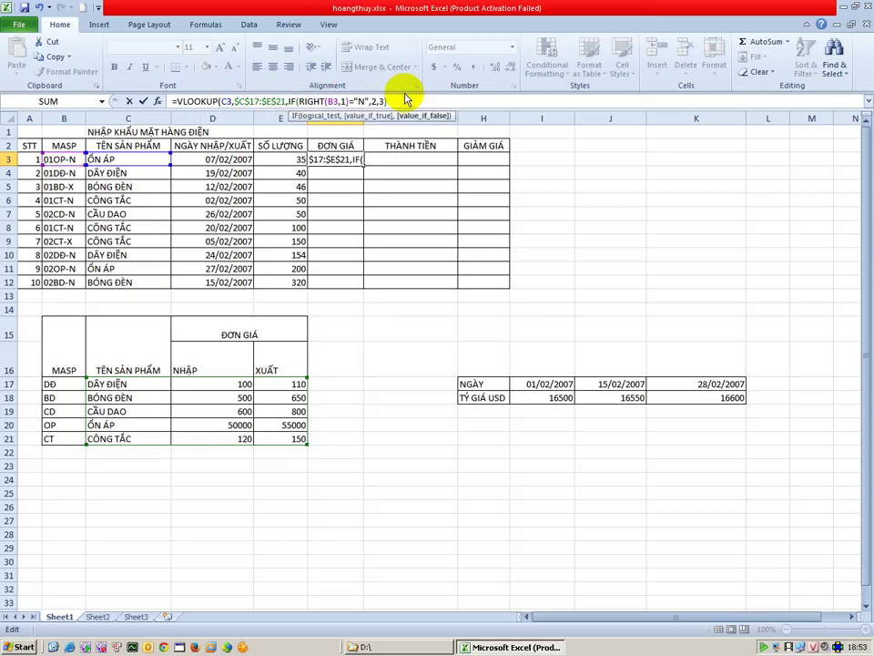
left_click_drag(388, 100, 294, 101)
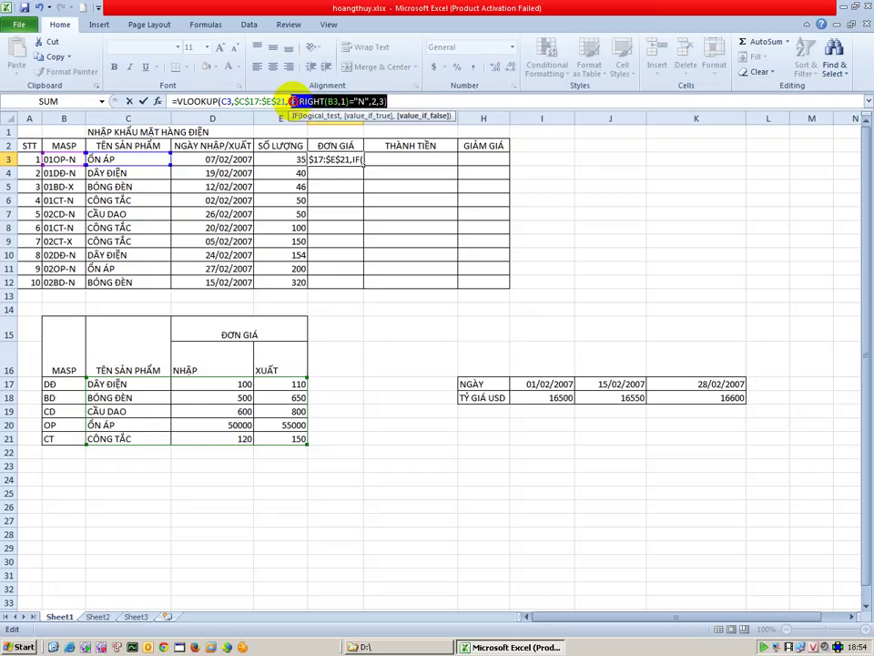
left_click_drag(293, 101, 388, 100)
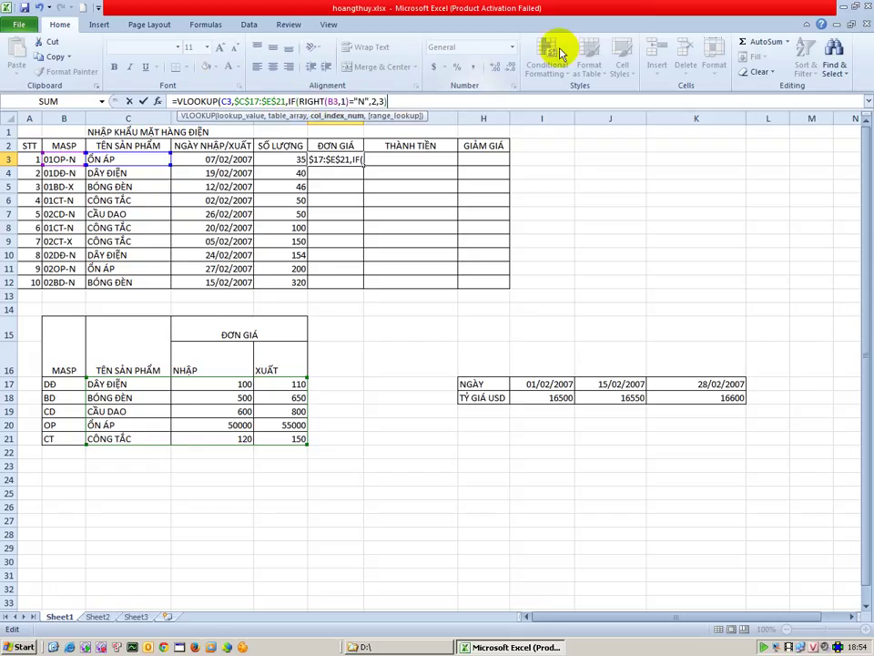
type(",0")
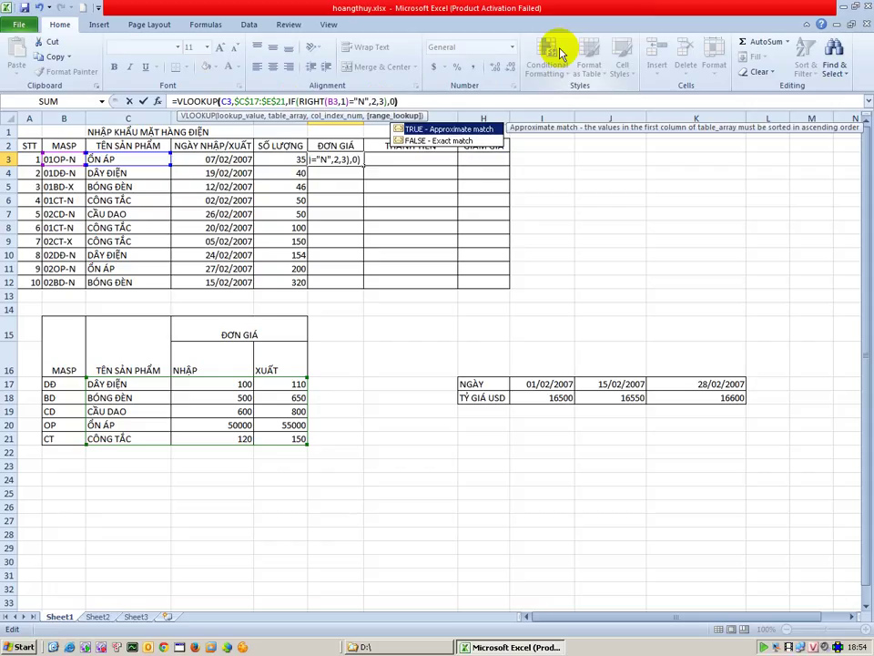
left_click(388, 100)
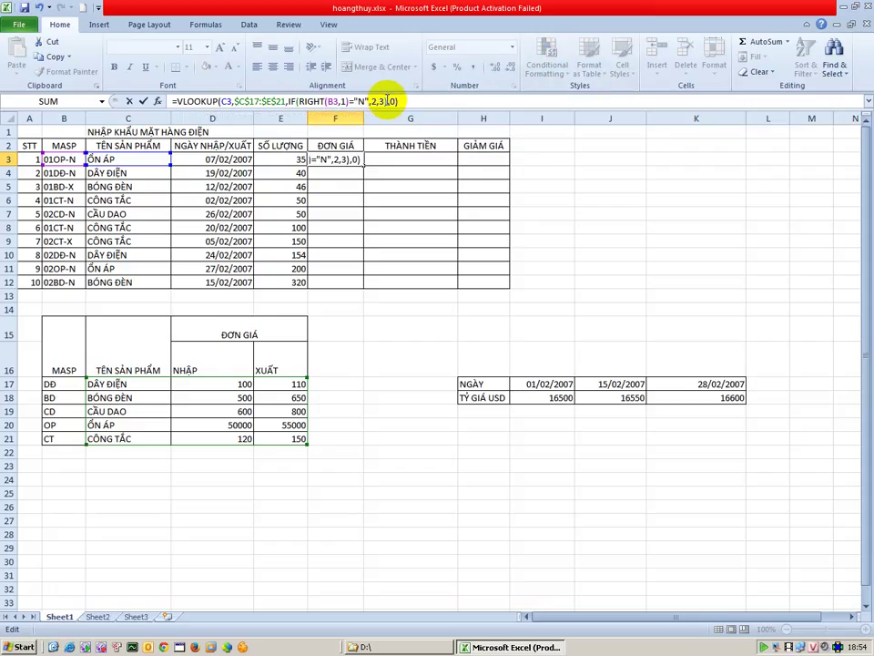
left_click_drag(388, 100, 288, 101)
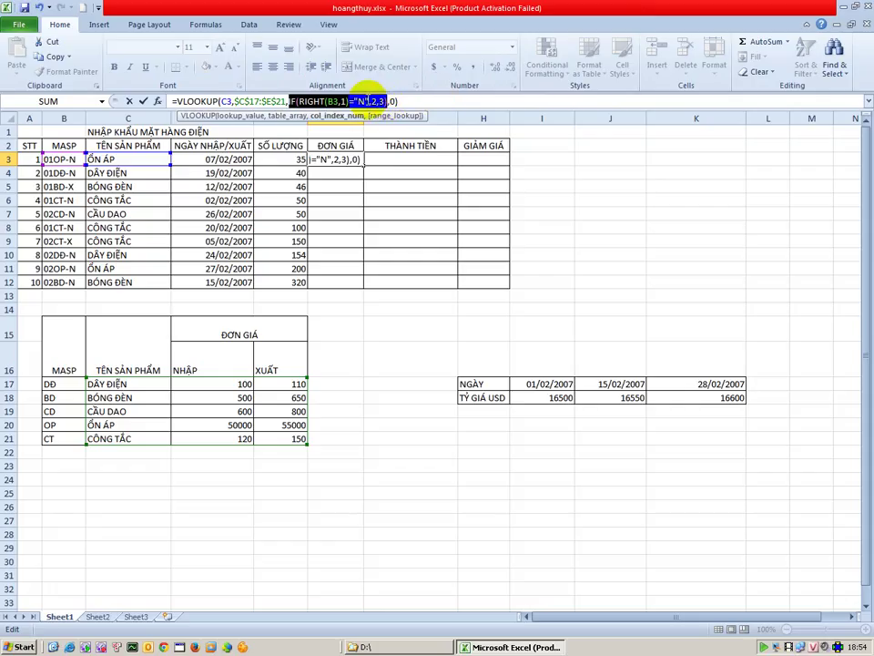
left_click_drag(381, 101, 401, 99)
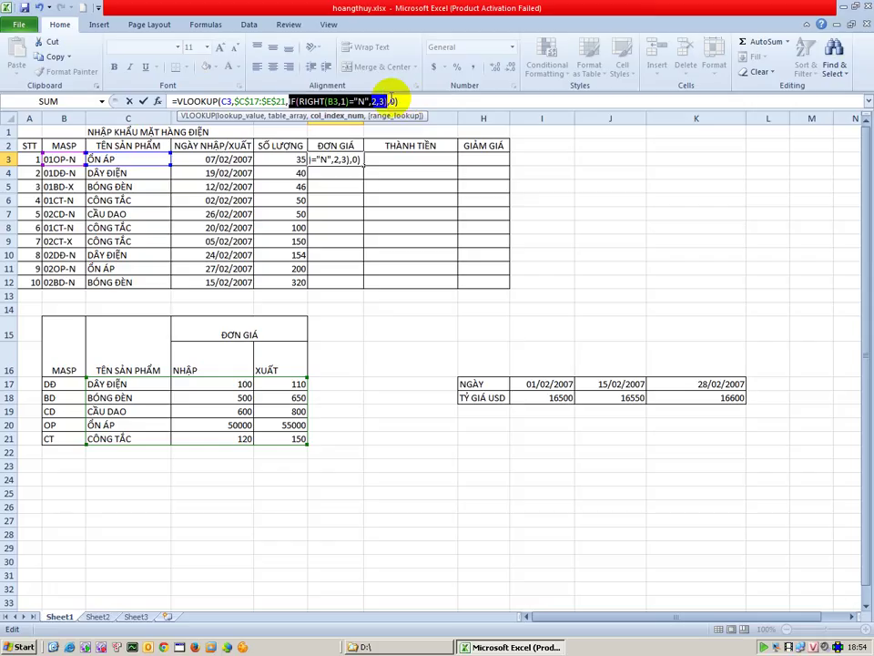
key("Right")
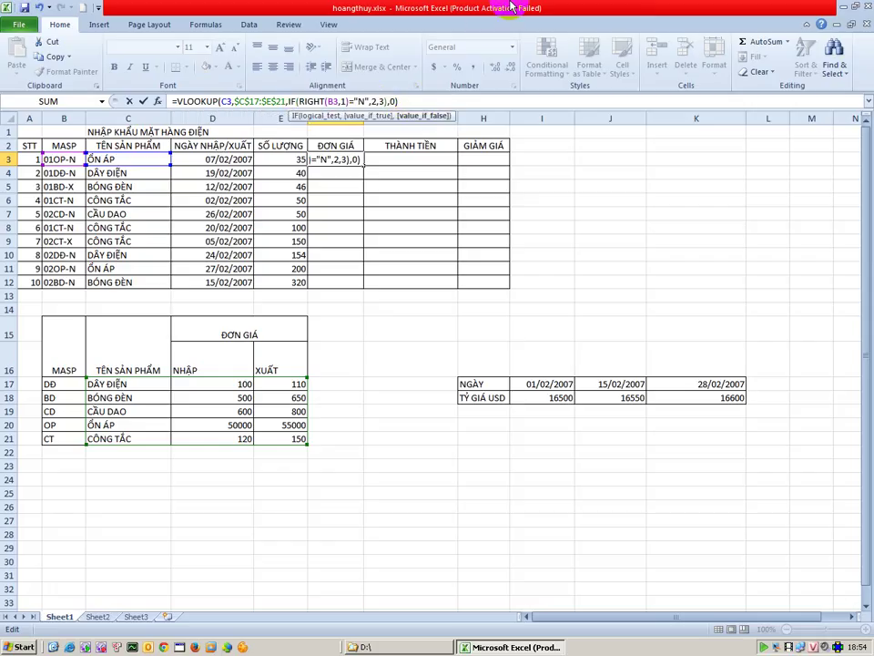
type(",0")
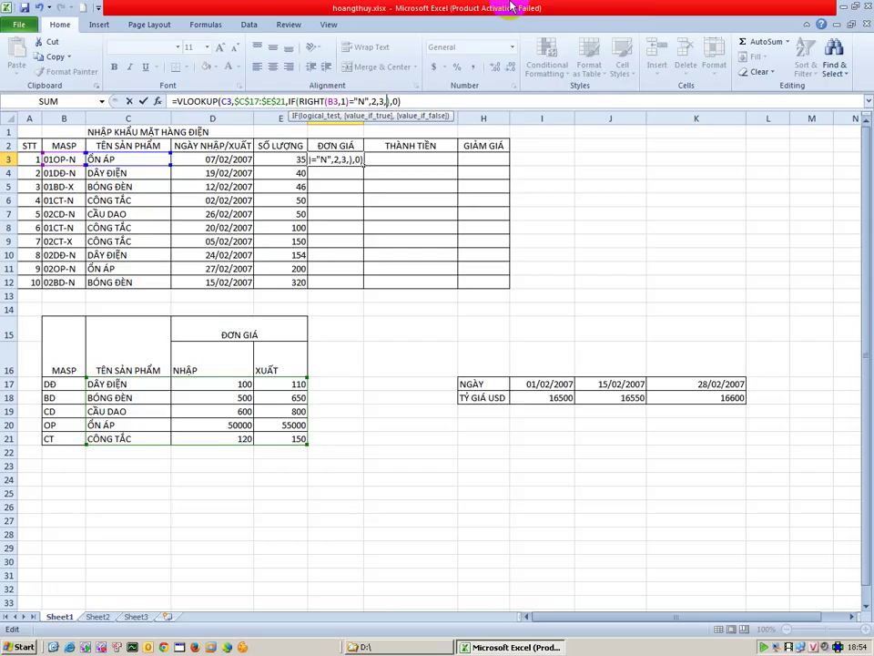
key("BackSpace")
key("BackSpace")
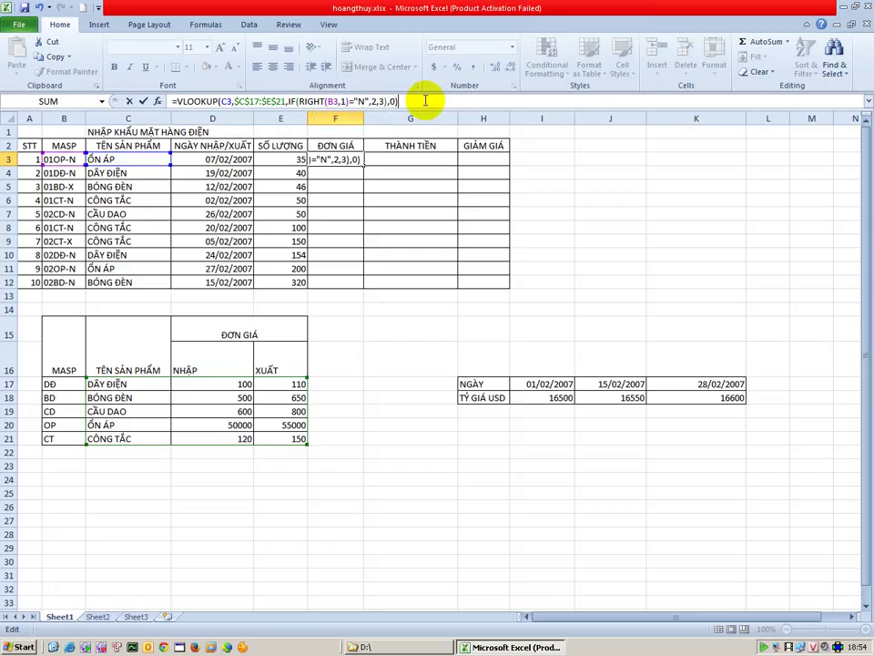
key("Return")
Fill the price formula to F12 and format it as Number with 0 decimals and 1000 separator.
left_click(351, 160)
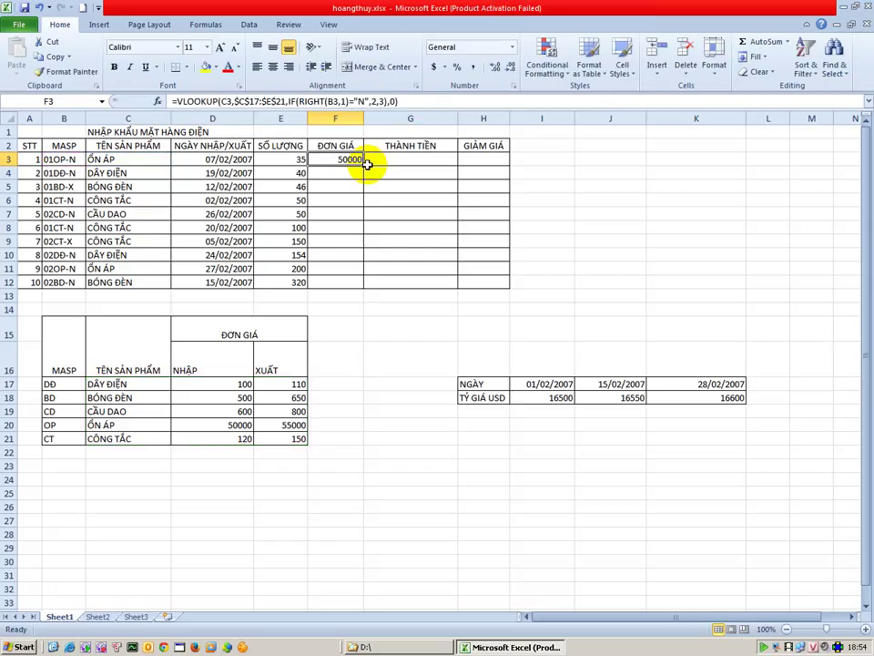
left_click_drag(362, 167, 353, 283)
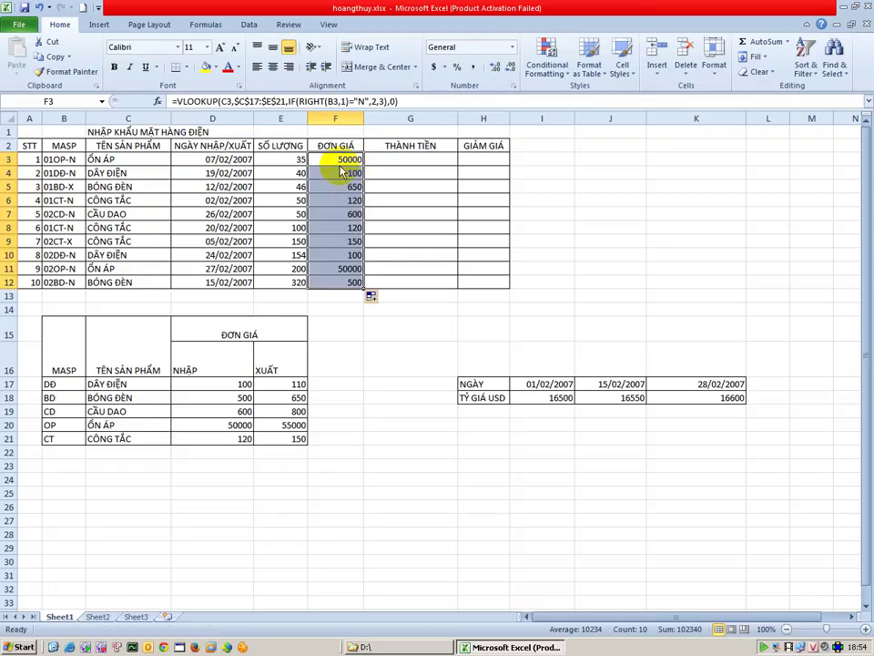
right_click(343, 169)
left_click(391, 351)
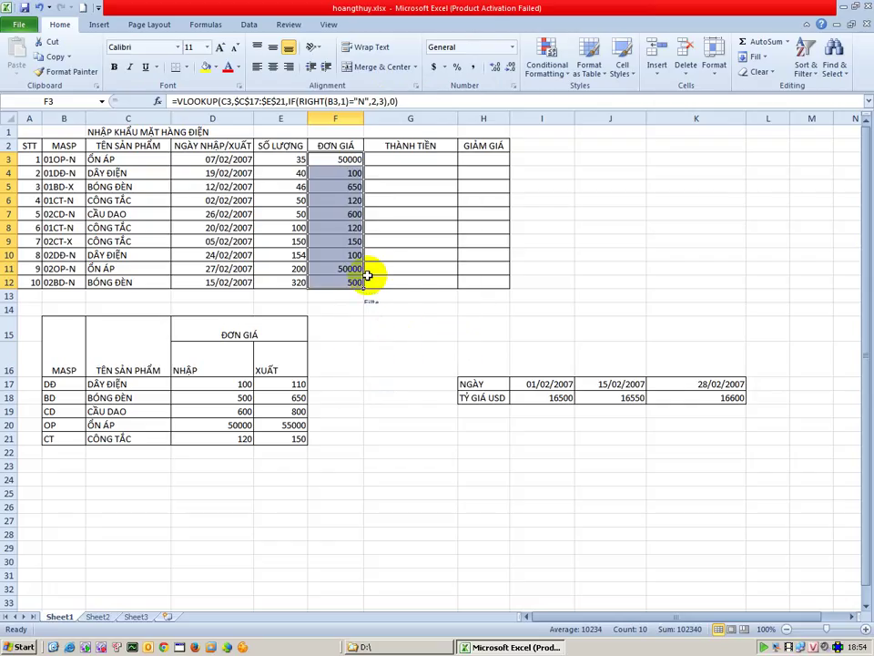
left_click(269, 255)
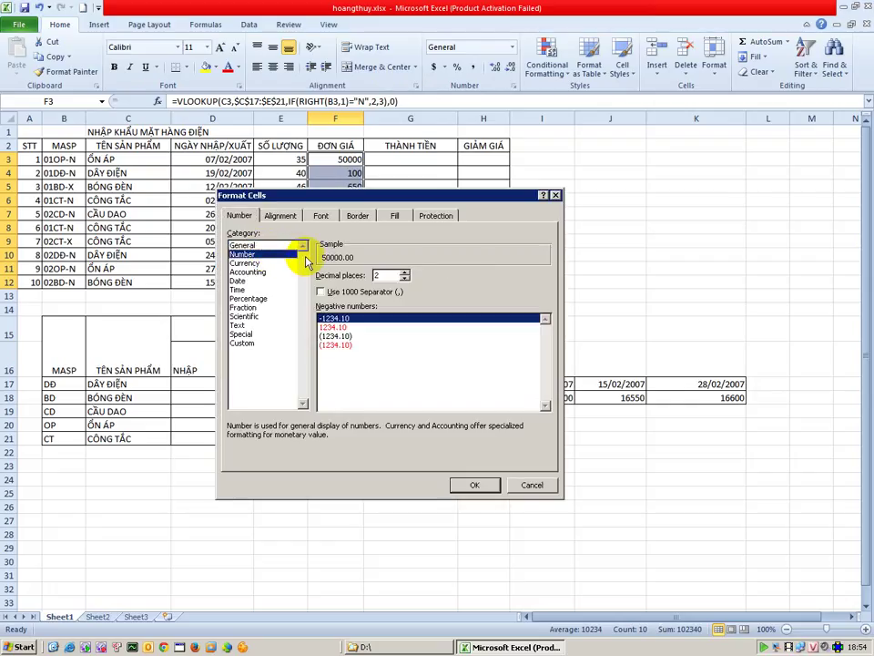
left_click(404, 278)
left_click(405, 279)
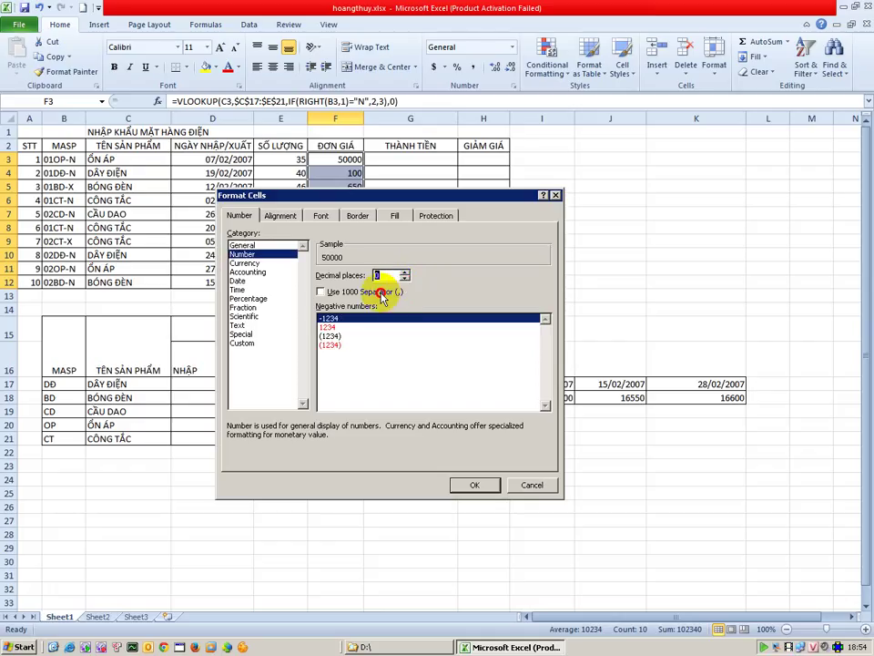
left_click(389, 292)
key("Return")
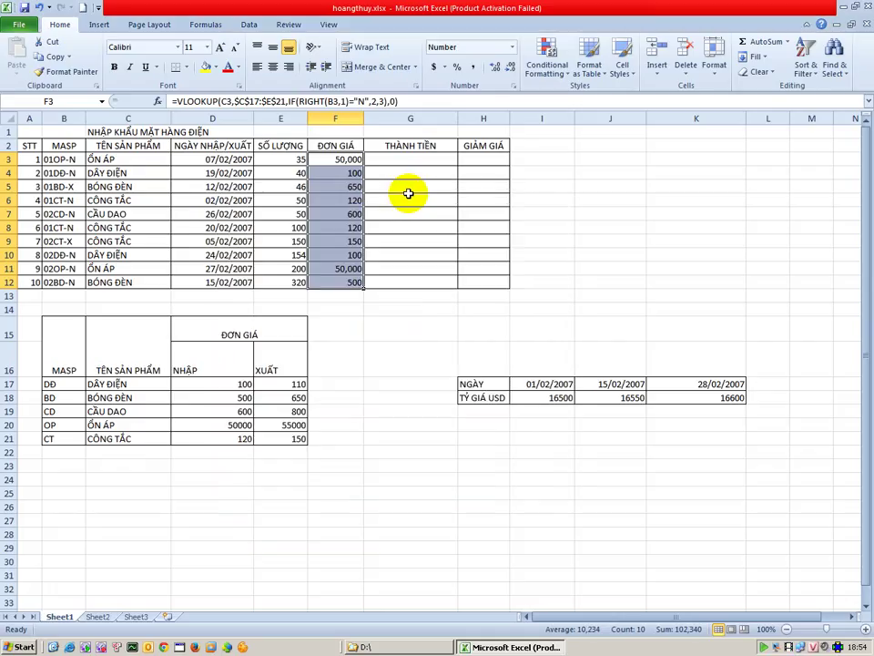
left_click(408, 162)
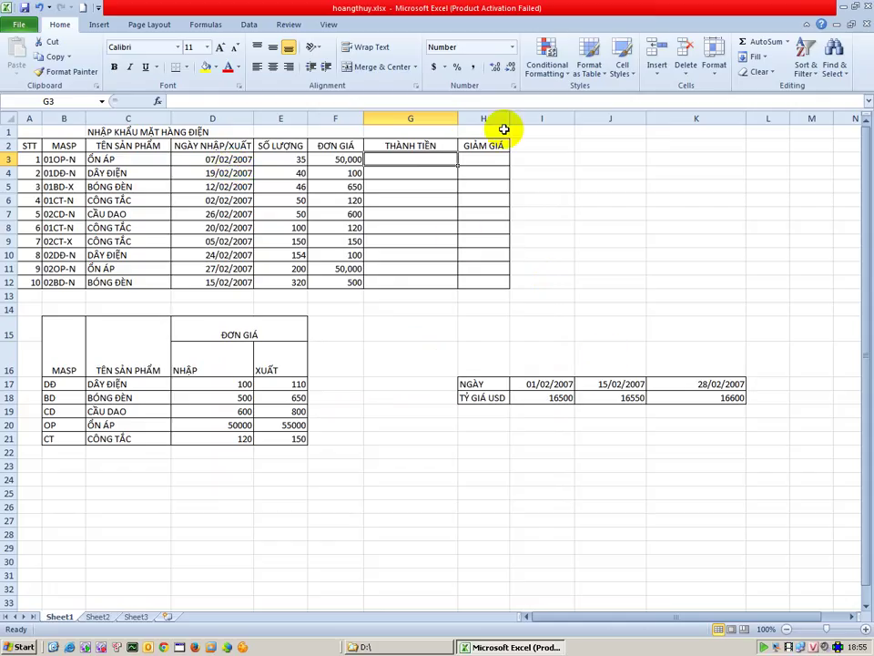
Enter =HLOOKUP(D3,$I$17:$K$18,2,1) in G3 to fetch the 16,500.00 USD rate.
type("=")
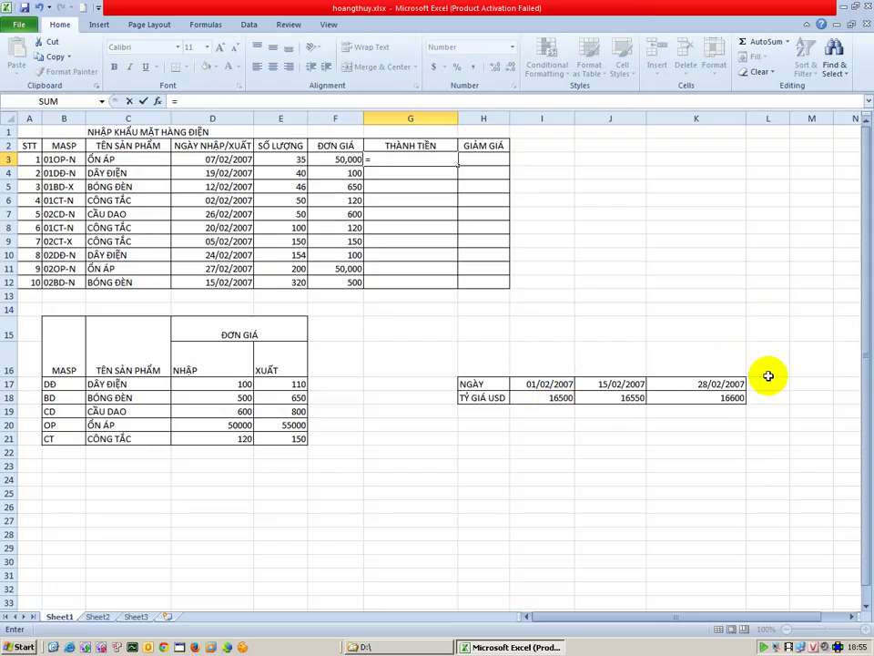
type("H")
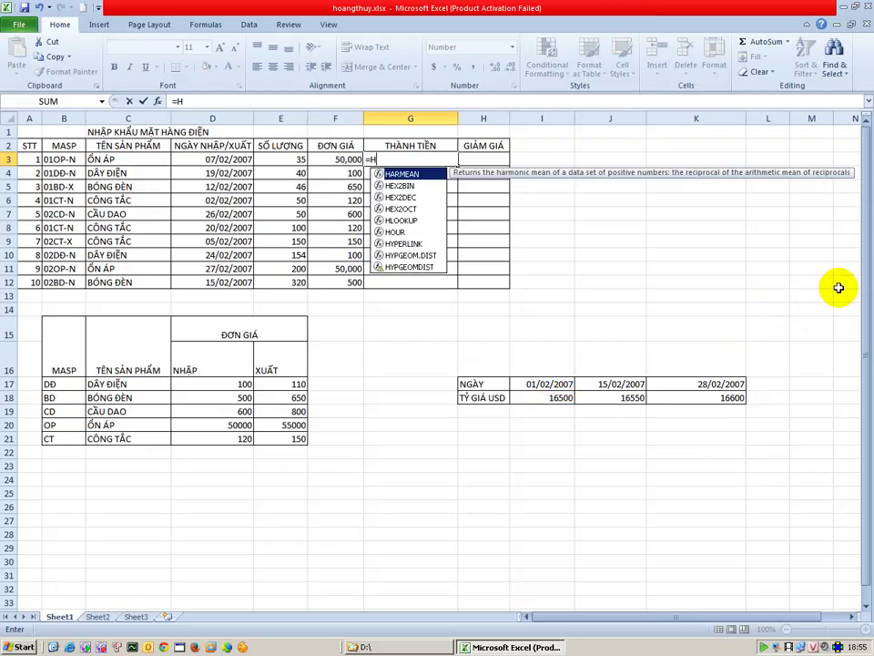
type("LOO")
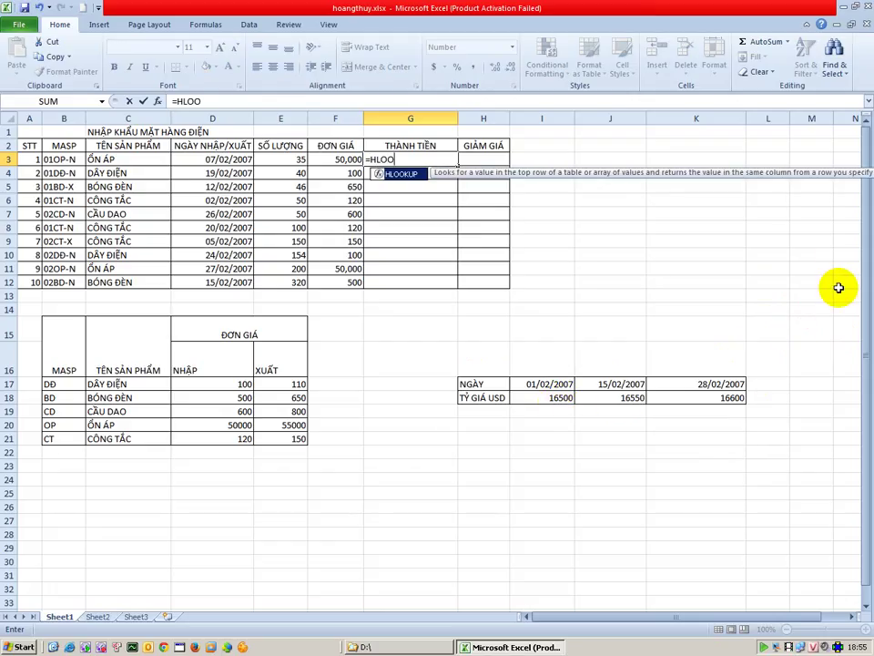
type("KUP(")
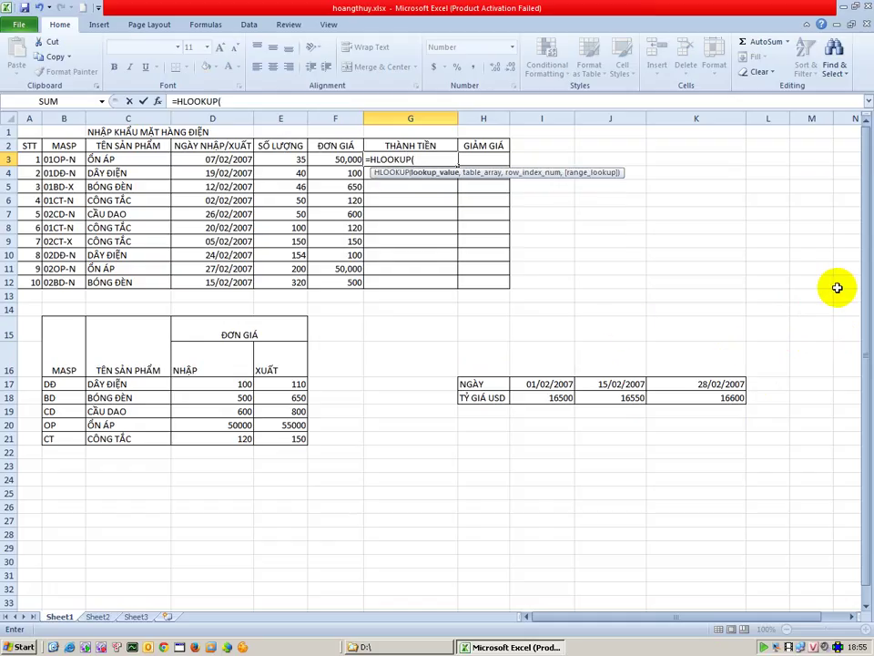
left_click(216, 161)
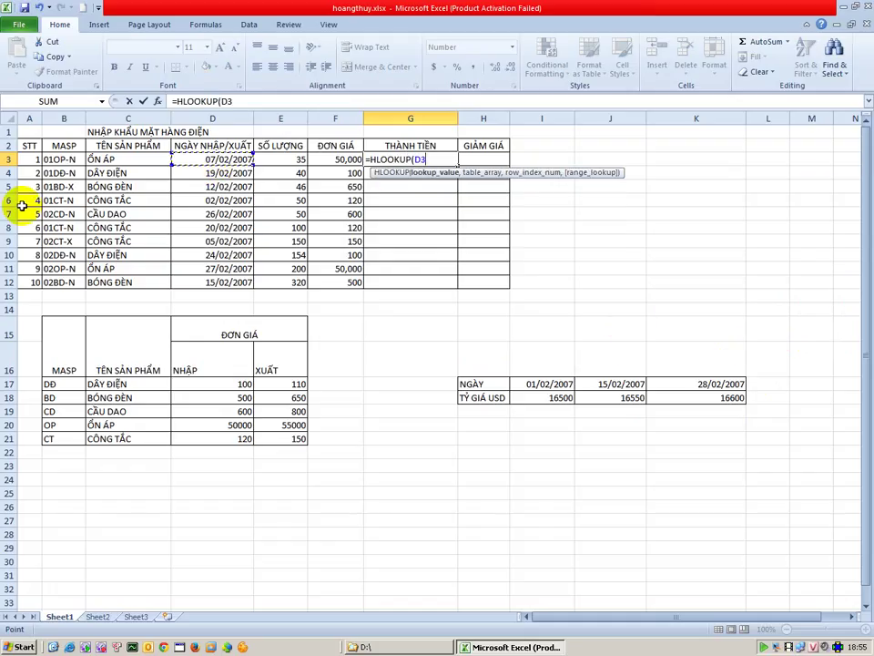
type(",")
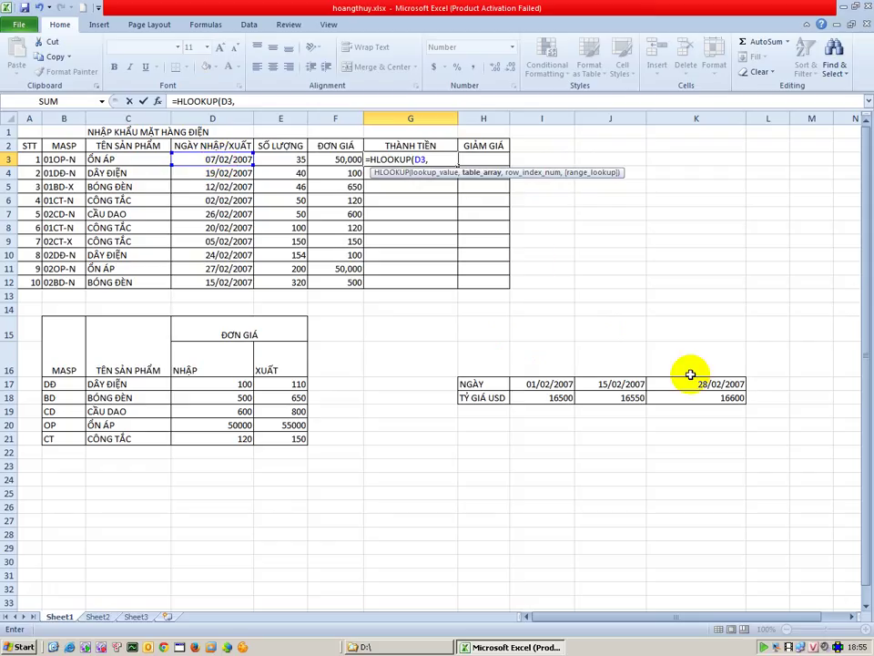
left_click_drag(557, 383, 696, 400)
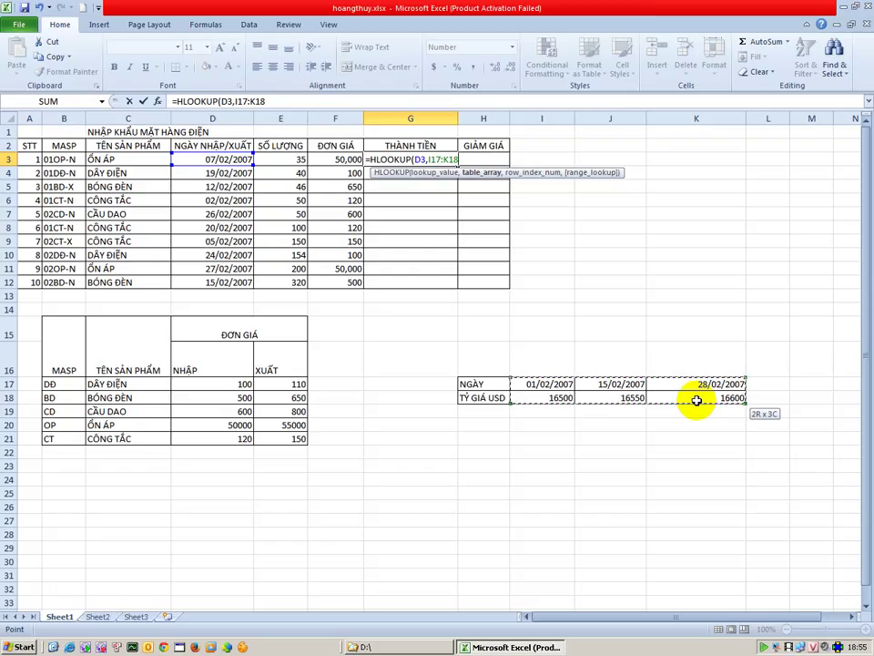
key("F4")
type("$K$18,")
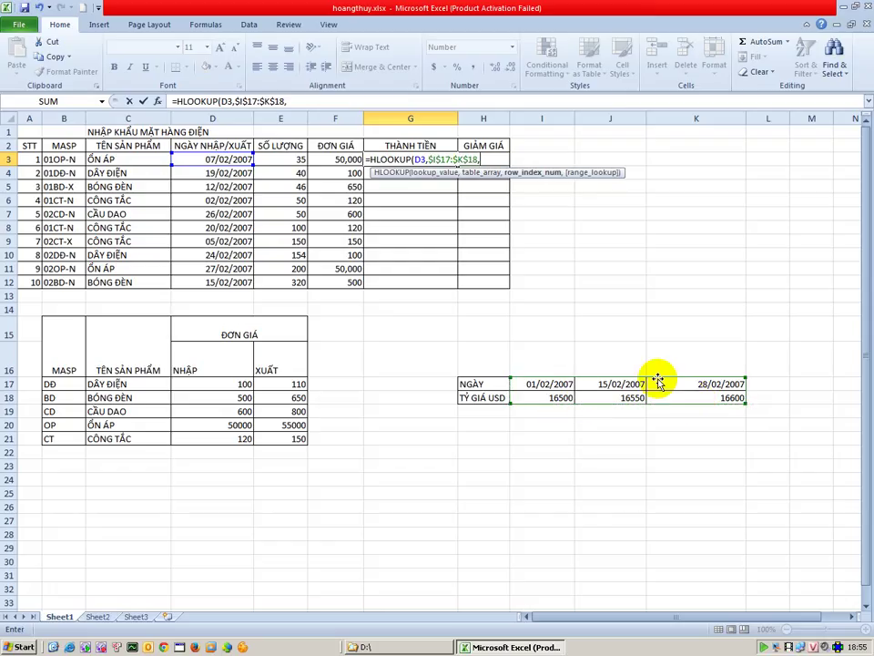
type("2,1")
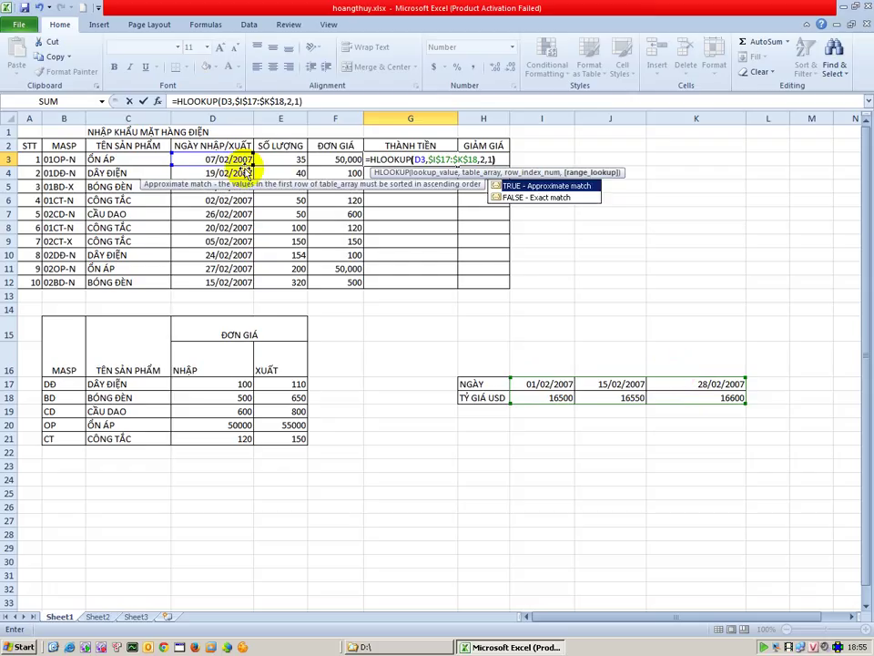
type(")")
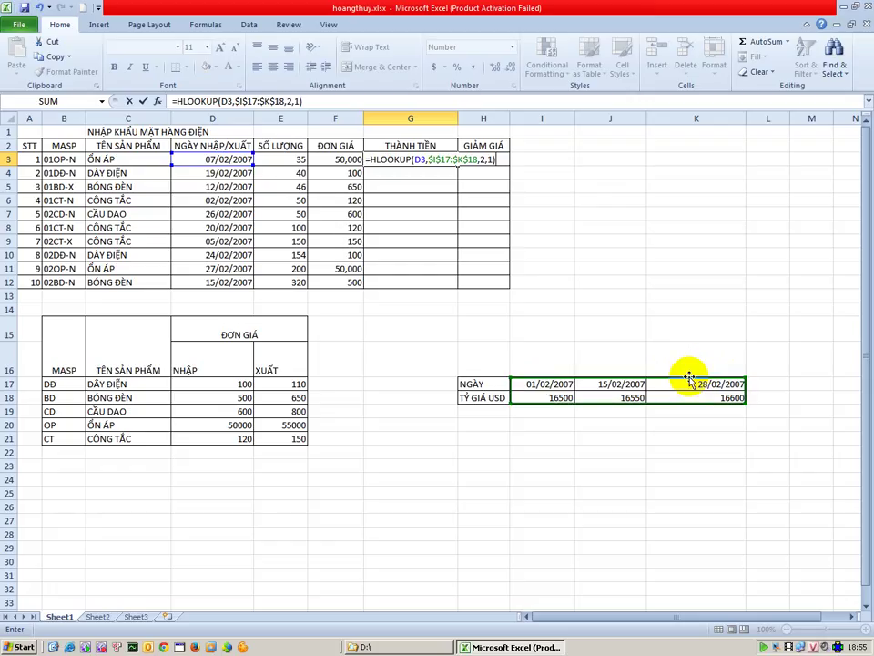
key("Return")
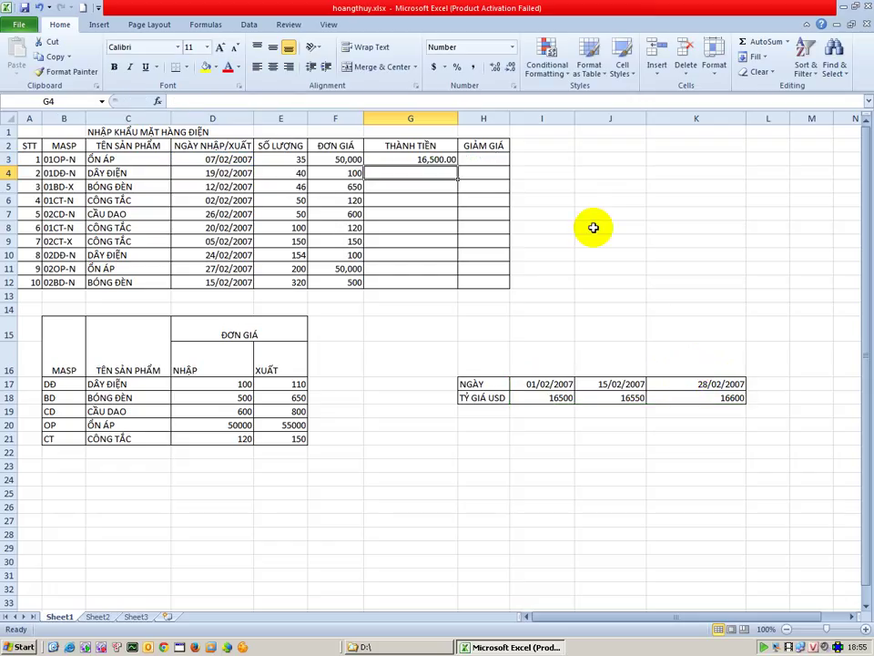
Prefix G3's formula with E3*F3* so the amount becomes 28,875,000,000.00.
left_click(448, 160)
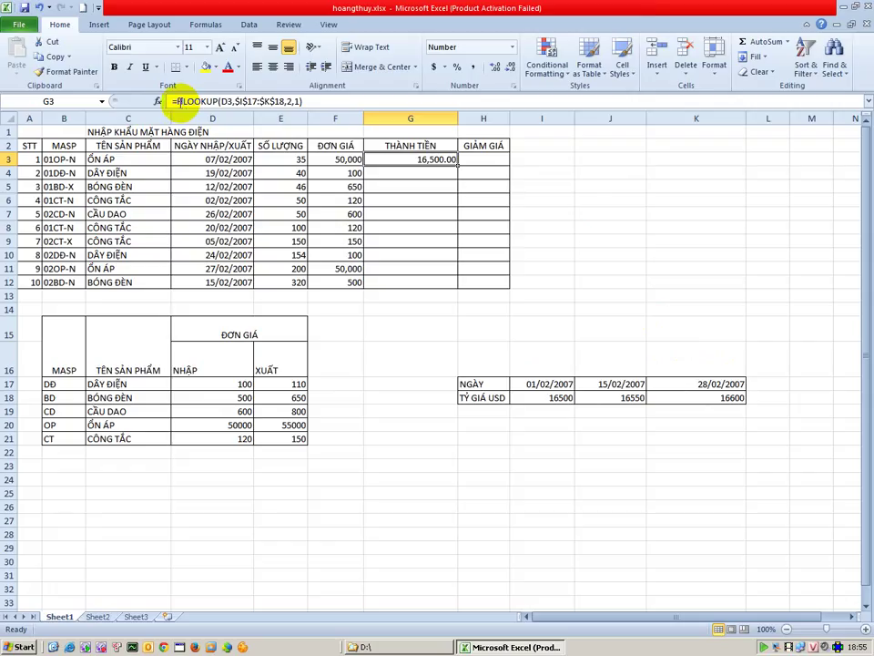
left_click(196, 101)
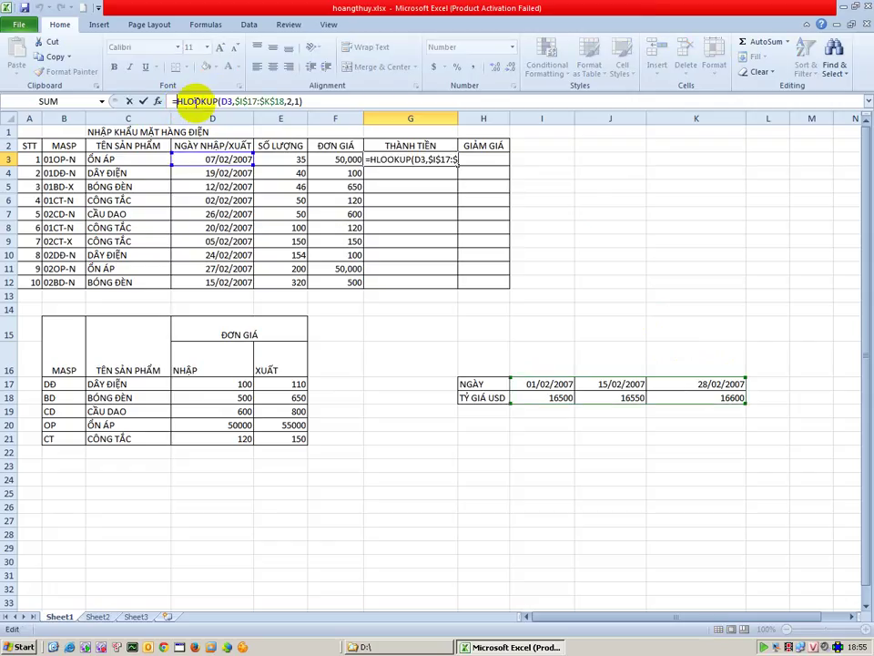
left_click(291, 158)
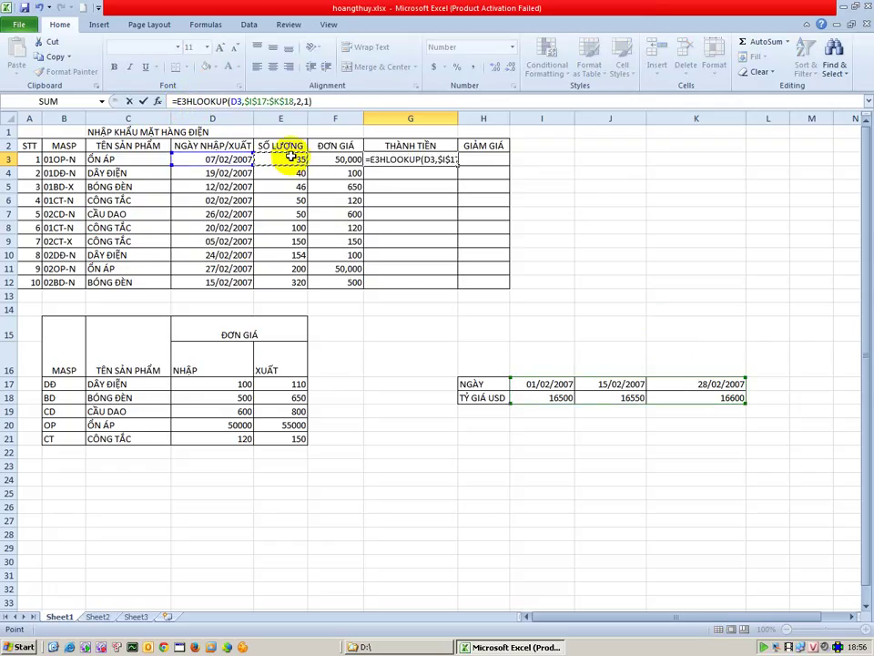
type("*")
left_click(335, 159)
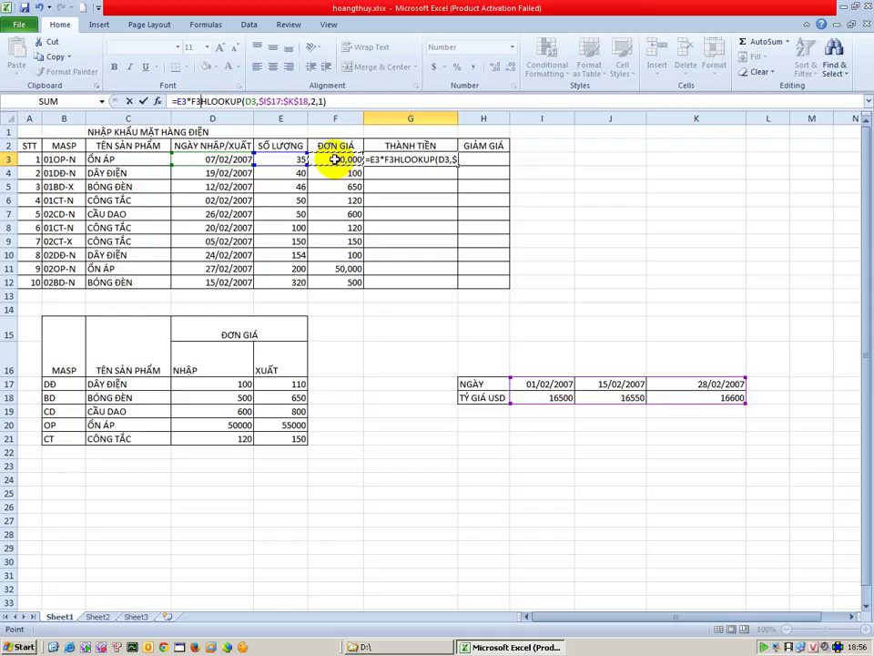
type("*")
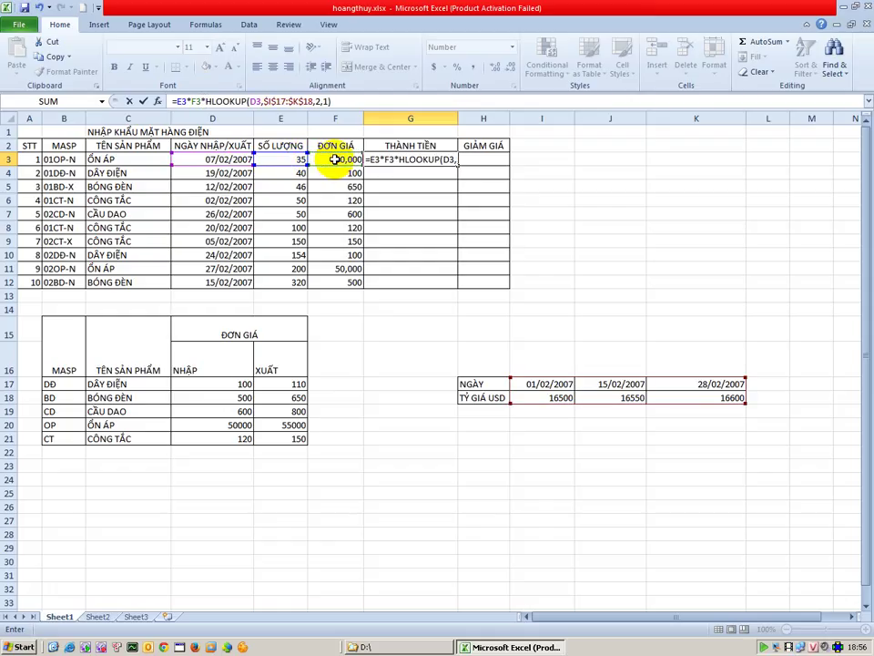
key("Return")
Resize column G to show full amounts and copy G3's amount formula down to G12.
left_click(439, 158)
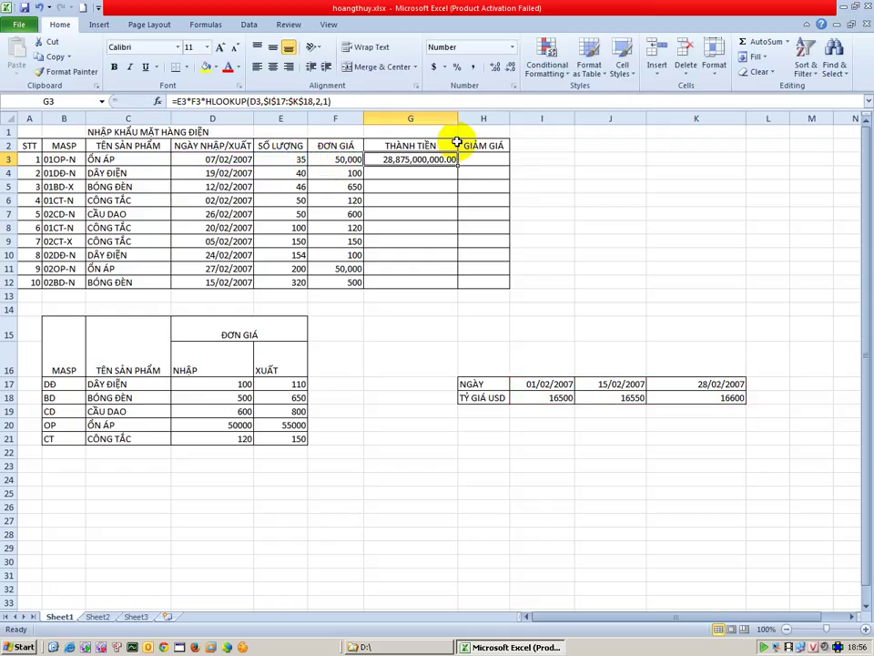
mouse_move(456, 118)
left_mouse_down()
mouse_move(393, 119)
mouse_move(514, 118)
left_mouse_up()
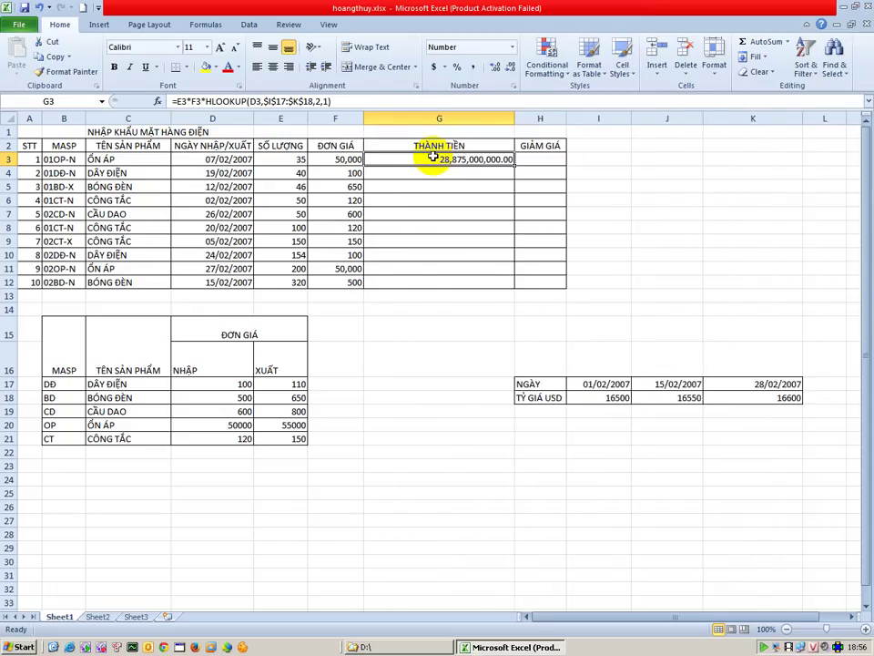
right_click(433, 159)
left_click(489, 346)
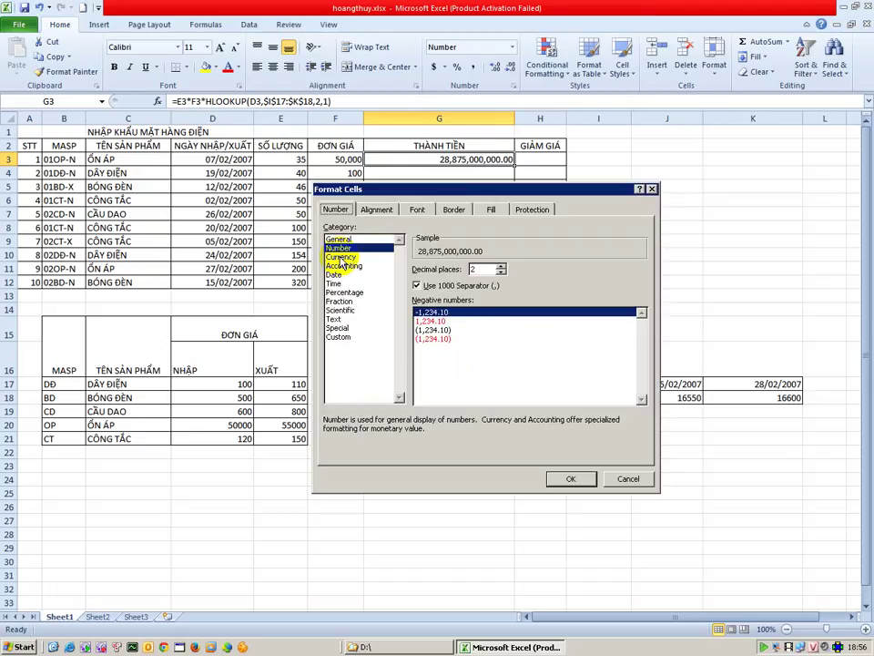
left_click(627, 481)
left_click_drag(524, 119, 421, 119)
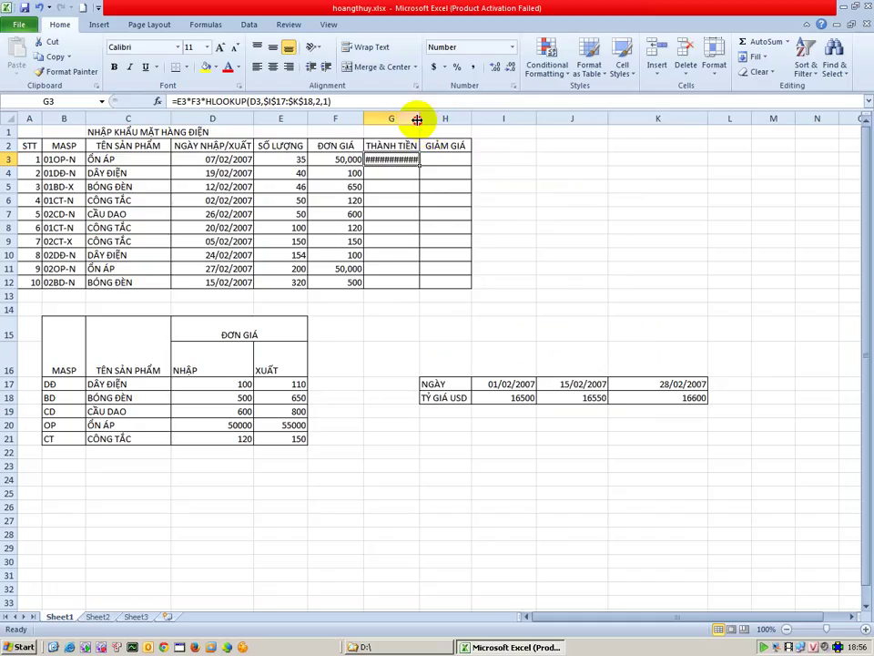
left_click_drag(420, 123, 479, 128)
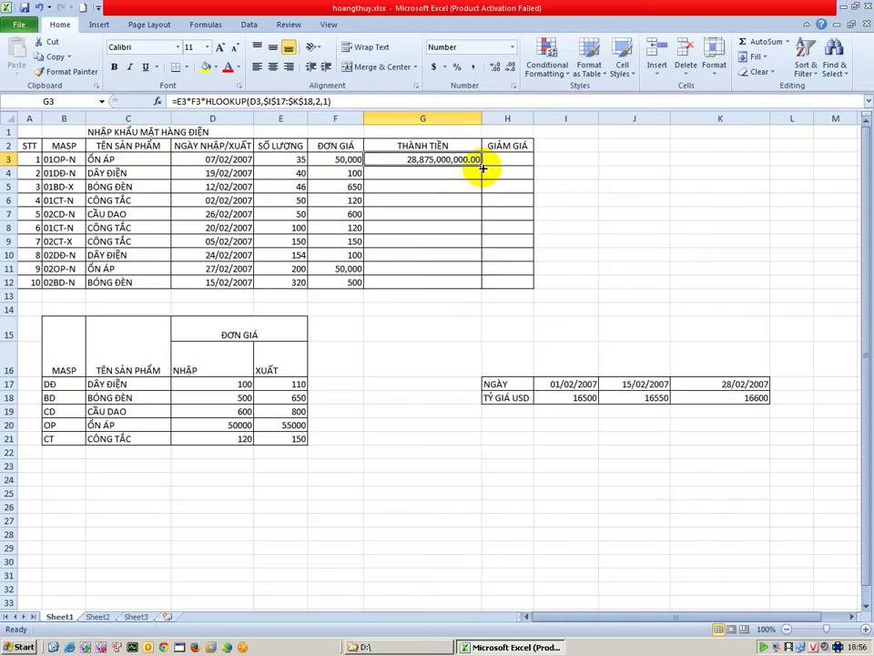
left_click_drag(482, 168, 482, 284)
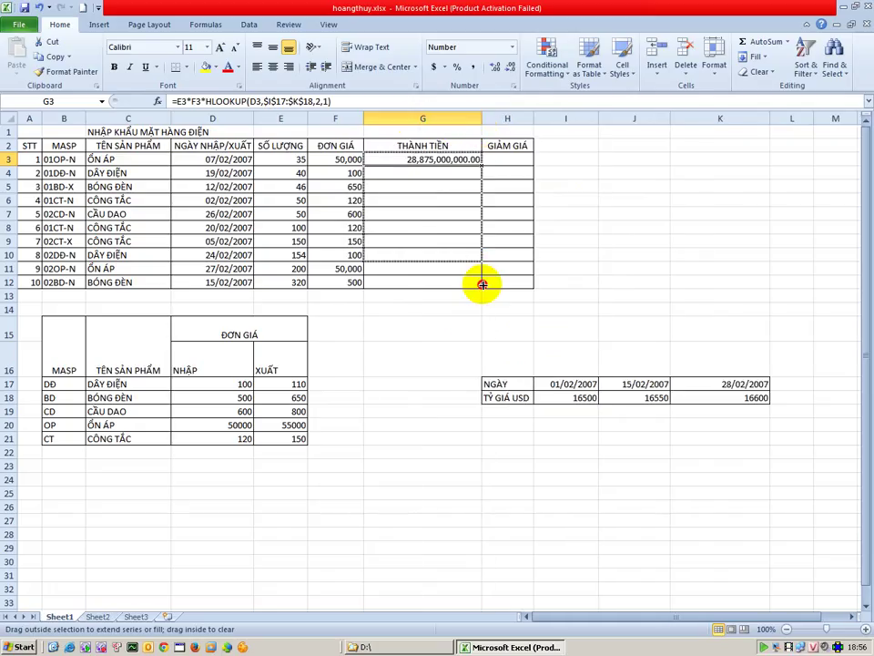
left_click(521, 157)
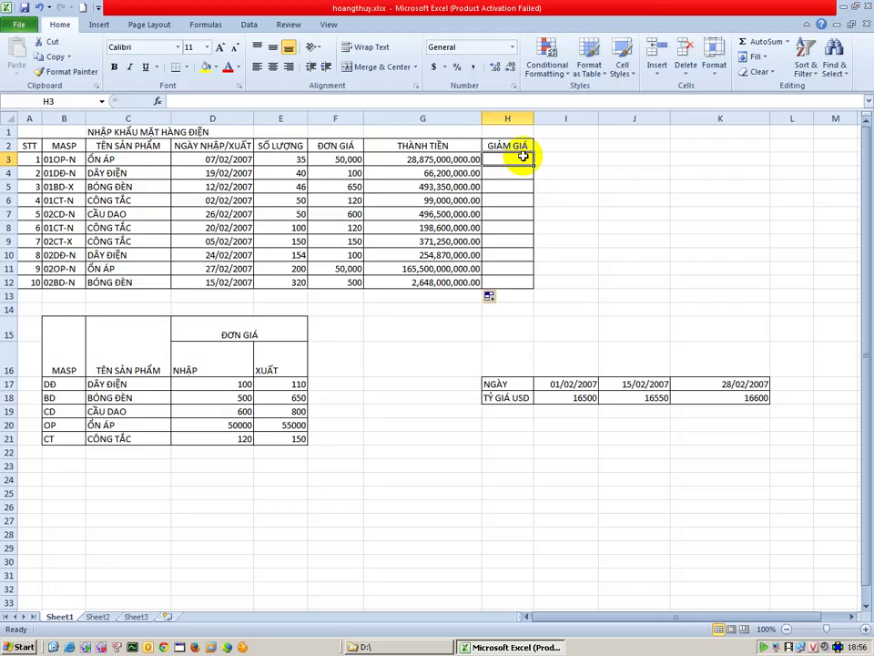
Start an IF function in H3, correcting the mistyped letters.
type("=")
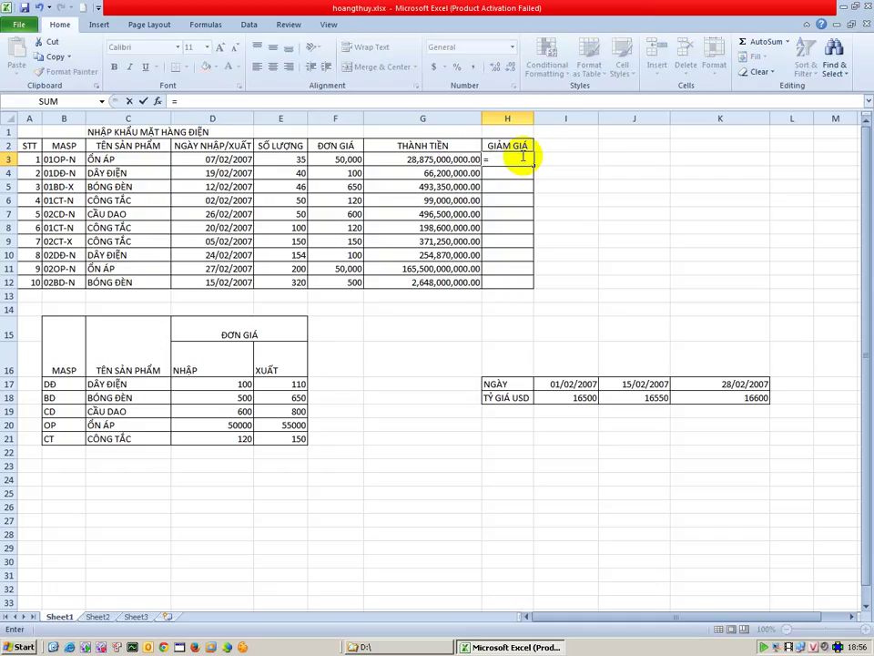
type("i")
key("Escape")
type("f")
key("BackSpace")
type("I")
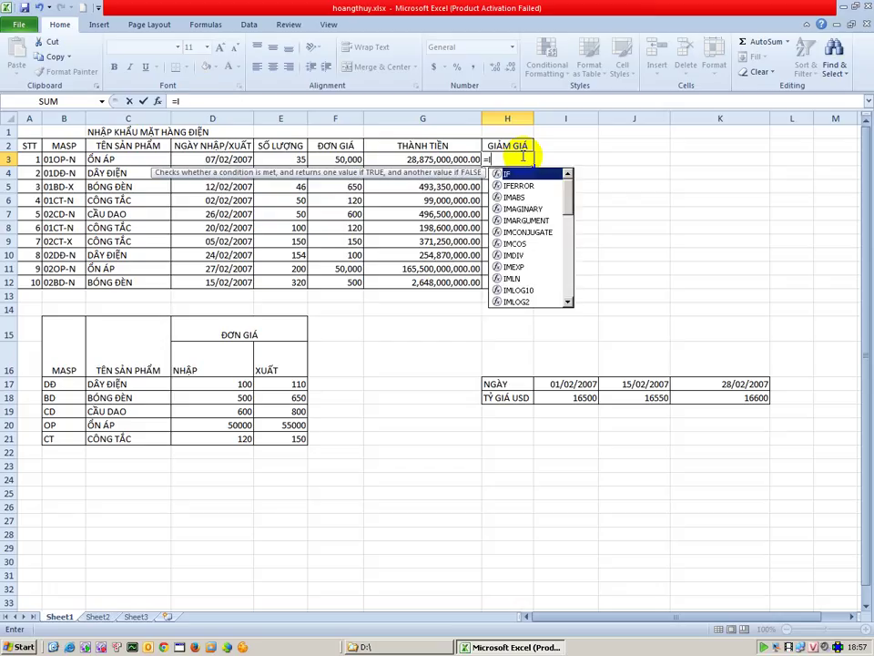
key("BackSpace")
type("IF(")
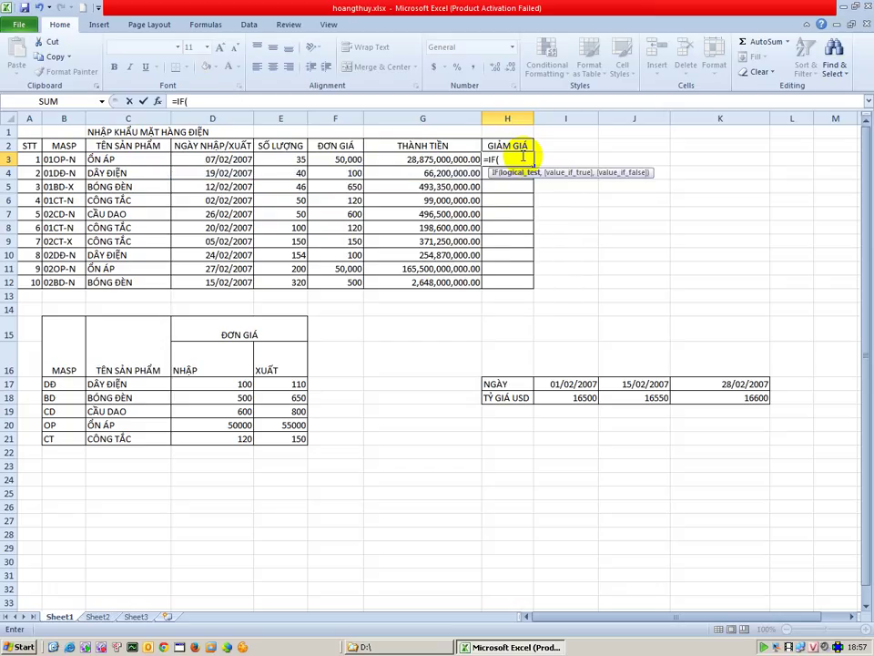
Add the conditions D3>=10/02/2007 and D3<=20/02/2007 to the IF formula.
left_click(209, 161)
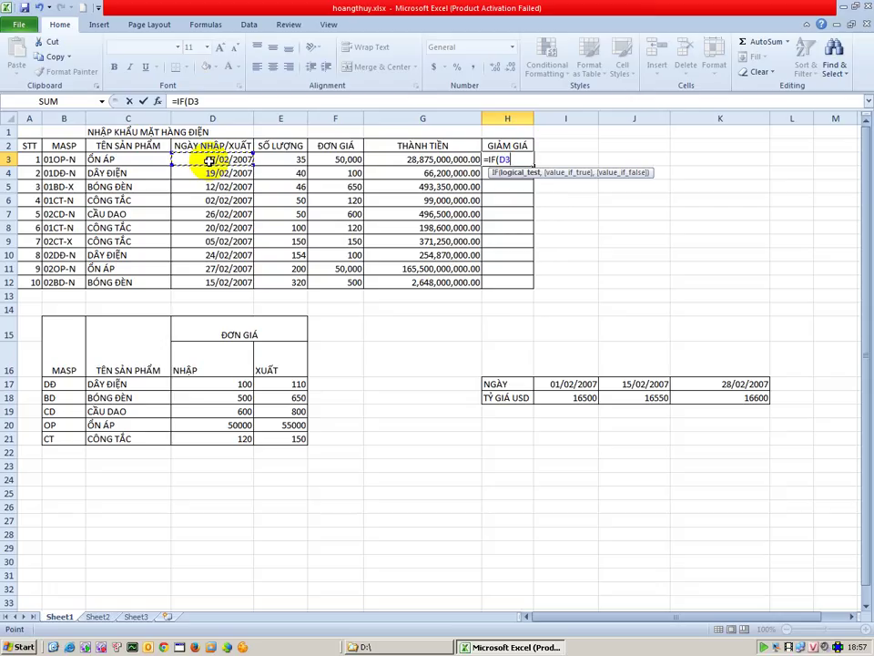
type(">")
type("=1")
type("0")
type("/02")
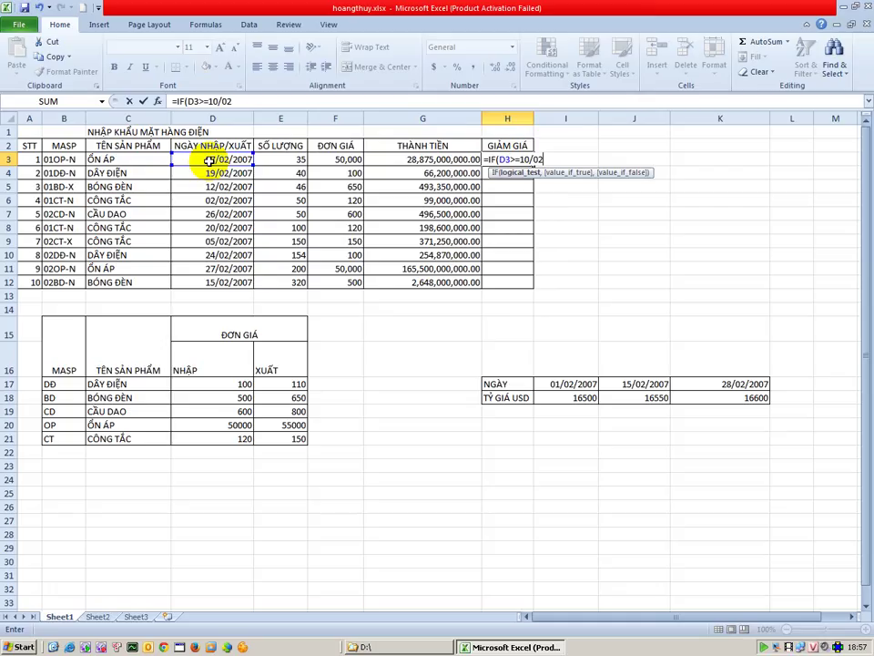
type("/")
type("20")
type("08")
key("BackSpace")
type("7")
type(",")
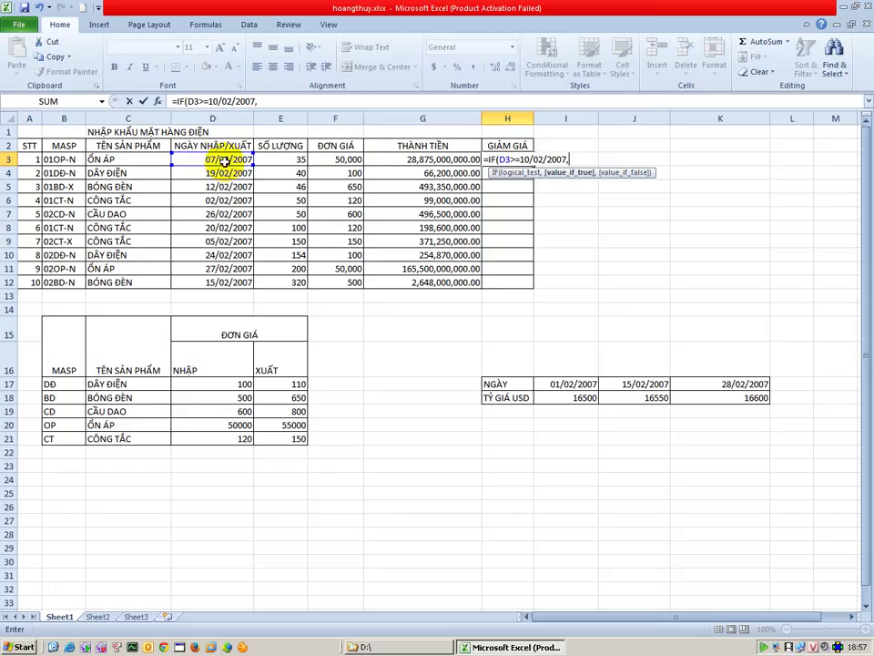
left_click(225, 160)
type("<=")
type("20/")
type("02/20")
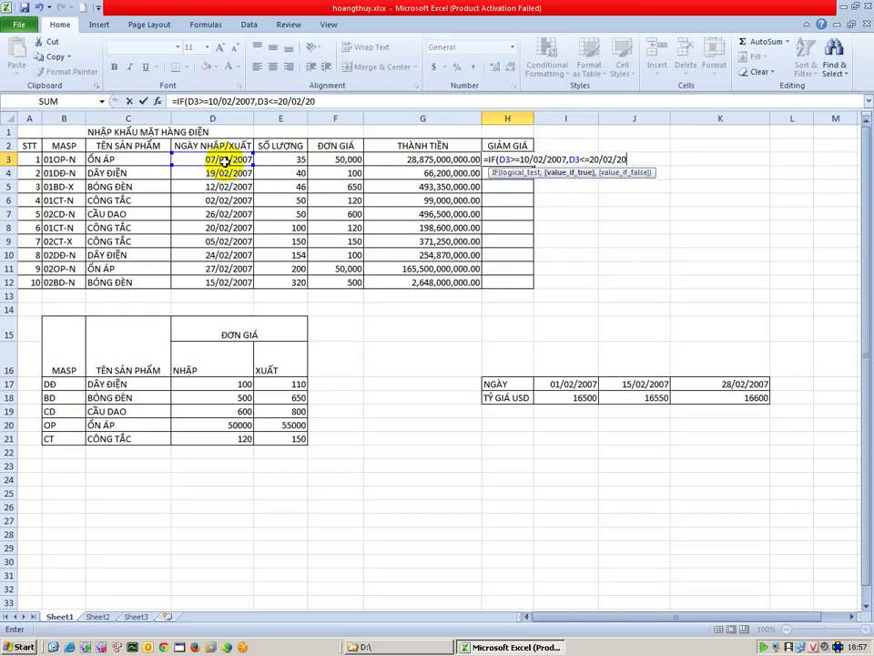
type("07")
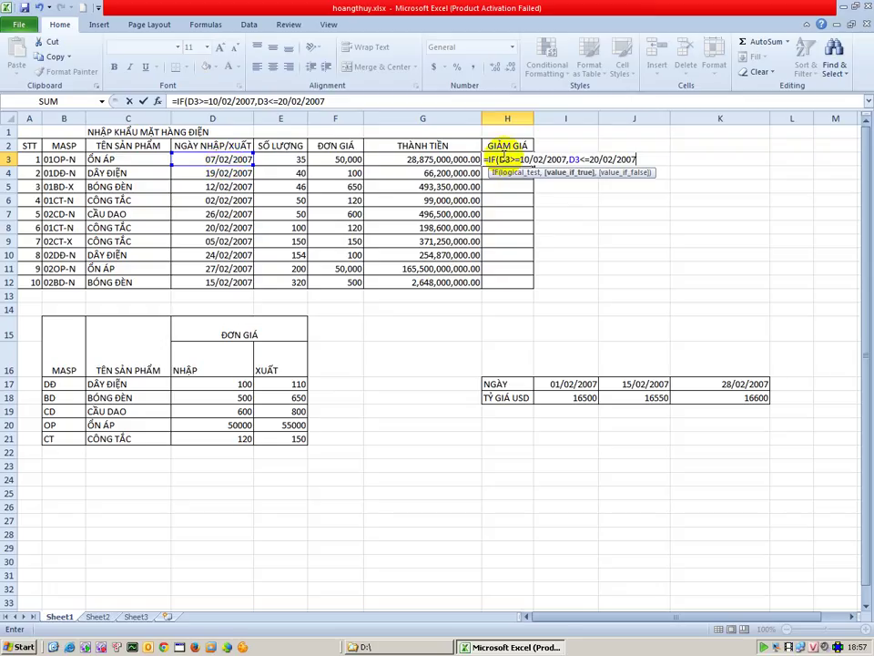
Wrap the two date tests in AND( ) and add 5%*G3 as the result, 0 otherwise.
left_click(500, 159)
type("AN")
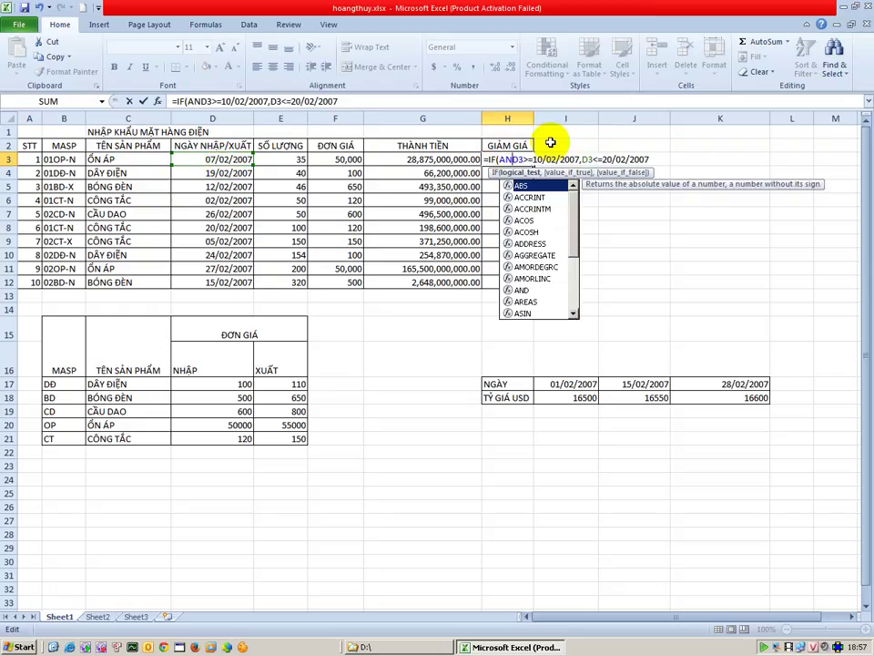
type("D(")
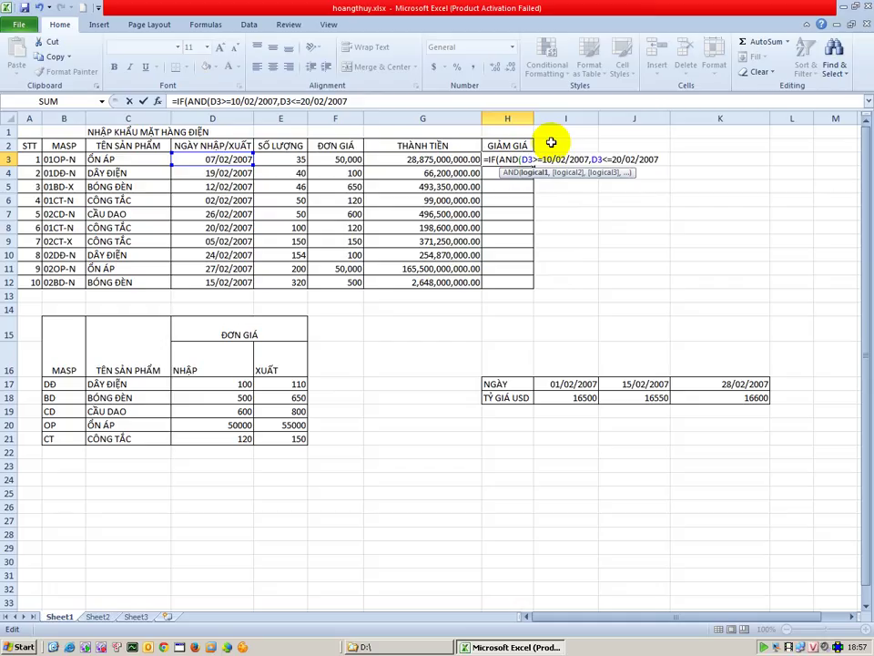
left_click(662, 158)
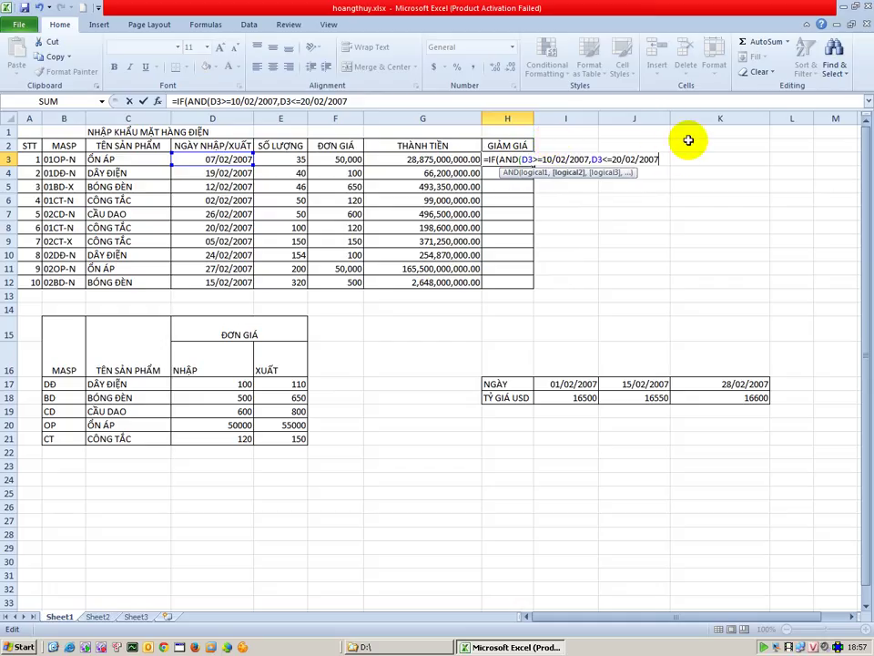
type(")")
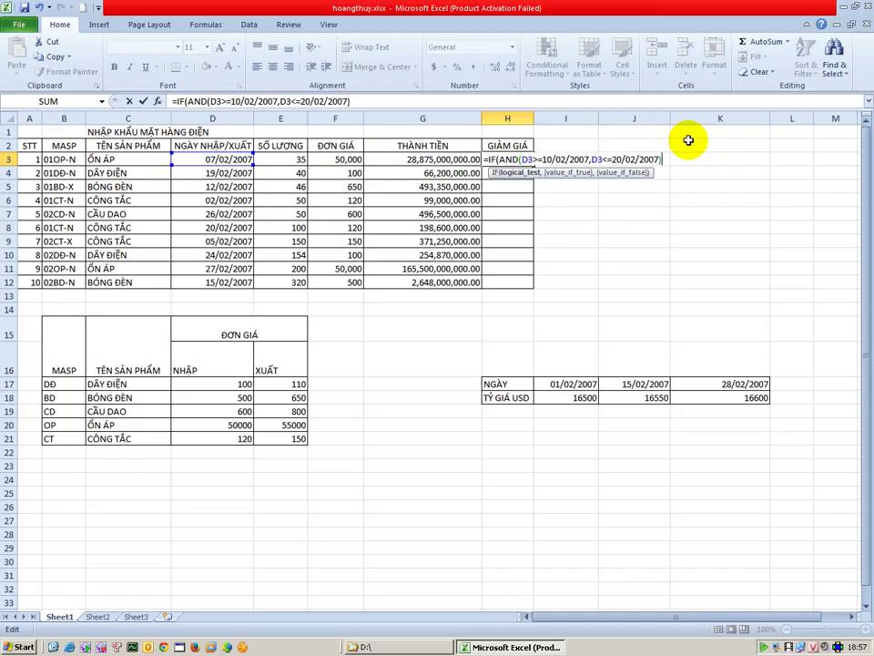
type(",")
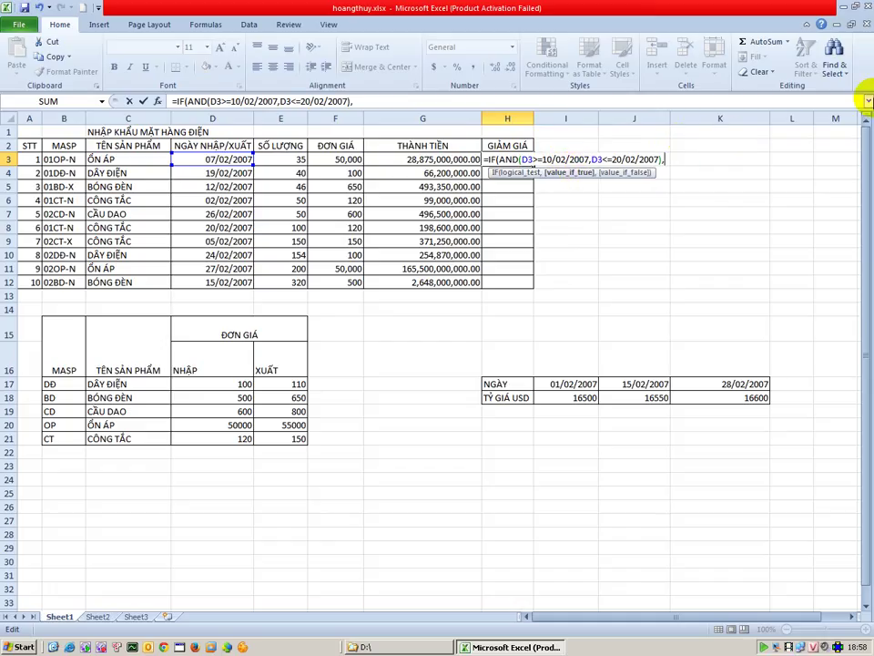
type("5%*")
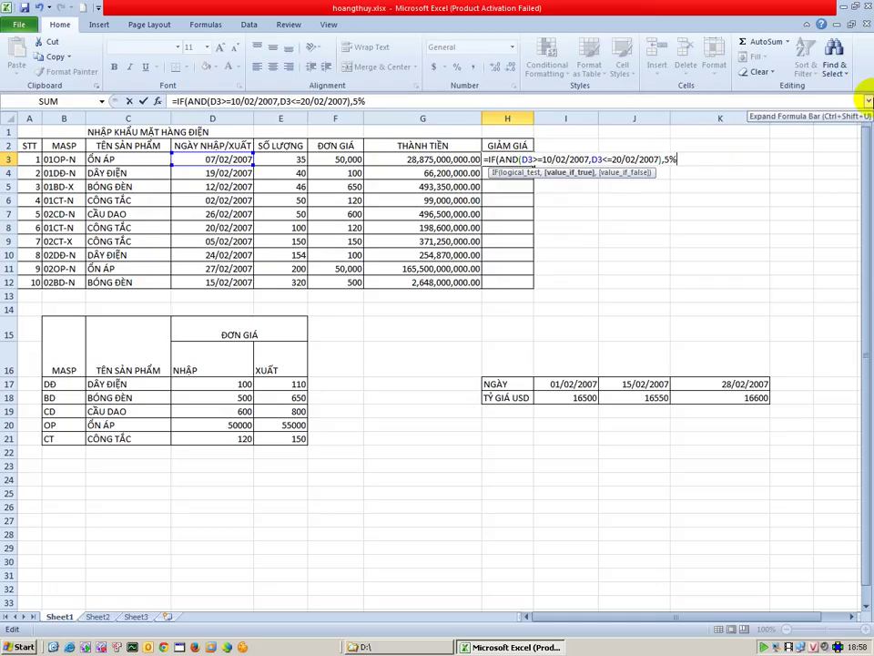
left_click(452, 160)
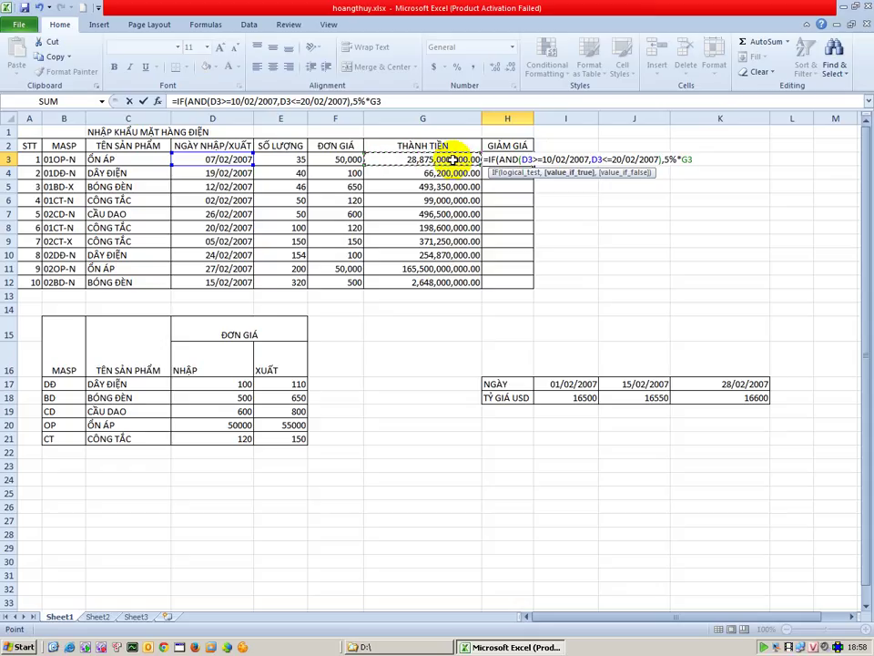
type(",0")
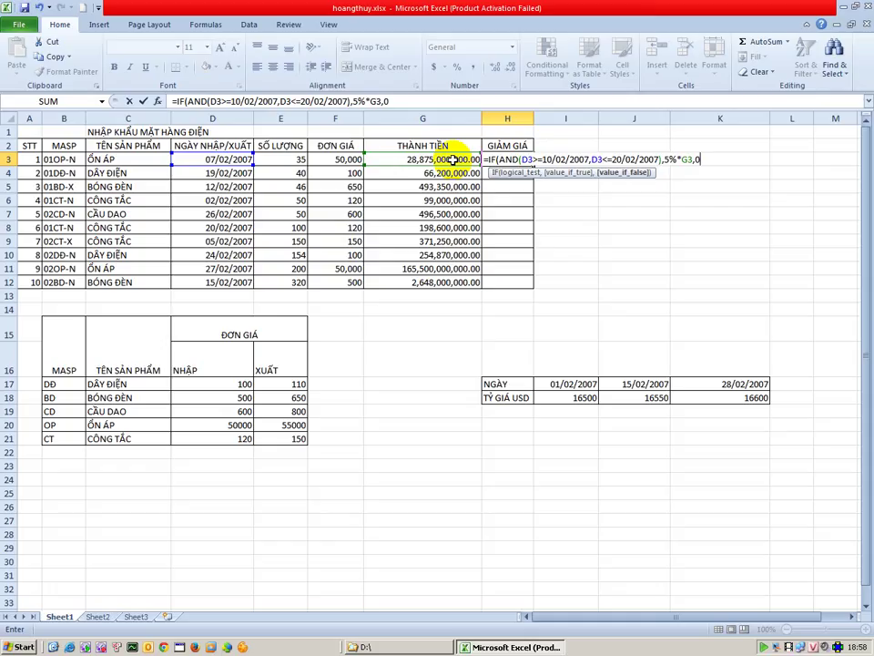
type(")")
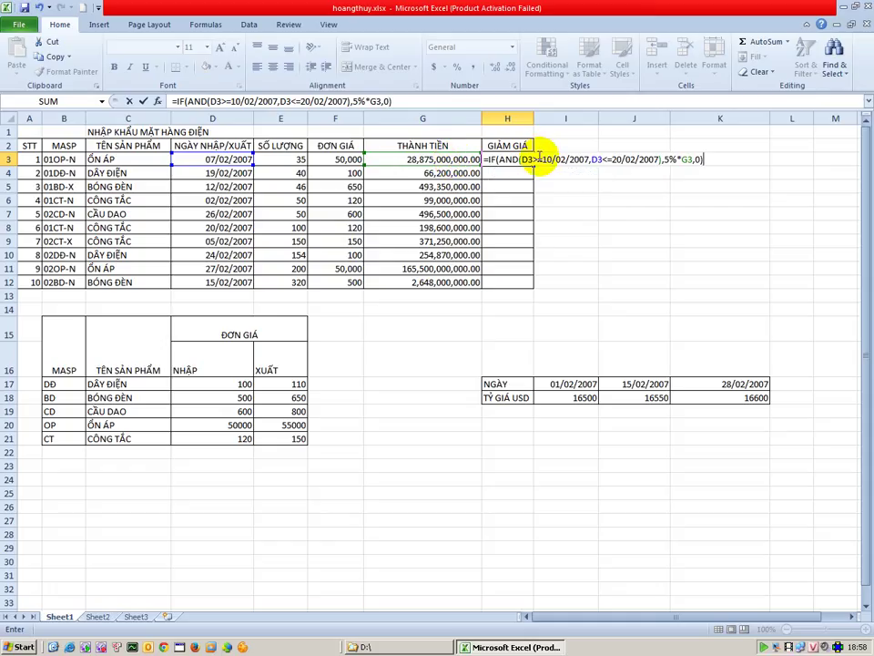
Replace the start date in the formula with DATE(2007,2,10).
left_click_drag(543, 159, 585, 156)
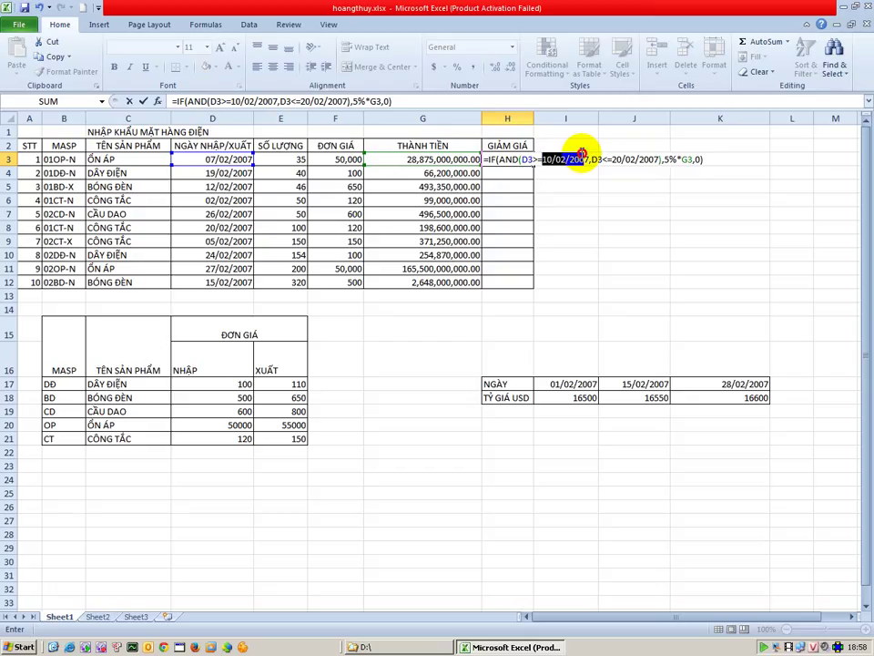
left_click_drag(581, 153, 575, 160)
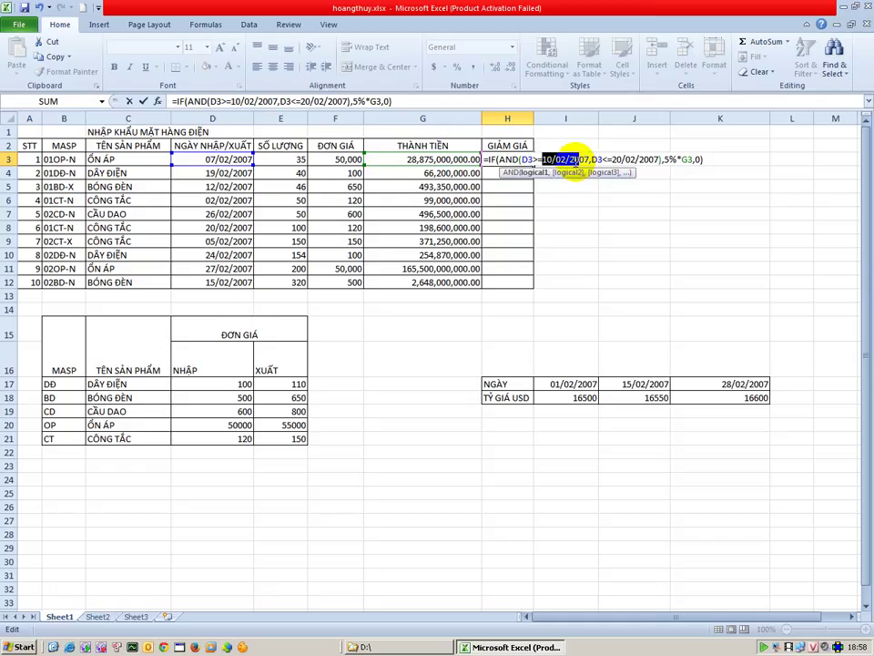
left_click_drag(576, 159, 580, 160)
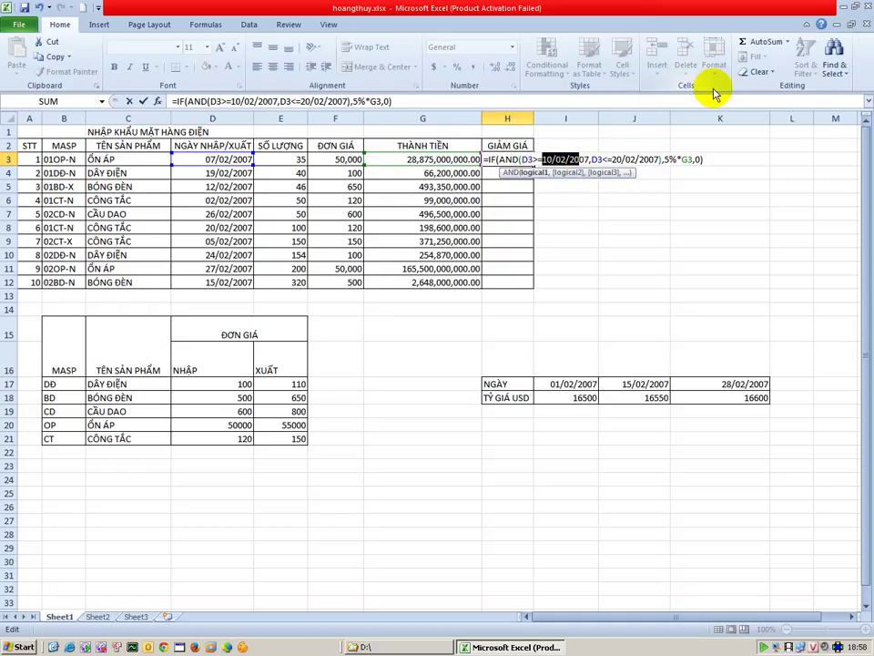
type("DA")
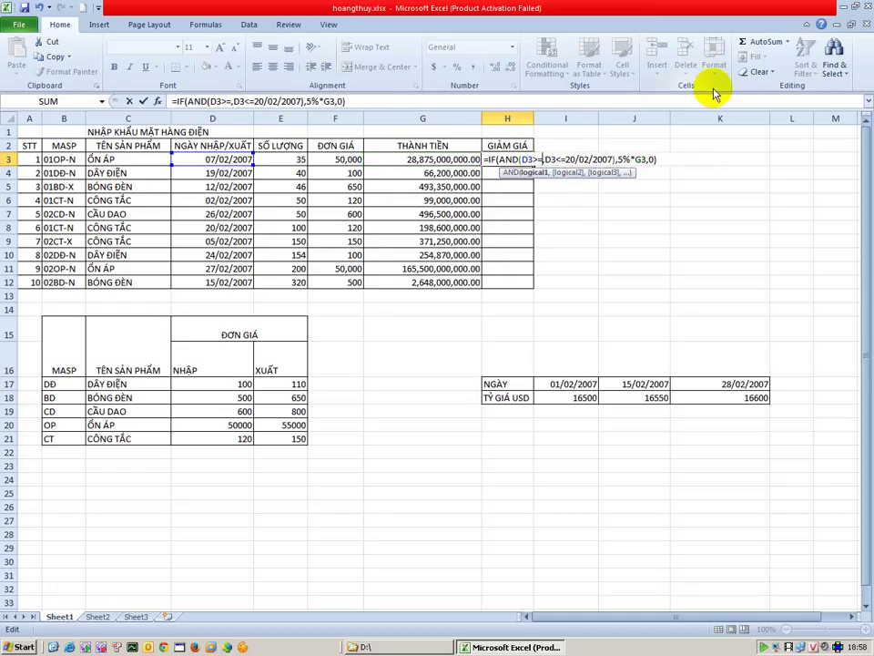
type("T")
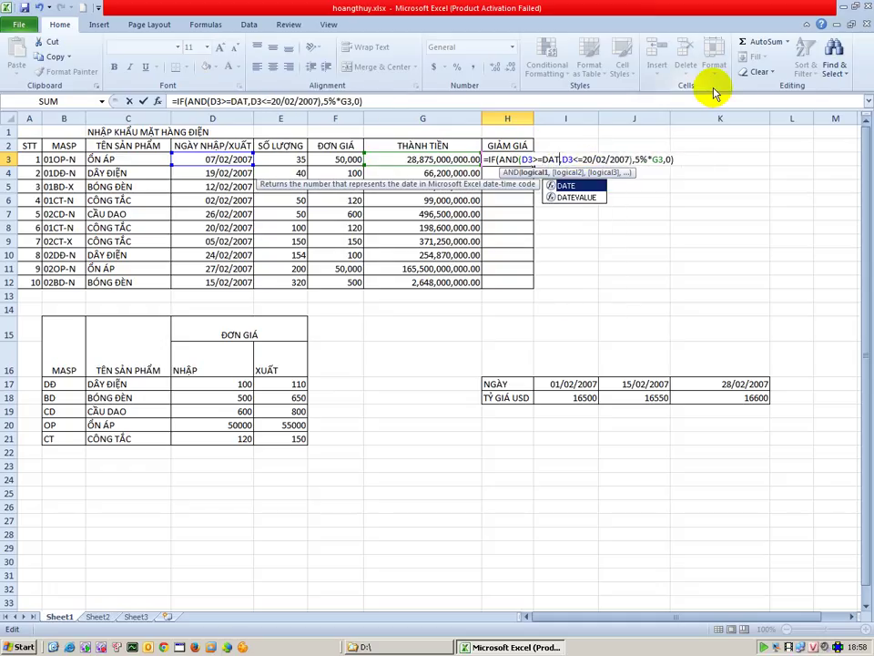
type("E(")
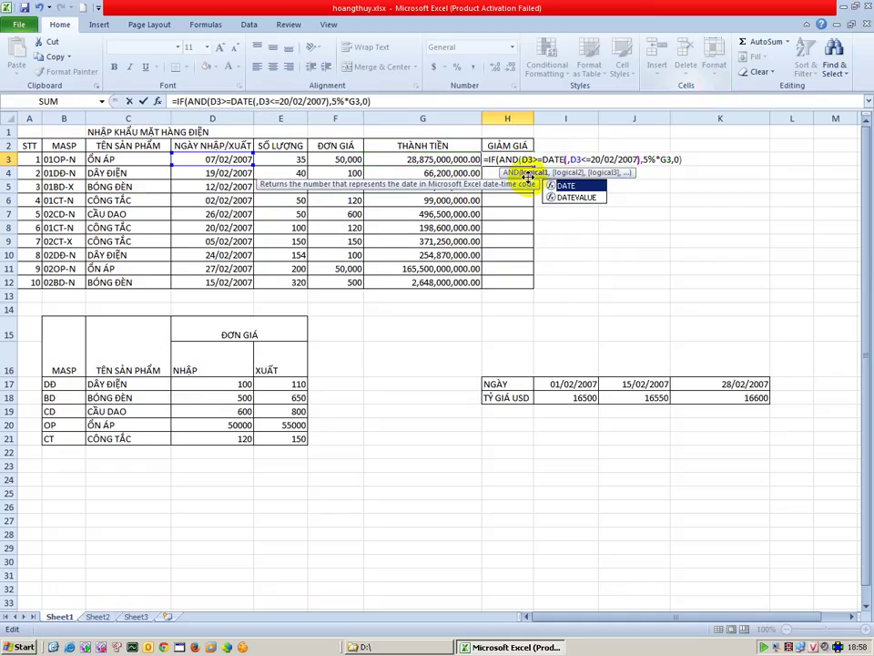
double_click(566, 185)
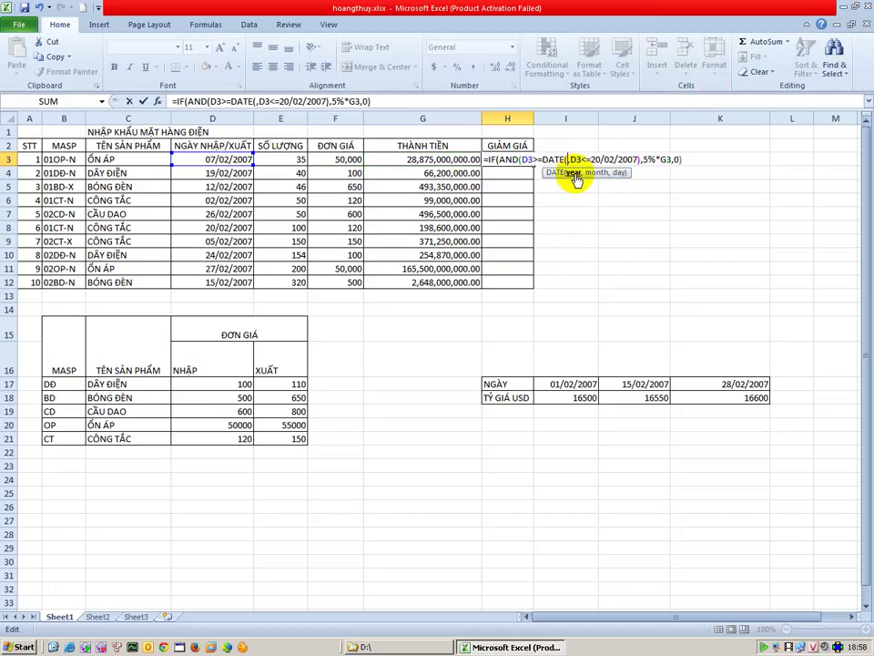
type("200")
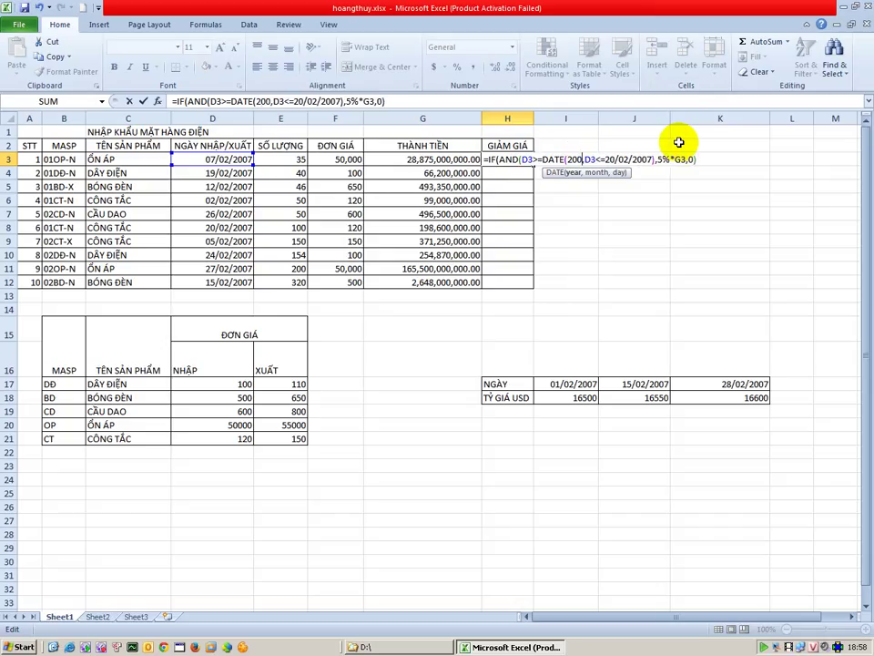
type("7")
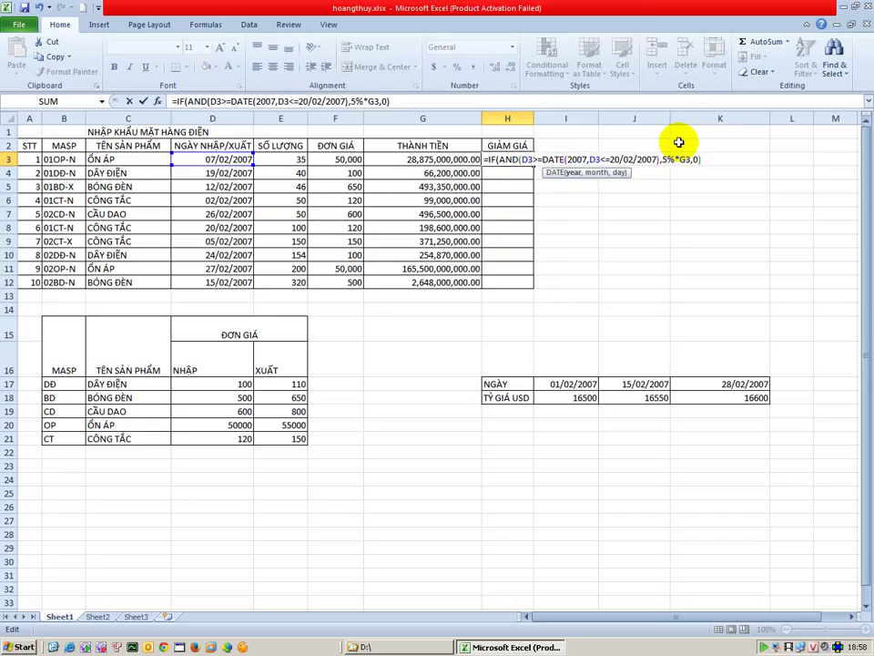
type(",")
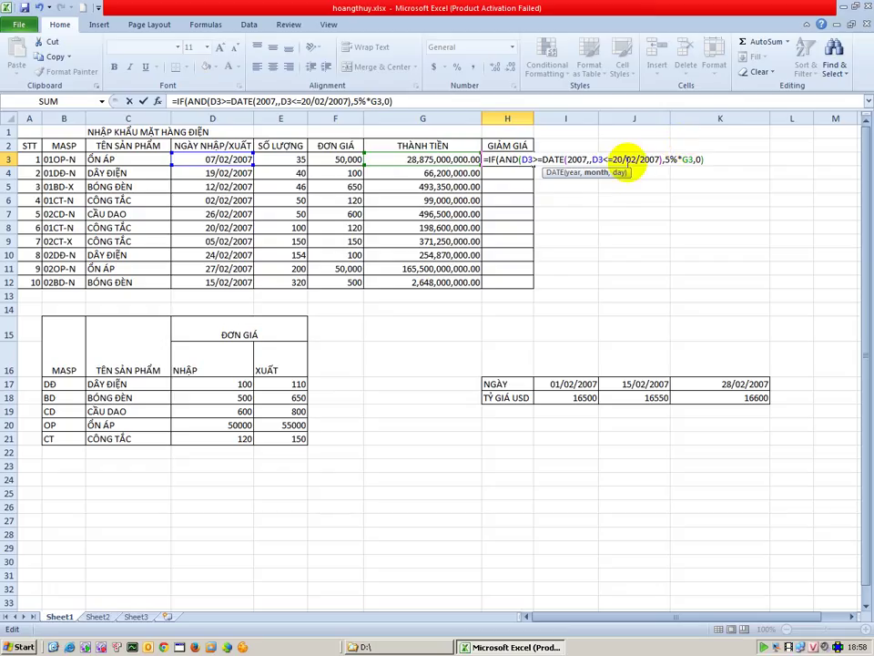
type("2")
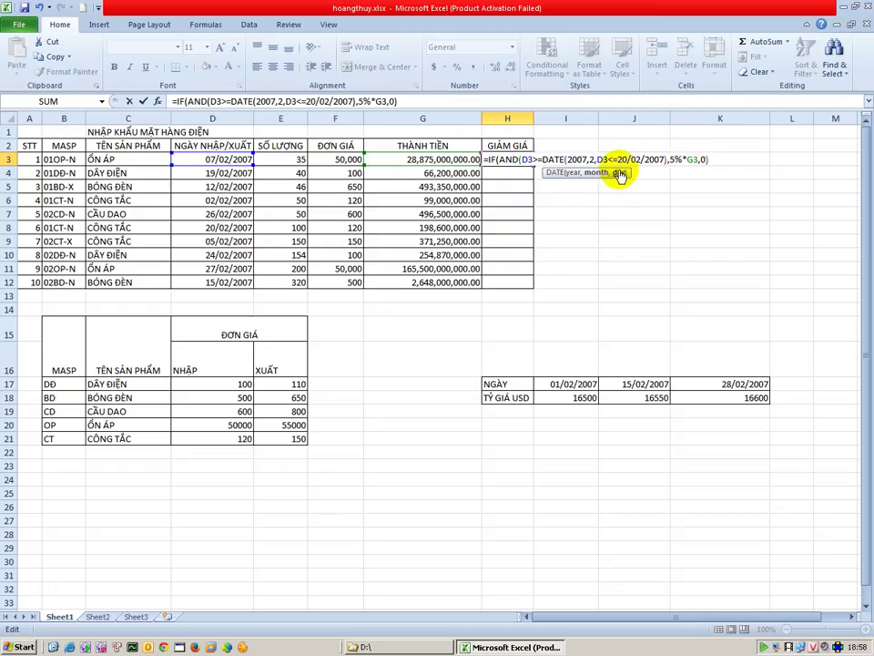
type(",1")
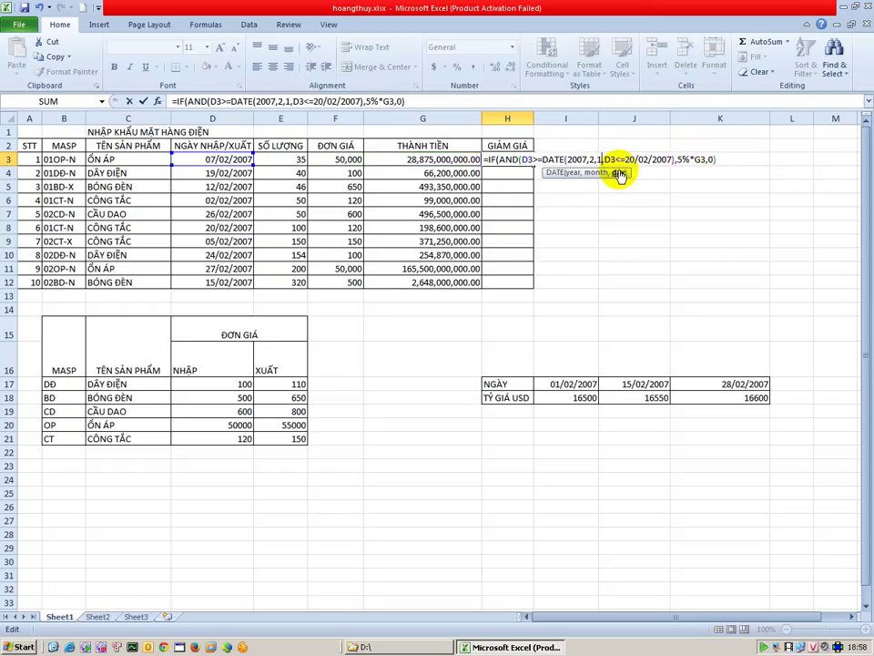
type("0)")
Replace 20/02/2007 with a copy of the DATE expression, changing its day to 20.
left_click(628, 161)
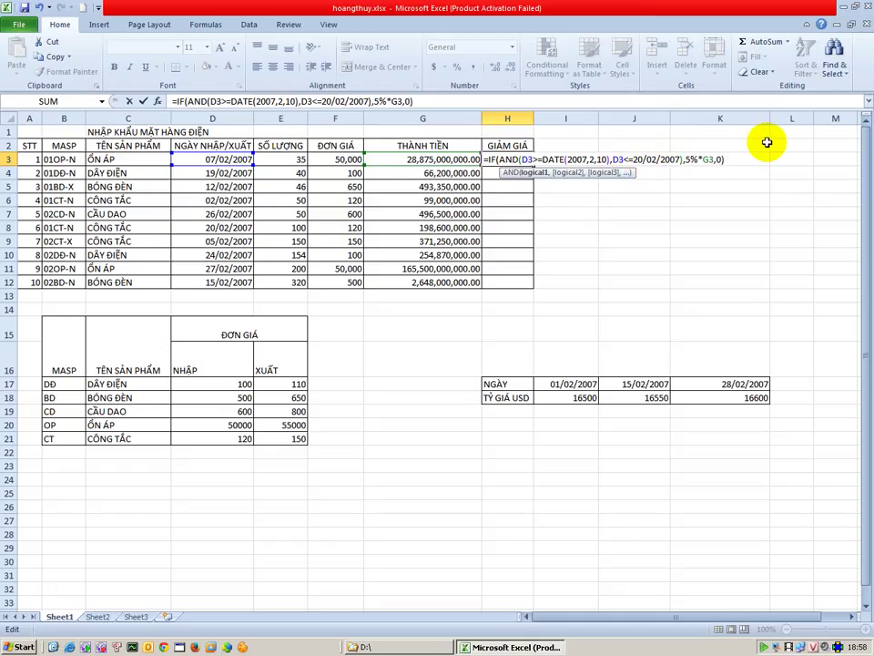
left_click(608, 159)
left_click_drag(608, 160, 543, 156)
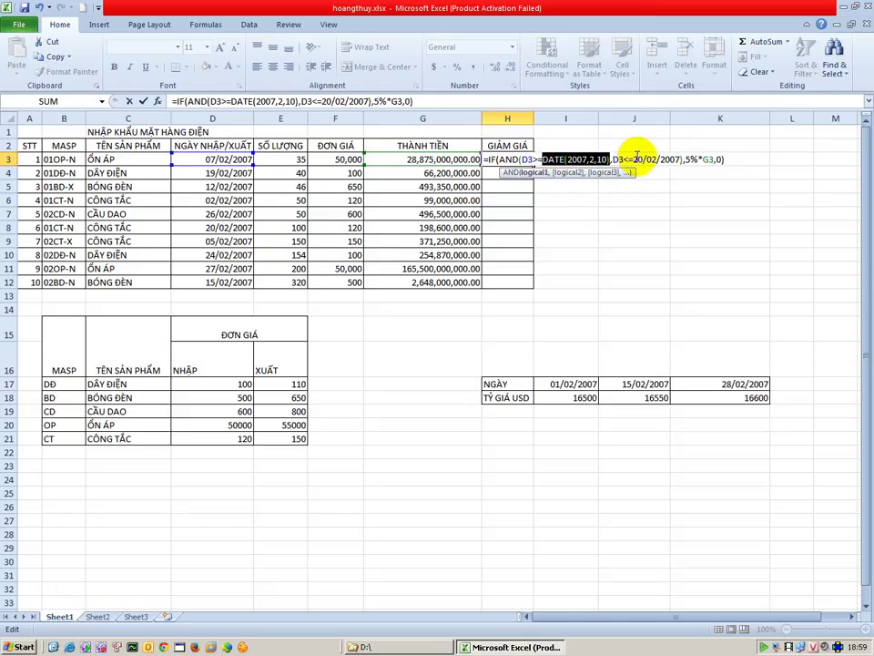
left_click_drag(677, 160, 631, 159)
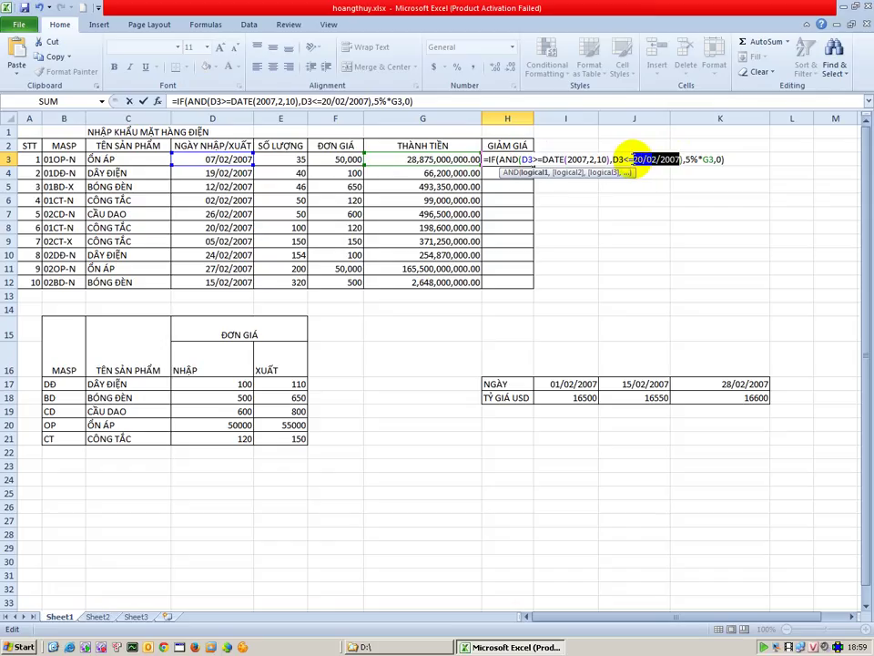
key("ctrl+v")
left_click(694, 159)
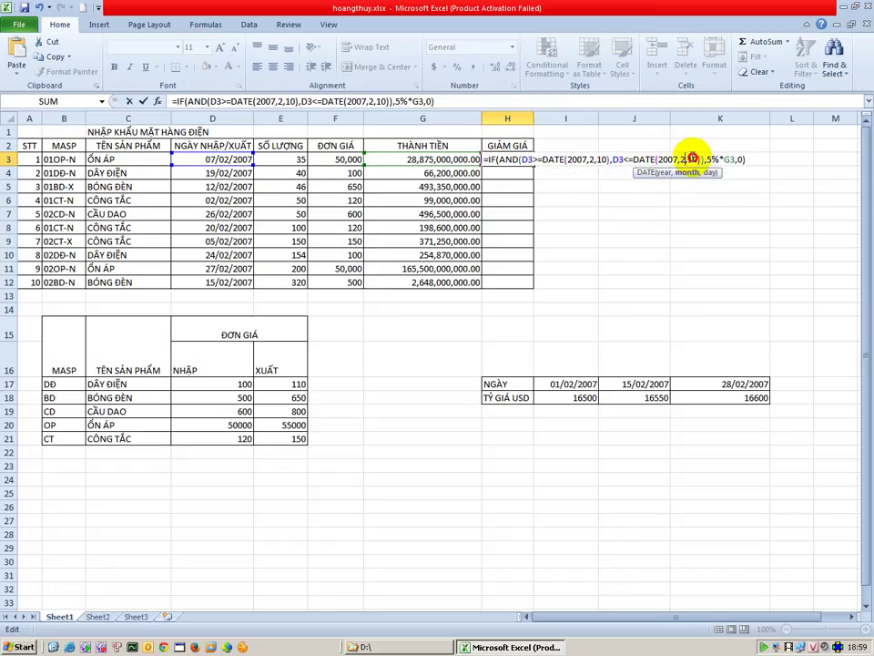
key("BackSpace")
type("2")
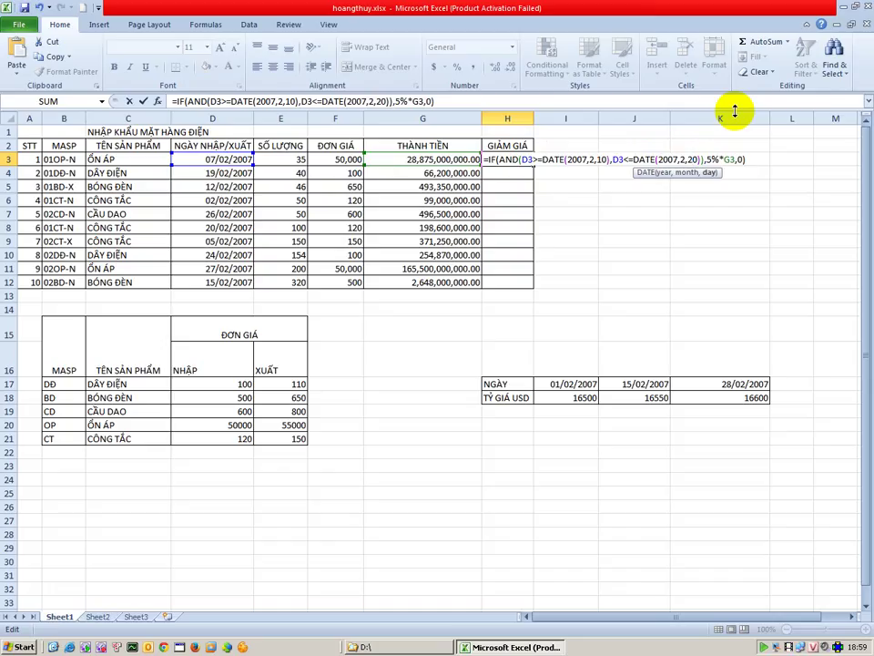
Balance the parentheses and commit =IF(AND(D3>=DATE(2007,2,10),D3<=DATE(2007,2,20)),5%*G3,0) in H3.
left_click(700, 160)
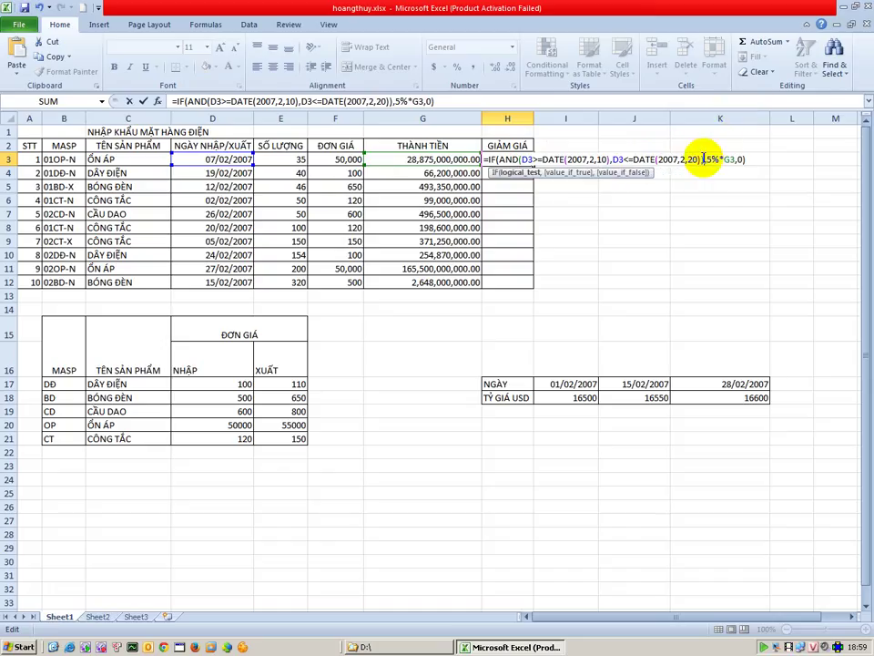
left_click_drag(701, 160, 526, 155)
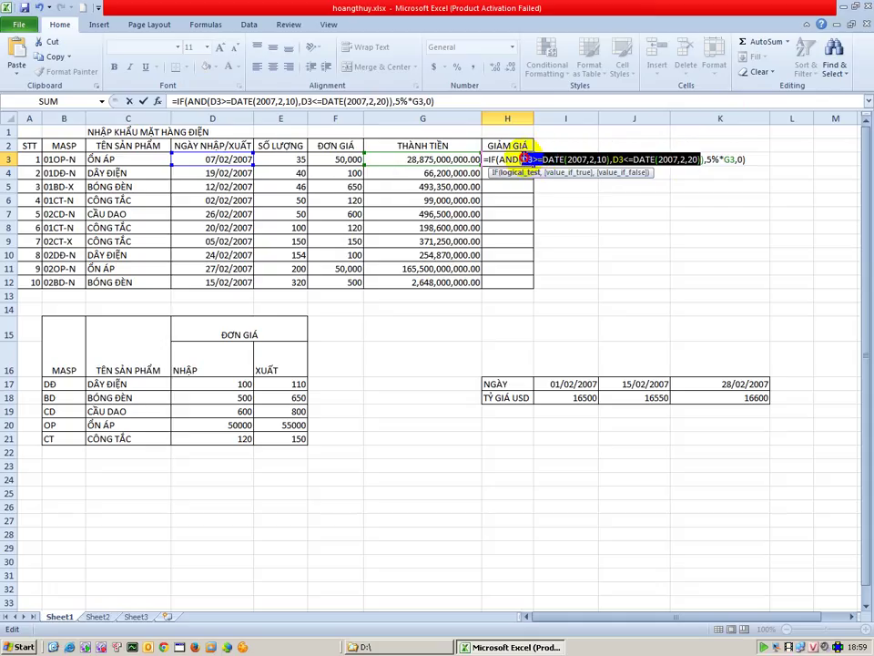
left_click_drag(654, 160, 673, 162)
left_click(702, 159)
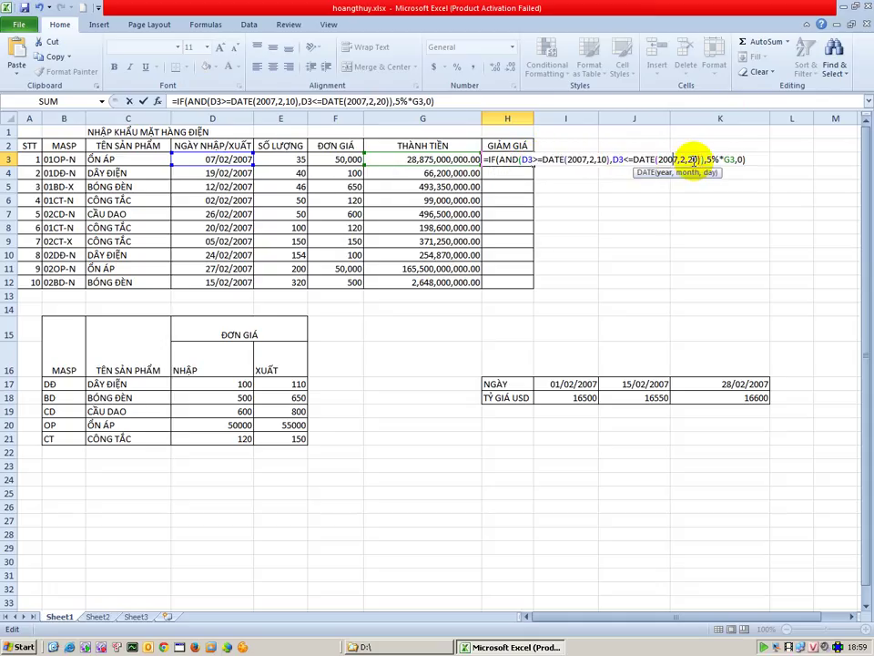
type(")")
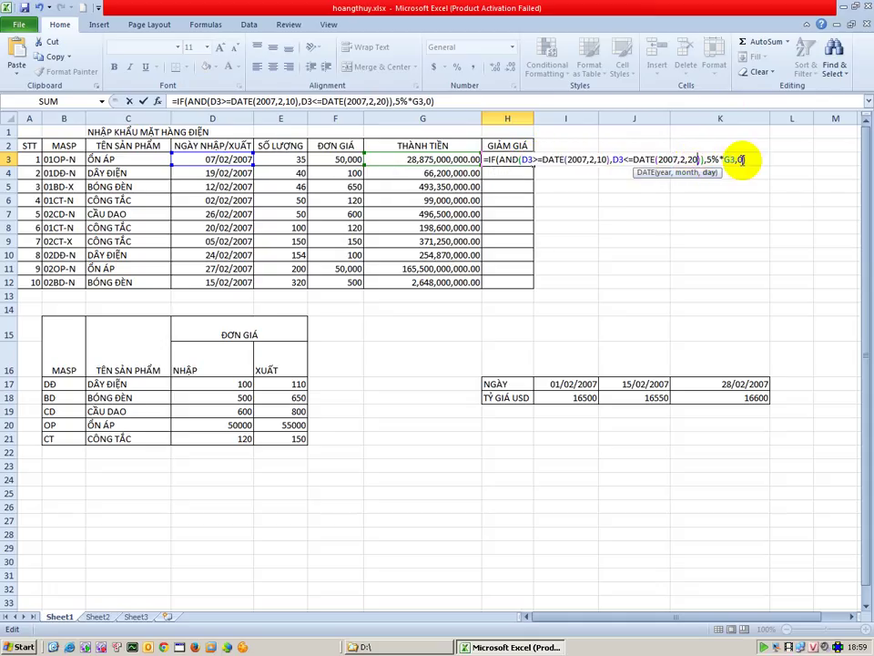
key("End")
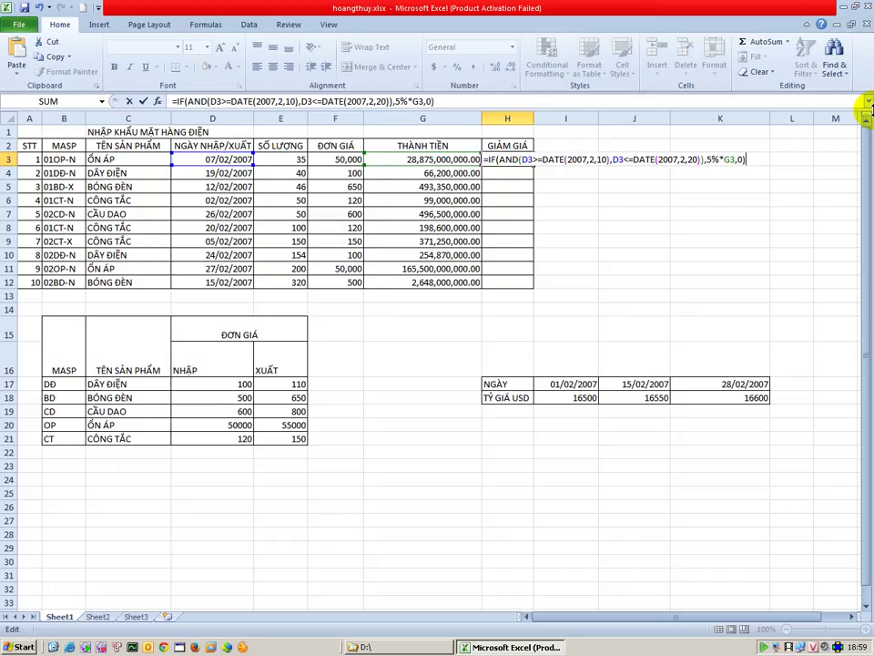
left_click(704, 160)
left_click(700, 159)
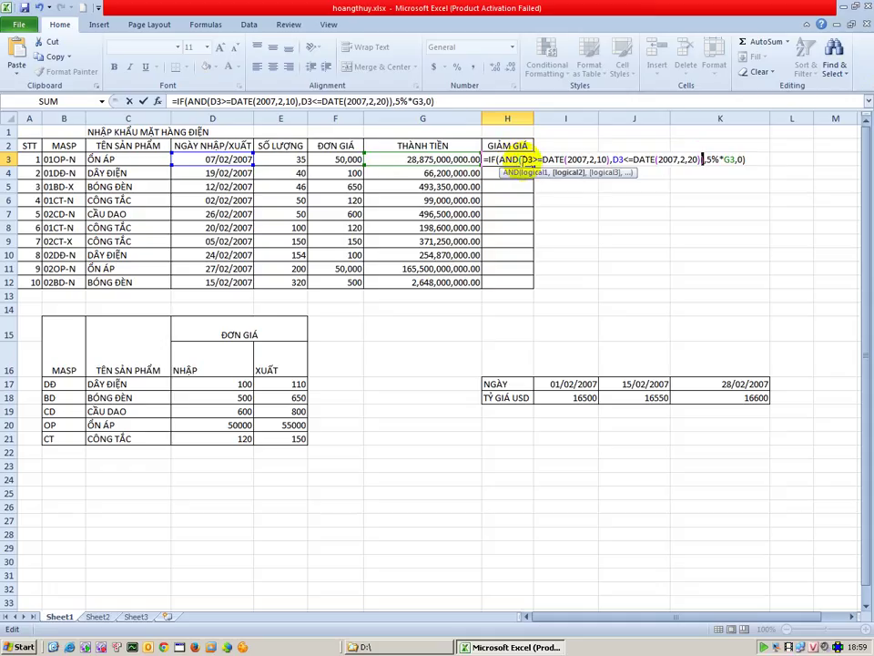
type(")")
left_click(743, 159)
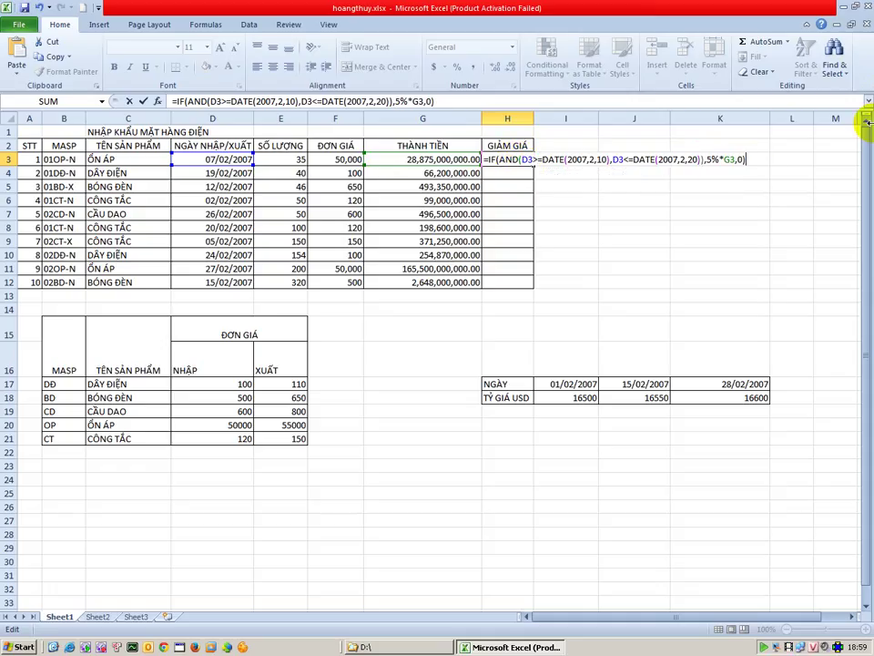
key("Return")
key("Up")
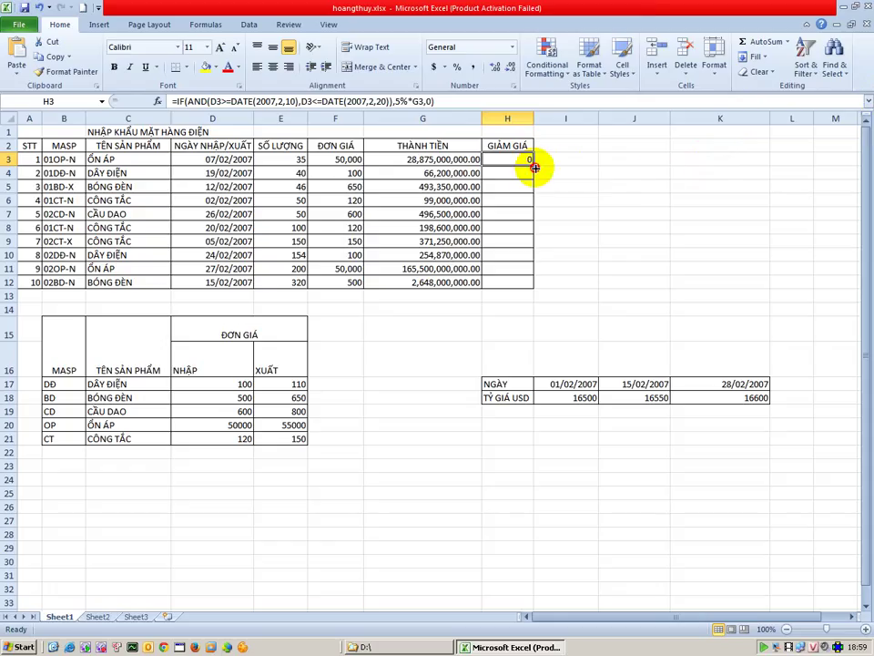
Copy H3's discount formula down to H11 and check the copied formulas in H6 and H4.
left_click_drag(535, 168, 518, 273)
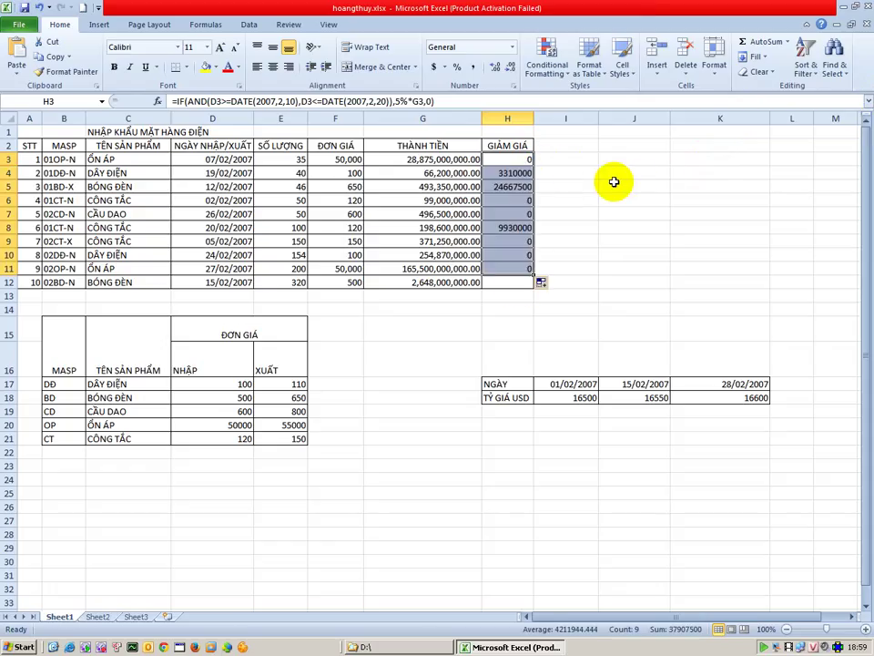
left_click(519, 198)
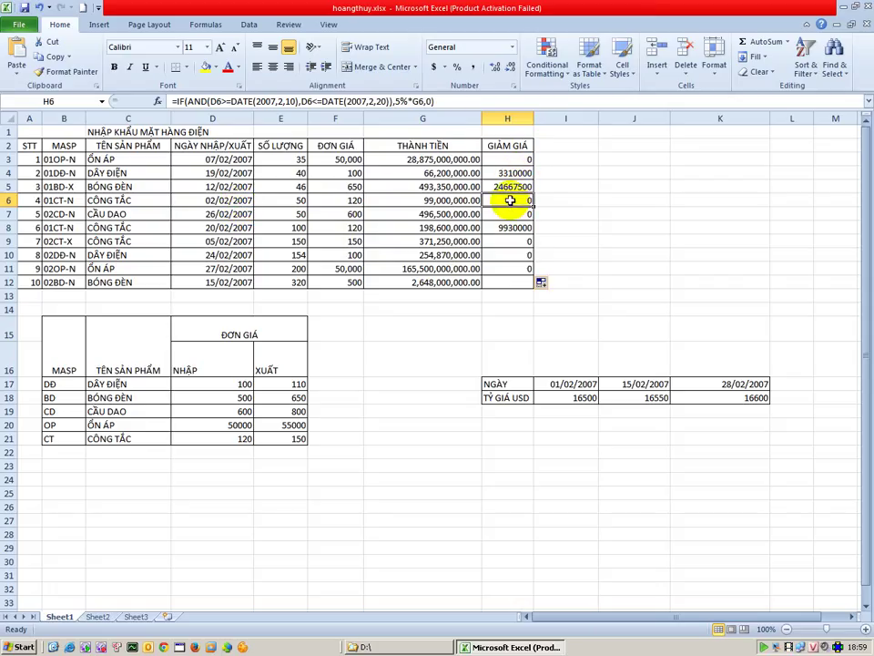
left_click(507, 173)
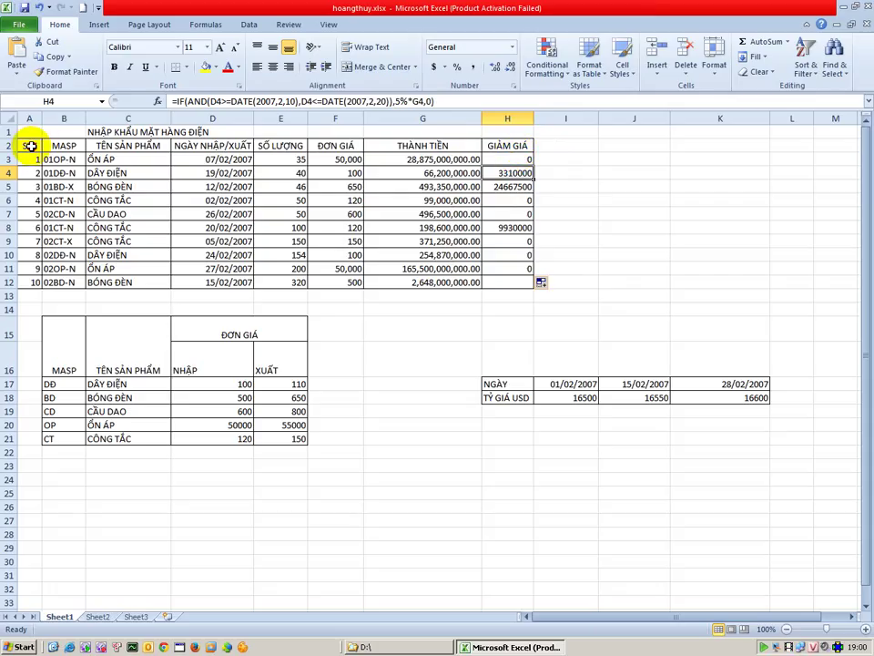
mouse_move(25, 145)
left_mouse_down()
mouse_move(500, 264)
mouse_move(506, 280)
left_mouse_up()
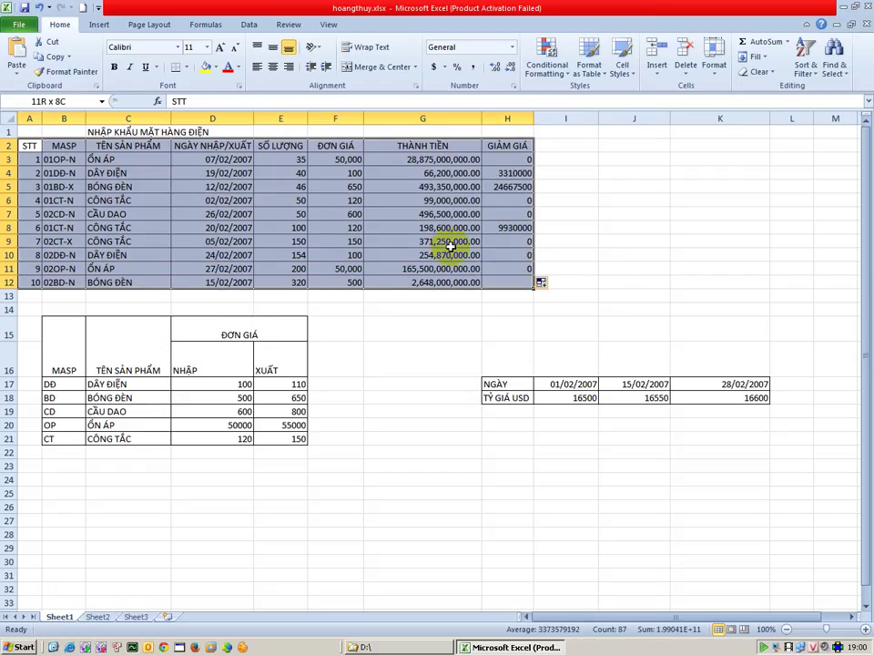
left_click(249, 27)
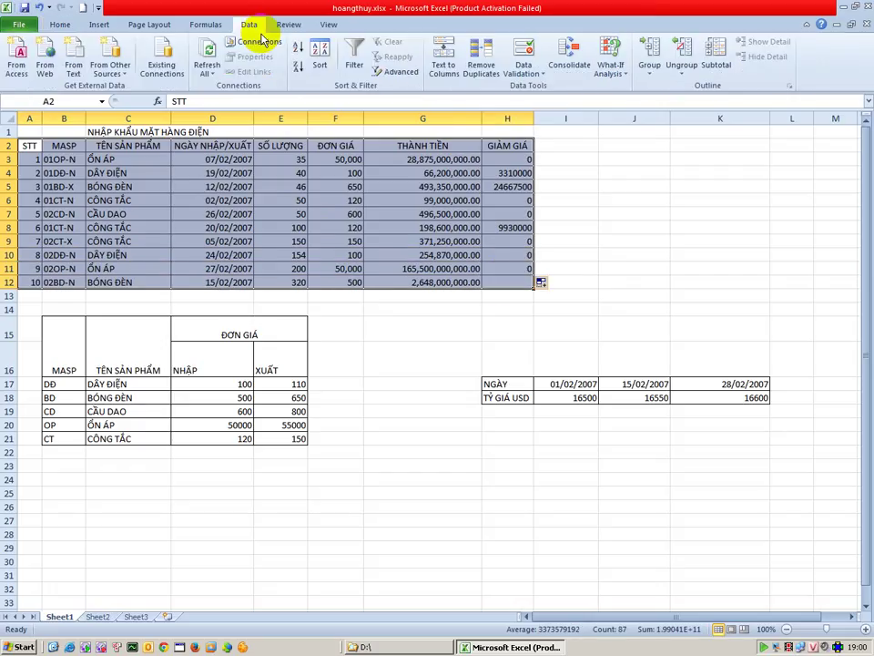
left_click(318, 64)
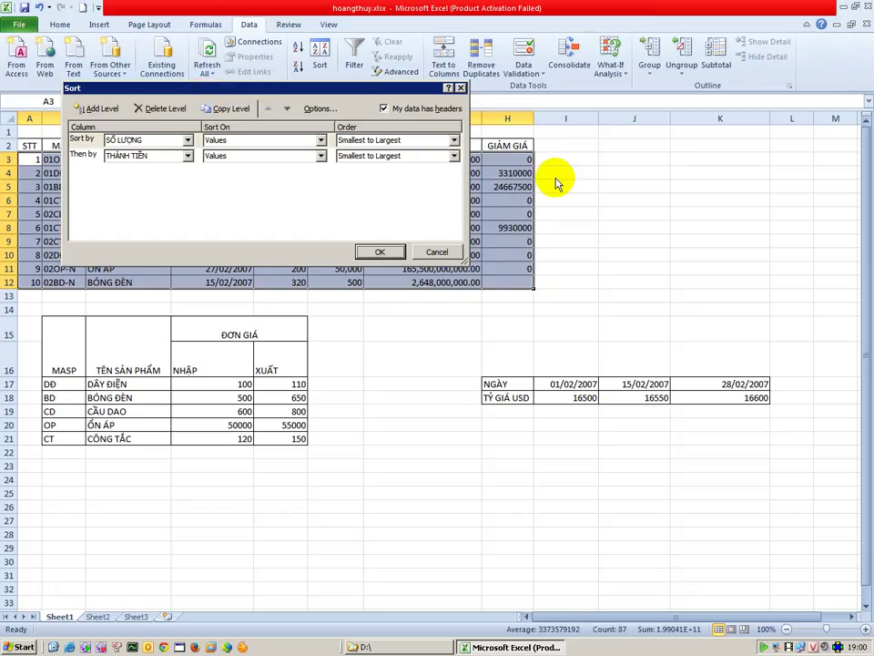
left_click_drag(209, 88, 577, 137)
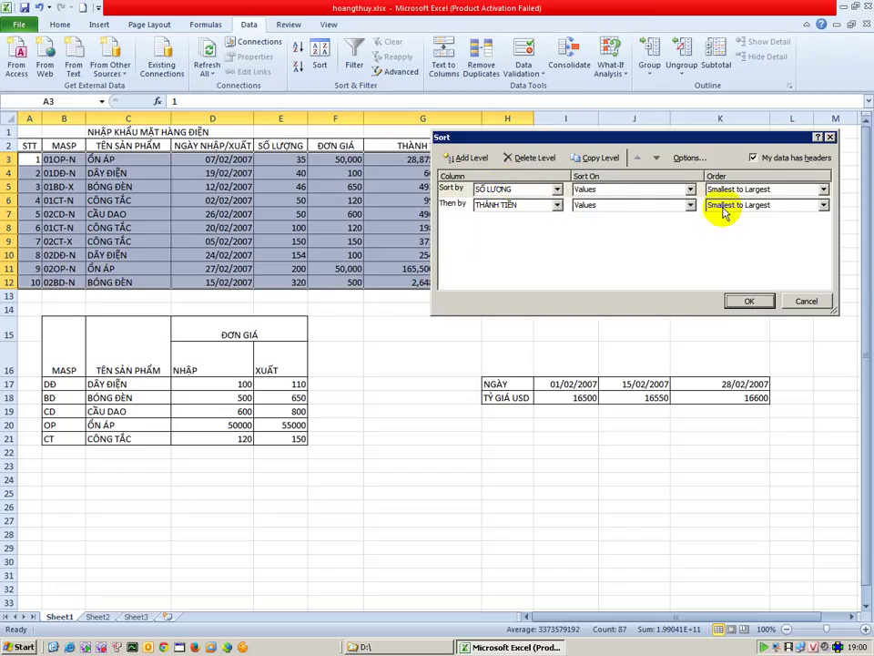
left_click(749, 300)
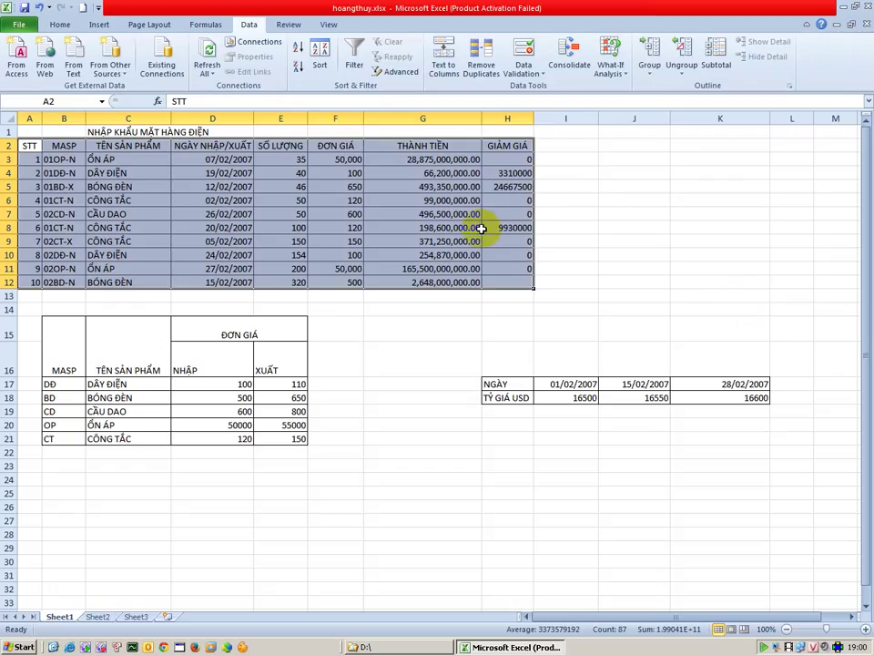
left_click(319, 69)
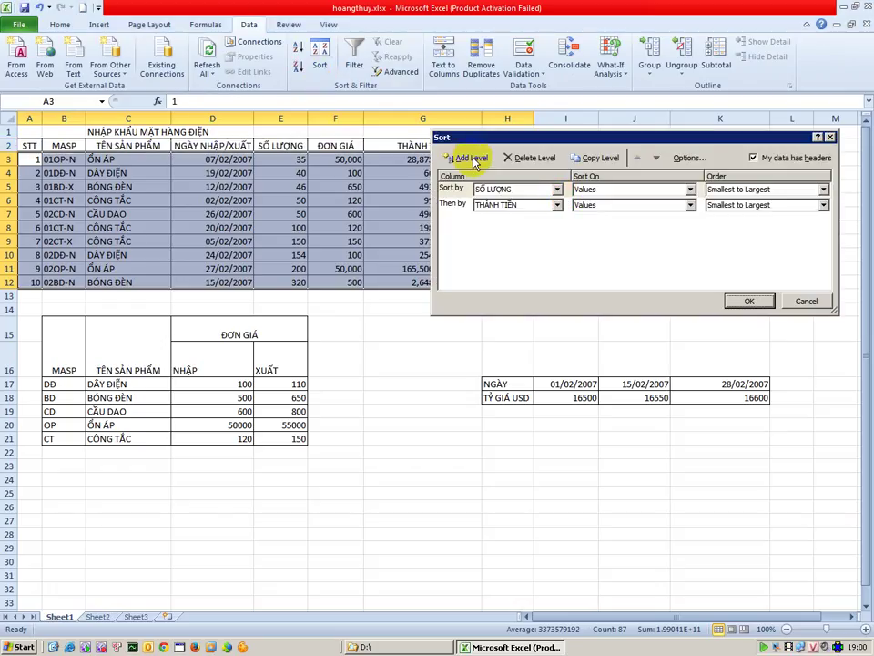
left_click(748, 301)
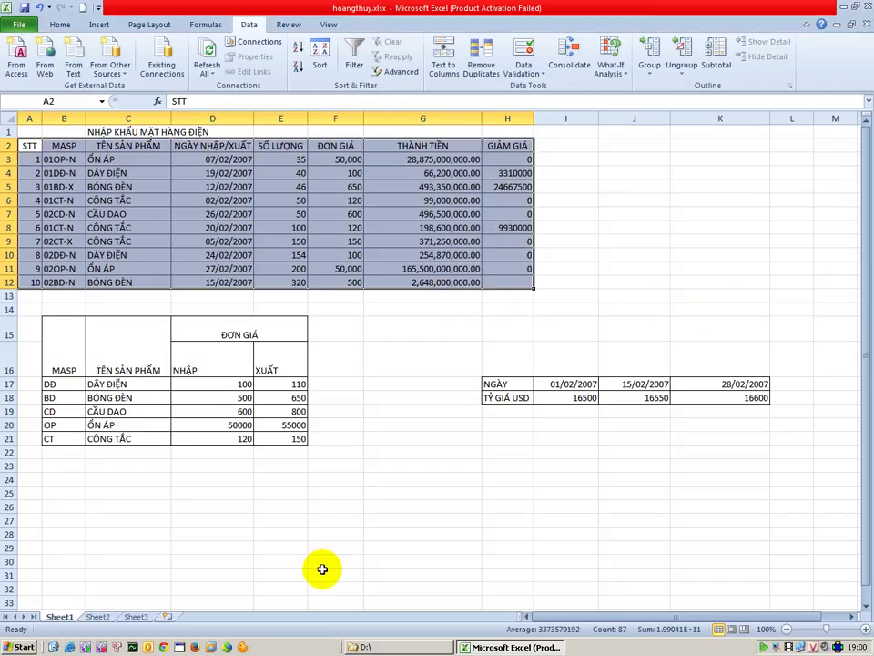
left_click(303, 538)
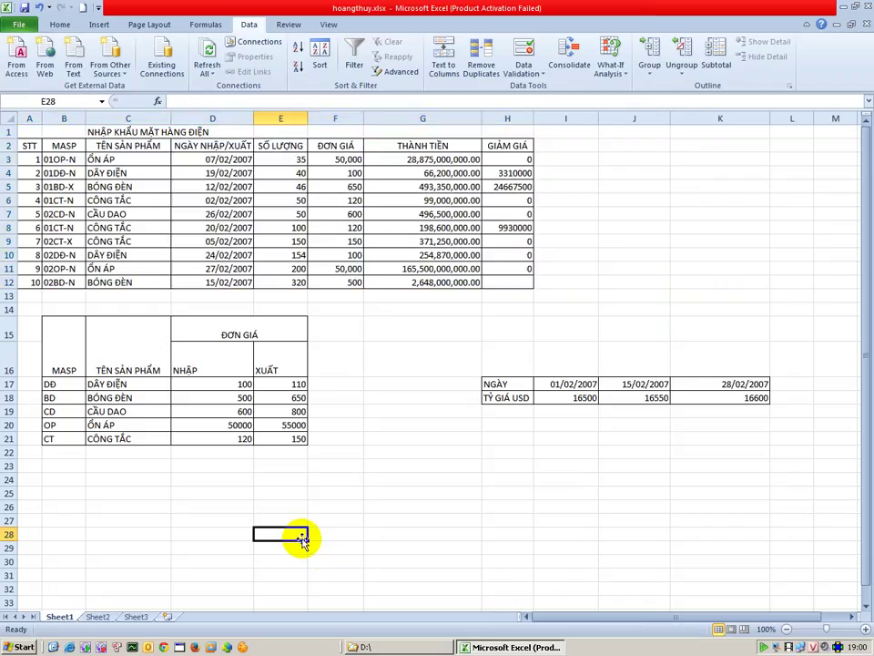
Copy the TÊN SẢN PHẨM header into D26 and CÔNG TẮC into D27.
right_click(123, 148)
key("c")
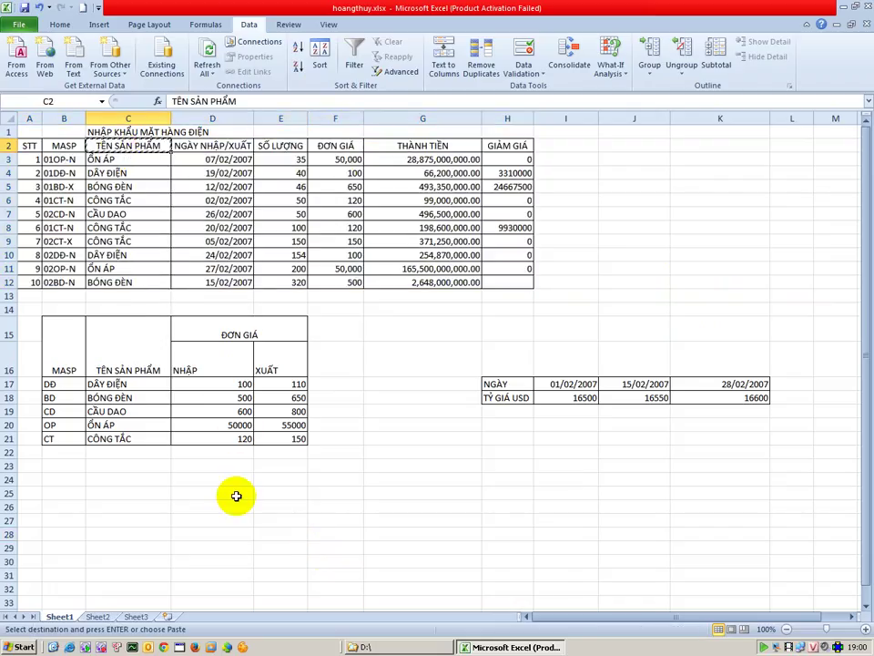
right_click(226, 507)
left_click(259, 316)
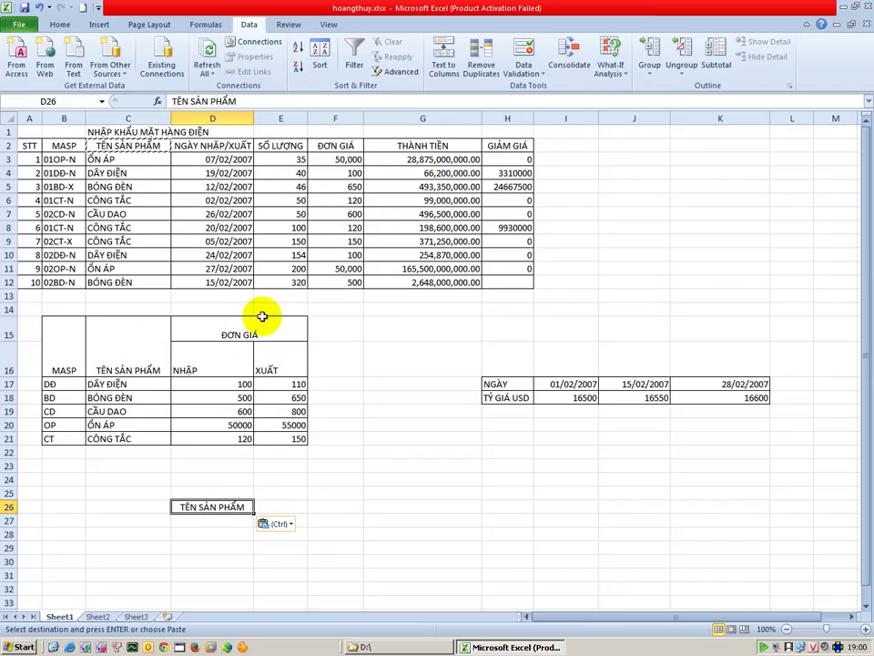
left_click(122, 440)
right_click(124, 442)
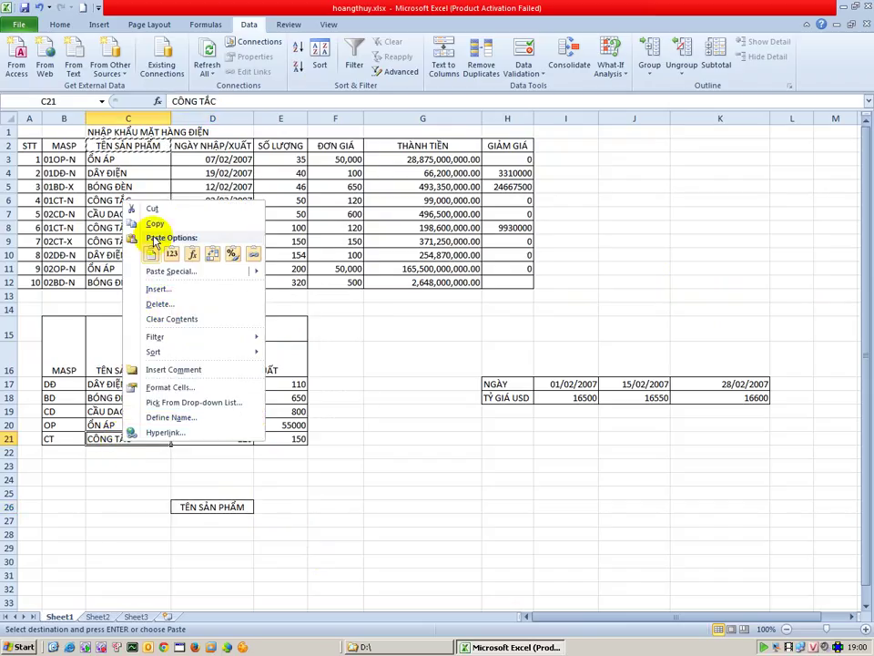
left_click(154, 228)
right_click(203, 521)
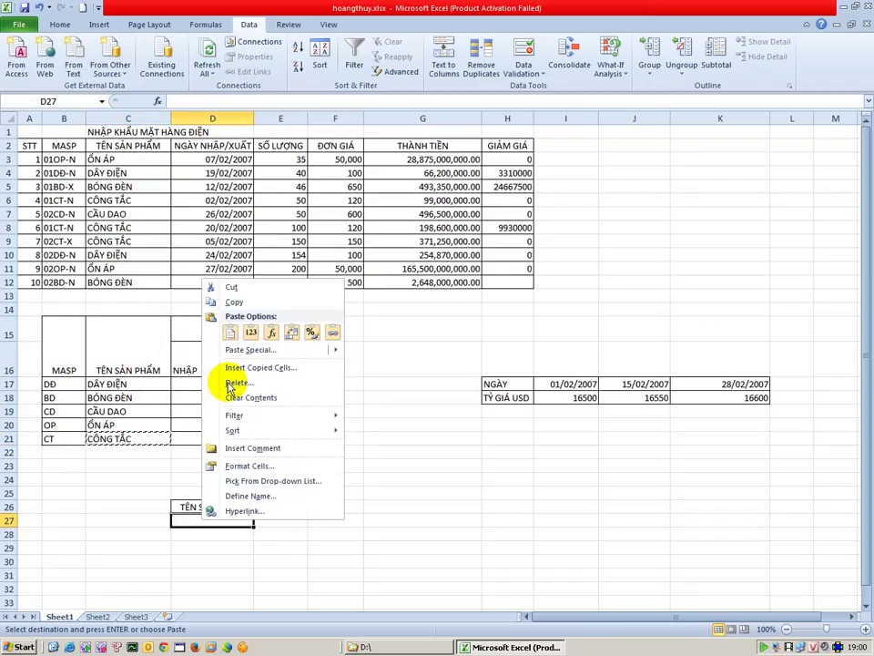
left_click(231, 334)
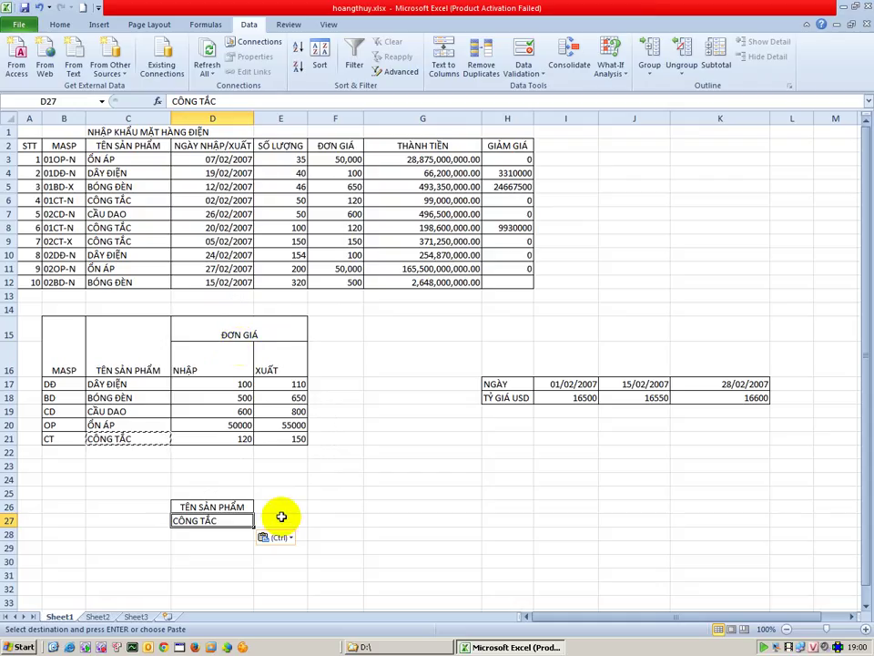
Copy the GIẢM GIÁ header into E26 and enter the condition >0 in E27.
right_click(512, 153)
left_click(557, 173)
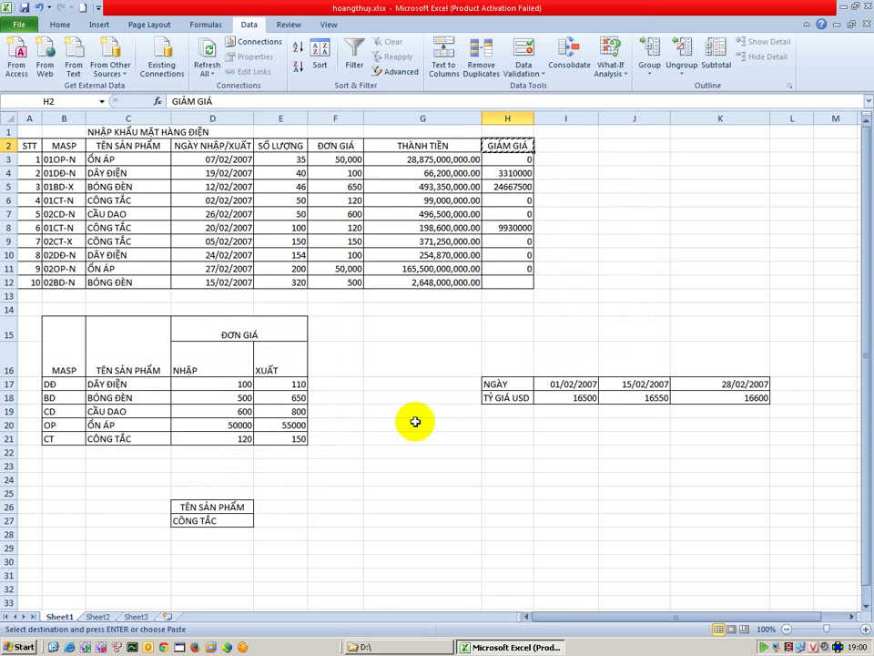
left_click(299, 508)
right_click(298, 508)
left_click(328, 369)
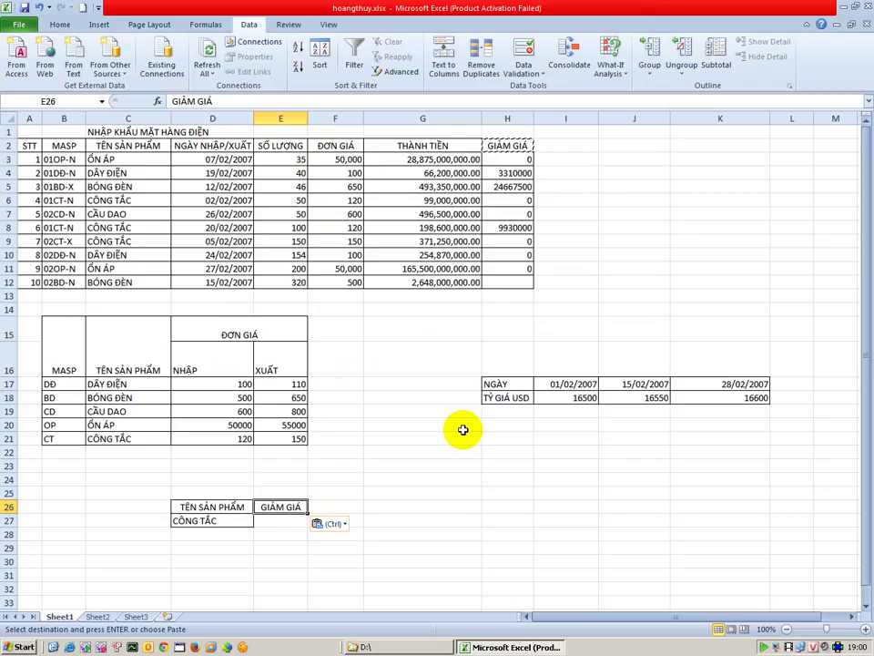
left_click(285, 521)
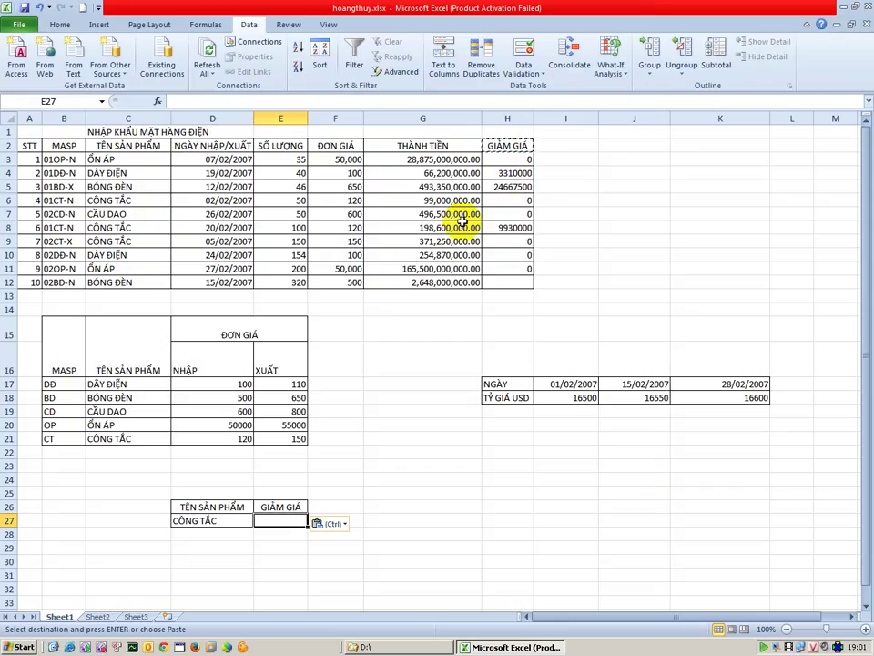
type(">0")
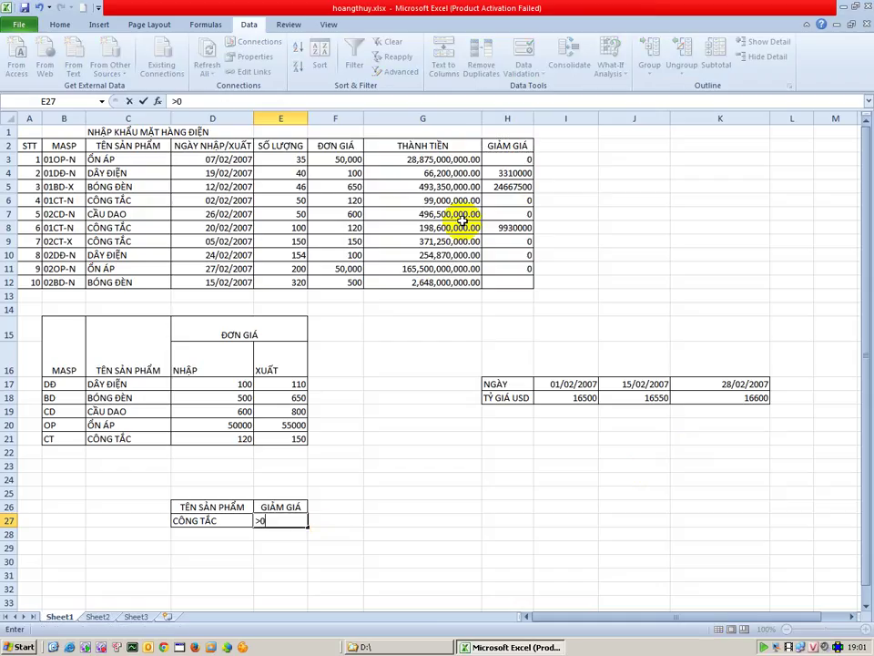
key("Tab")
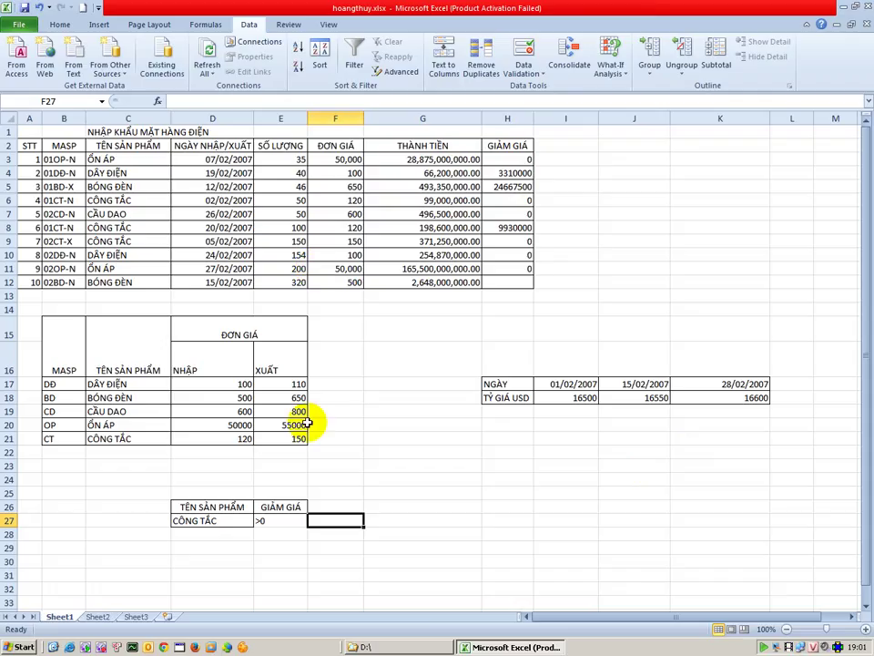
Select the D26:E27 criteria block and the data table's top rows to compare them.
left_click(377, 464)
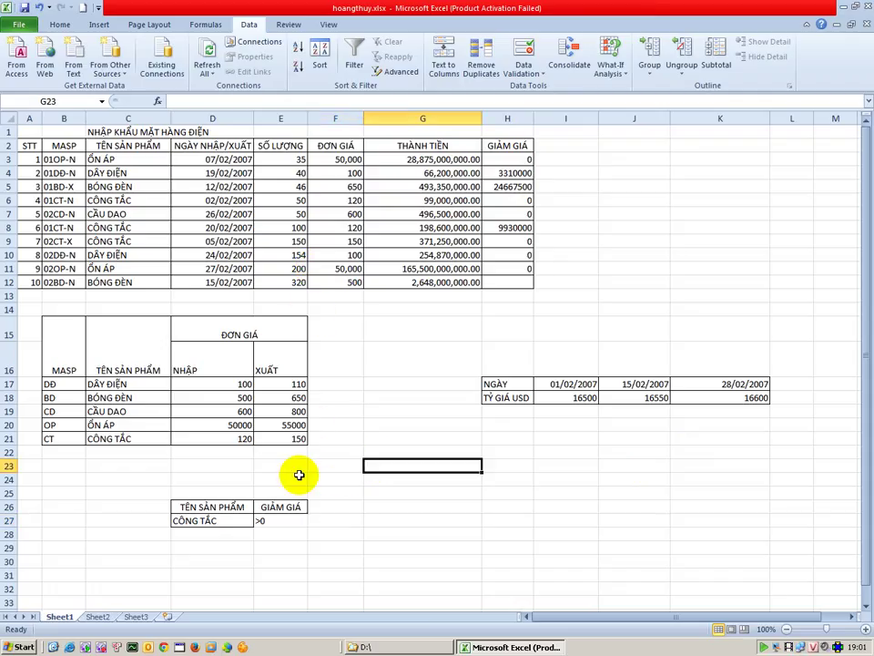
left_click_drag(199, 508, 286, 522)
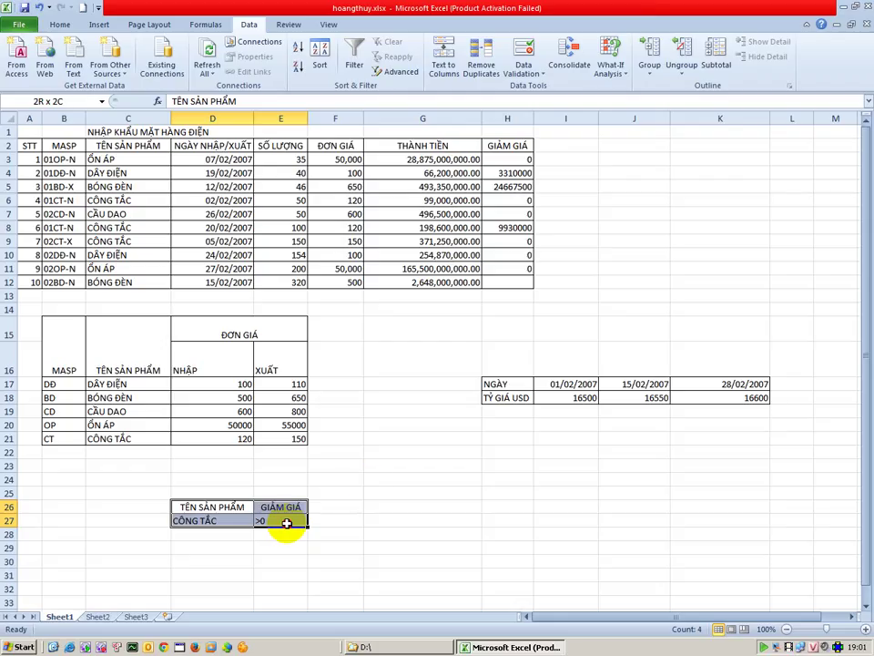
left_click(371, 479)
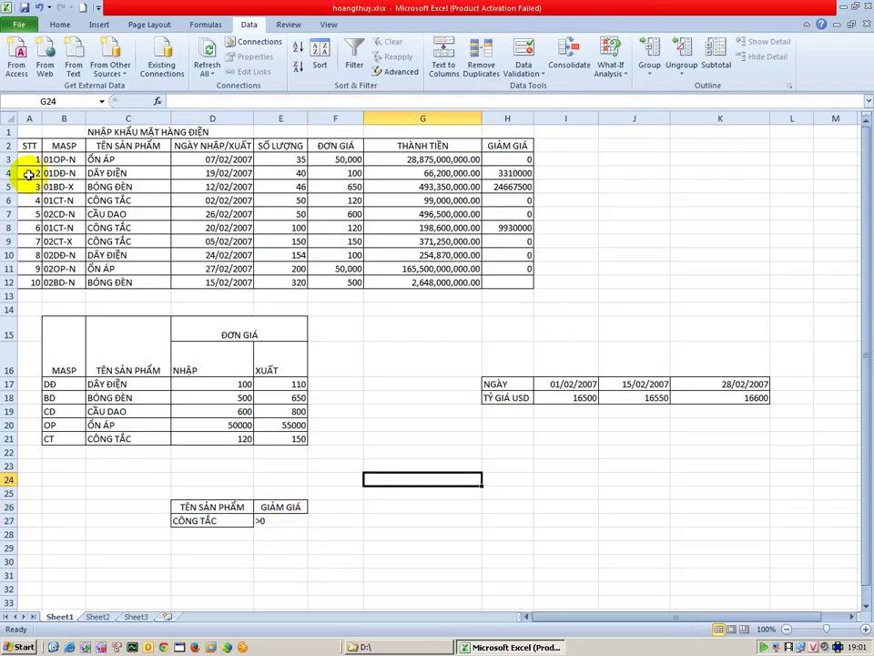
left_click_drag(28, 147, 446, 186)
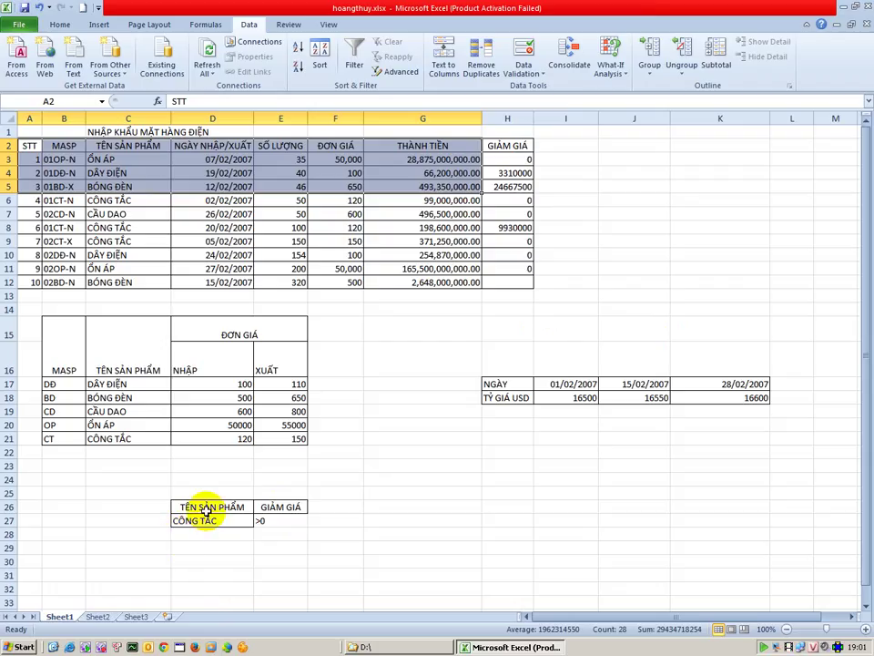
left_click_drag(230, 511, 284, 530)
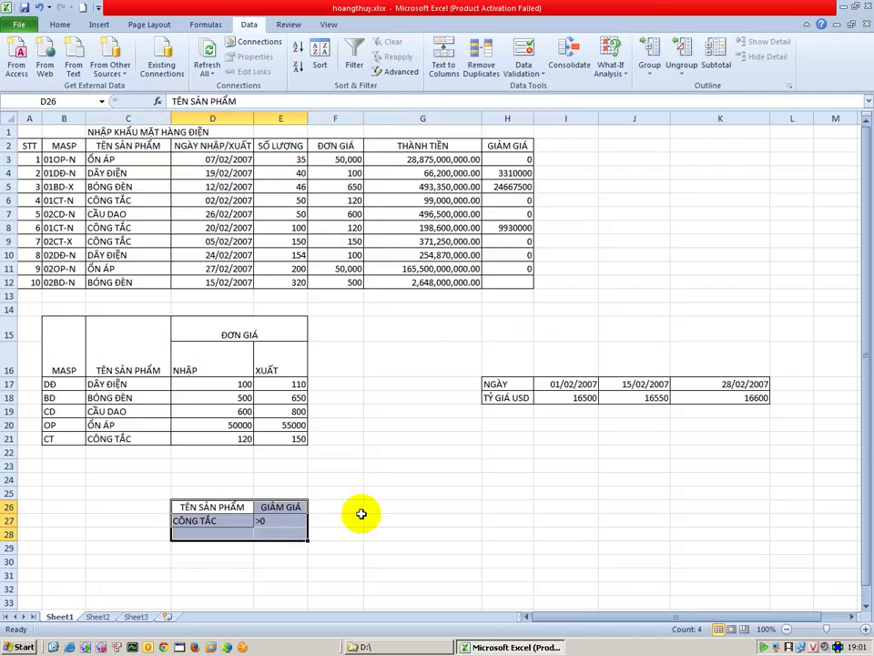
left_click(339, 520)
left_click_drag(47, 148, 352, 185)
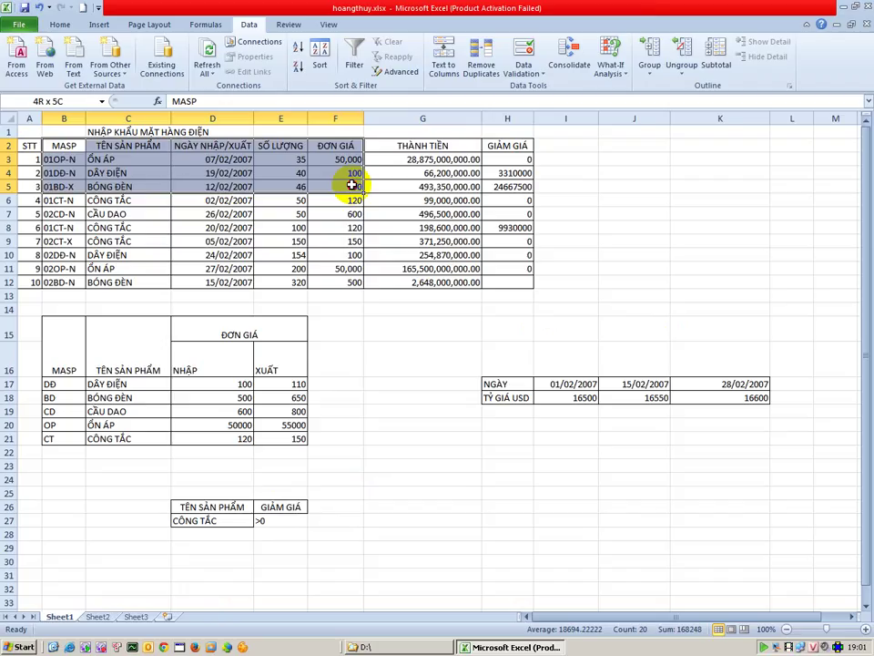
Run Advanced Filter on A2:H12 with criteria D26:E27, copying matches to A30.
left_click(387, 452)
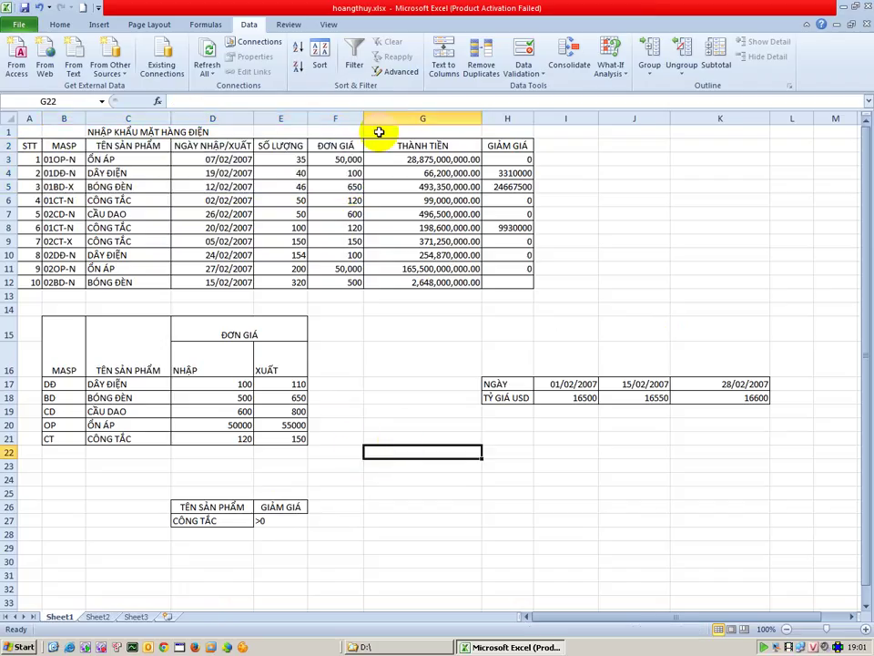
left_click(390, 72)
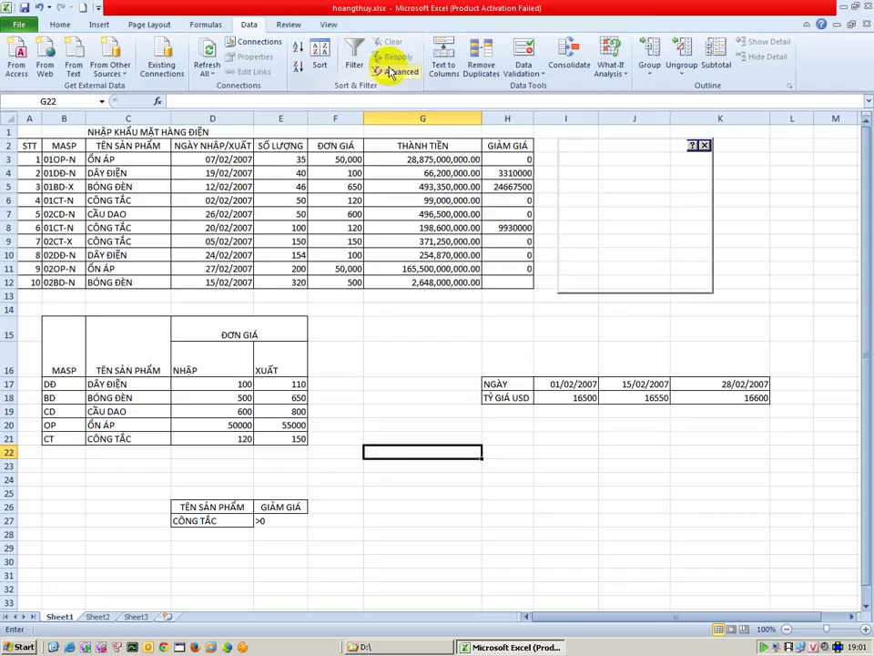
left_click(606, 189)
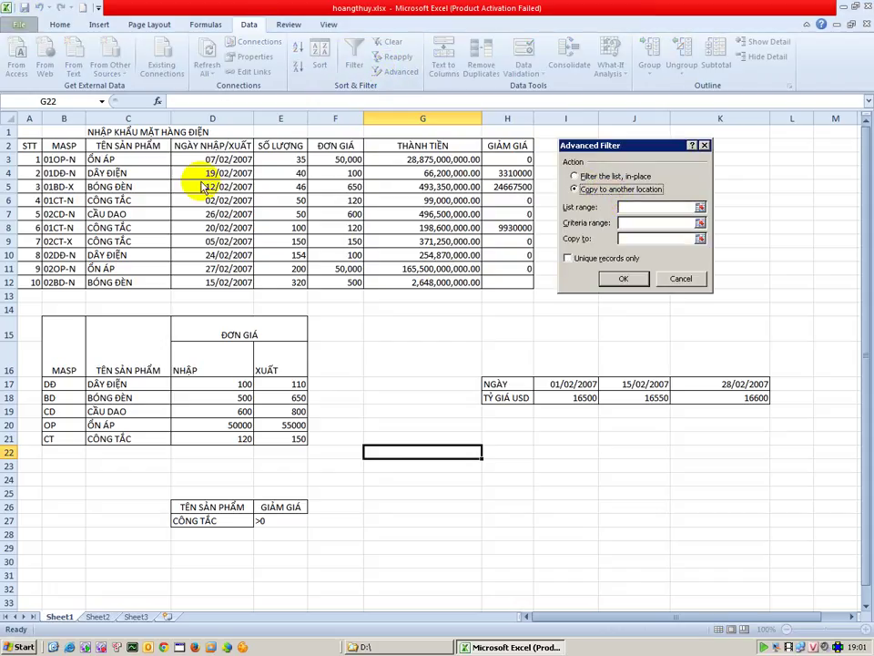
left_click_drag(29, 146, 492, 278)
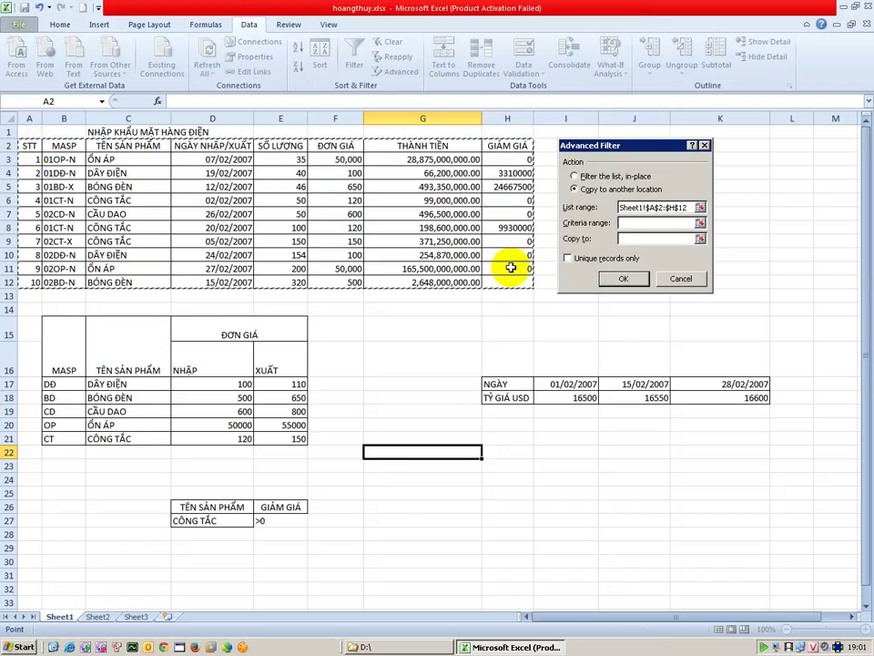
left_click(648, 226)
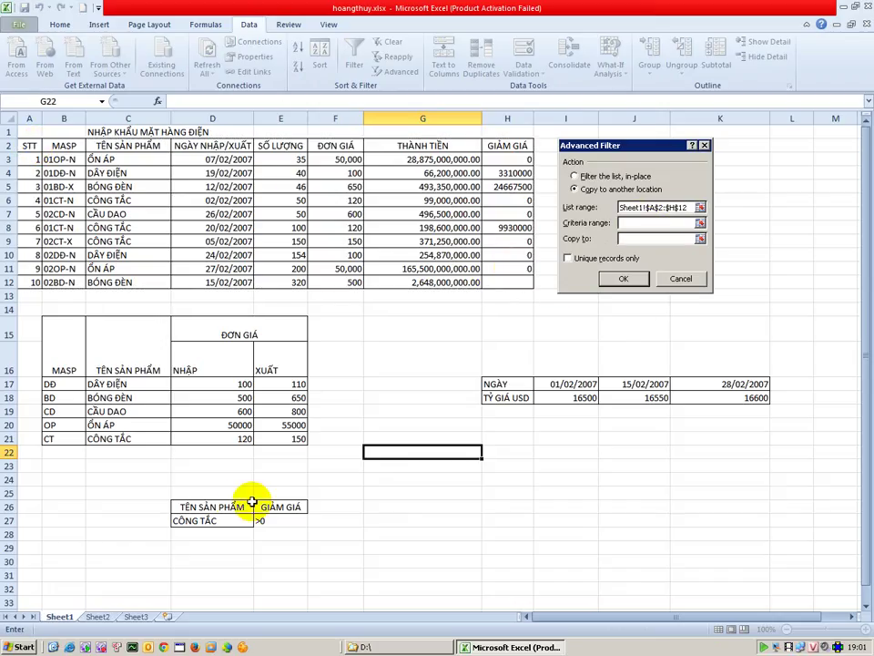
left_click_drag(241, 507, 278, 516)
key("Tab")
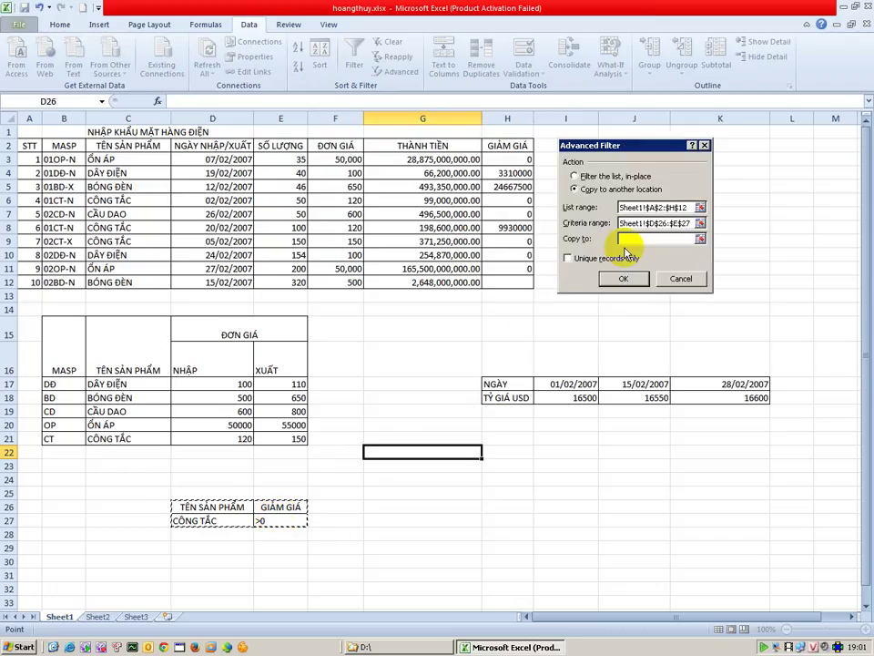
left_click(33, 560)
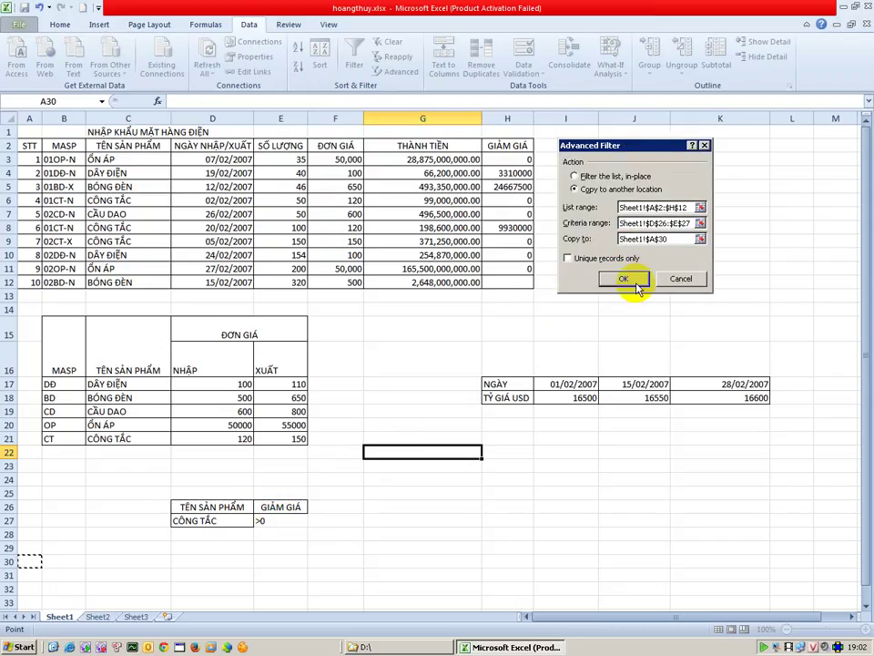
left_click(636, 285)
scroll(564, 455, "down", 2)
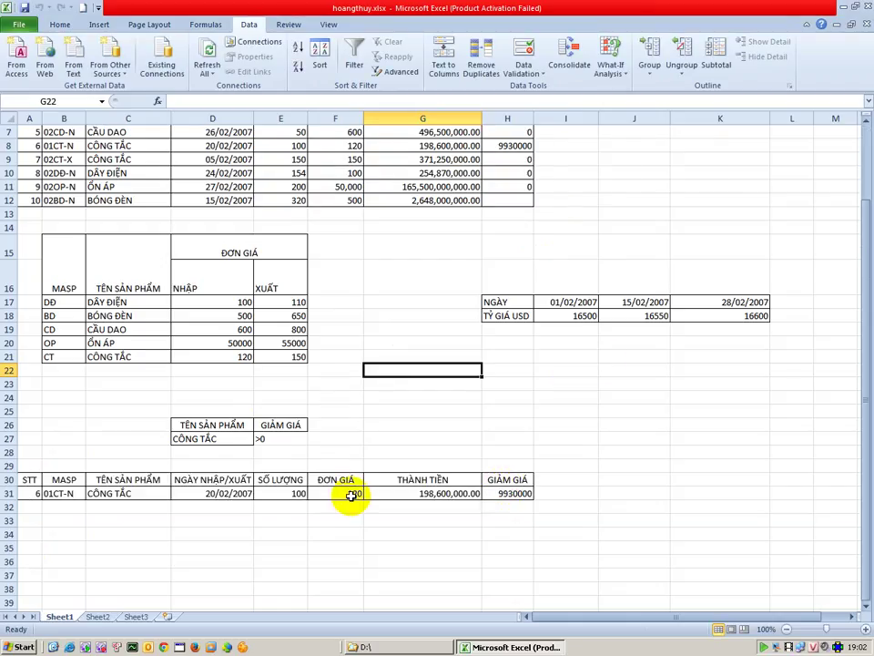
left_click(153, 495)
scroll(197, 430, "up", 1)
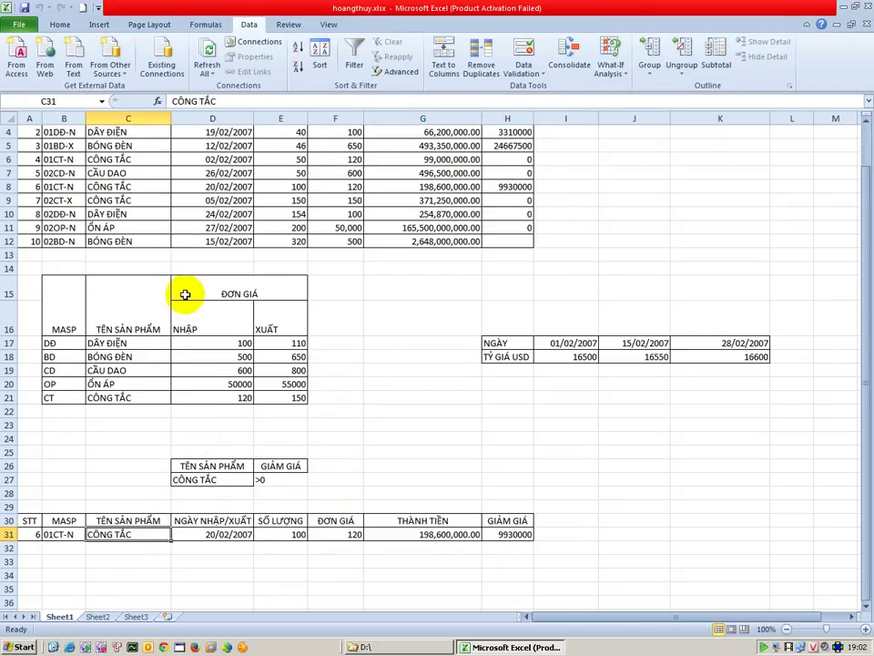
left_click(145, 186)
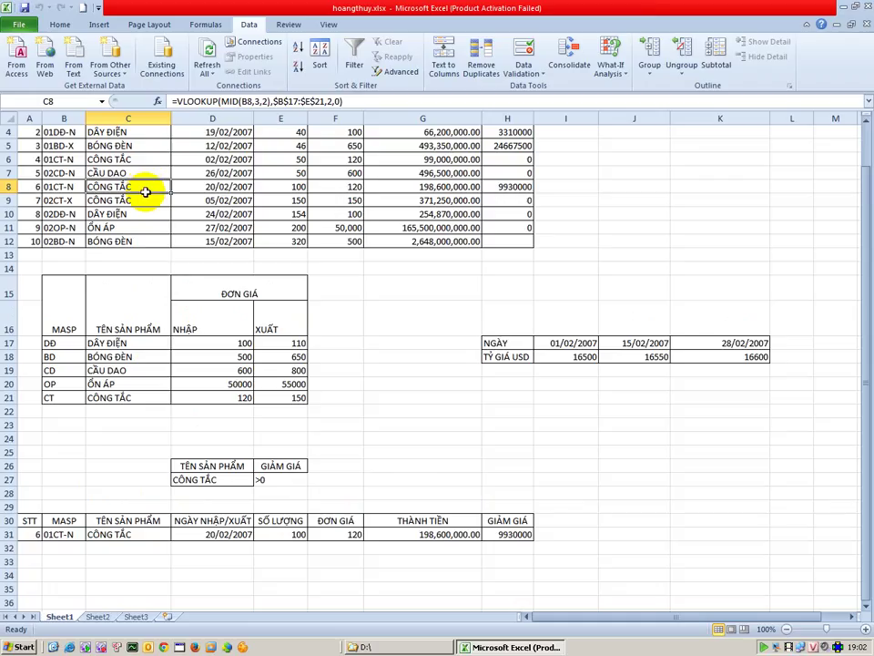
left_click(145, 200)
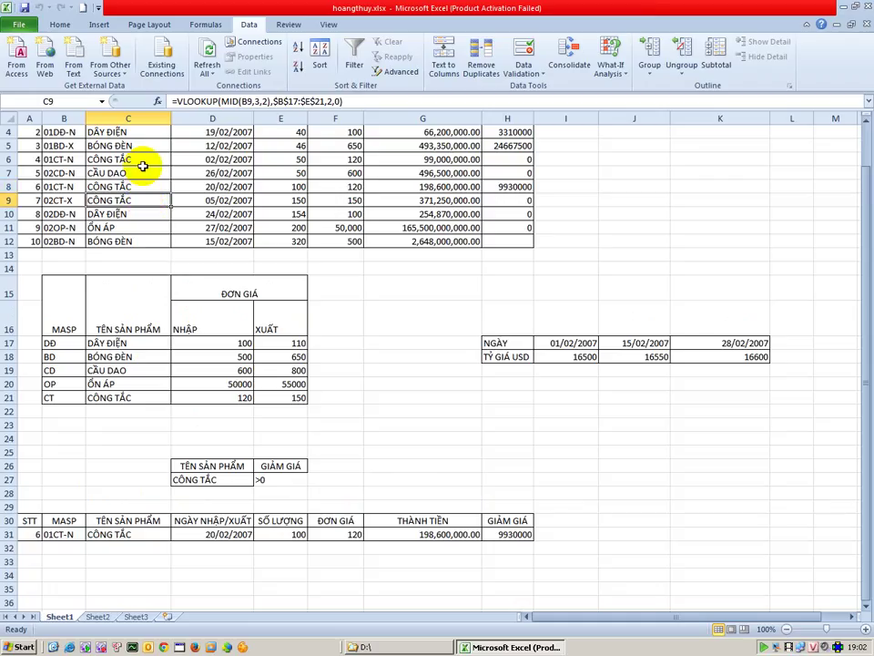
left_click(145, 159)
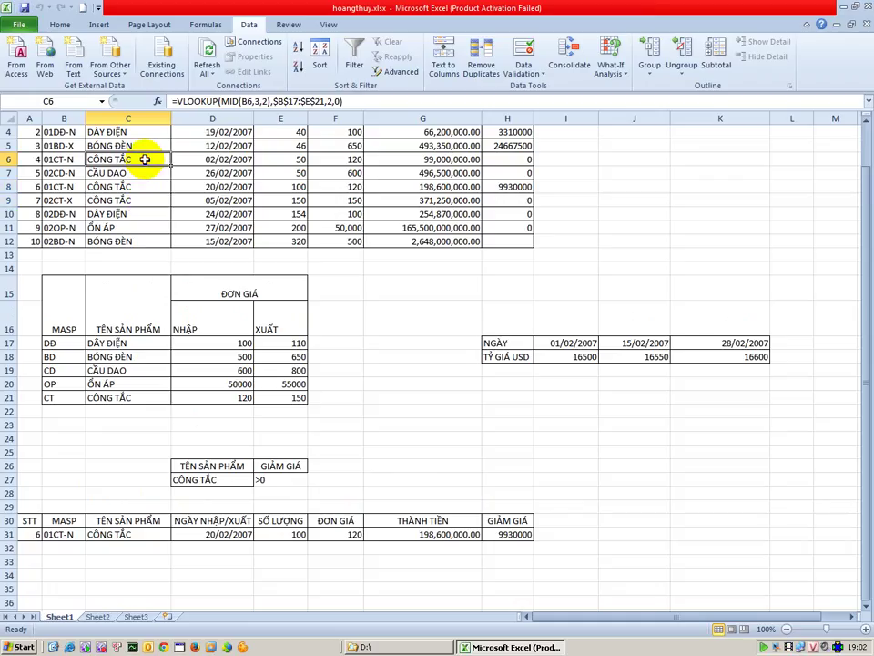